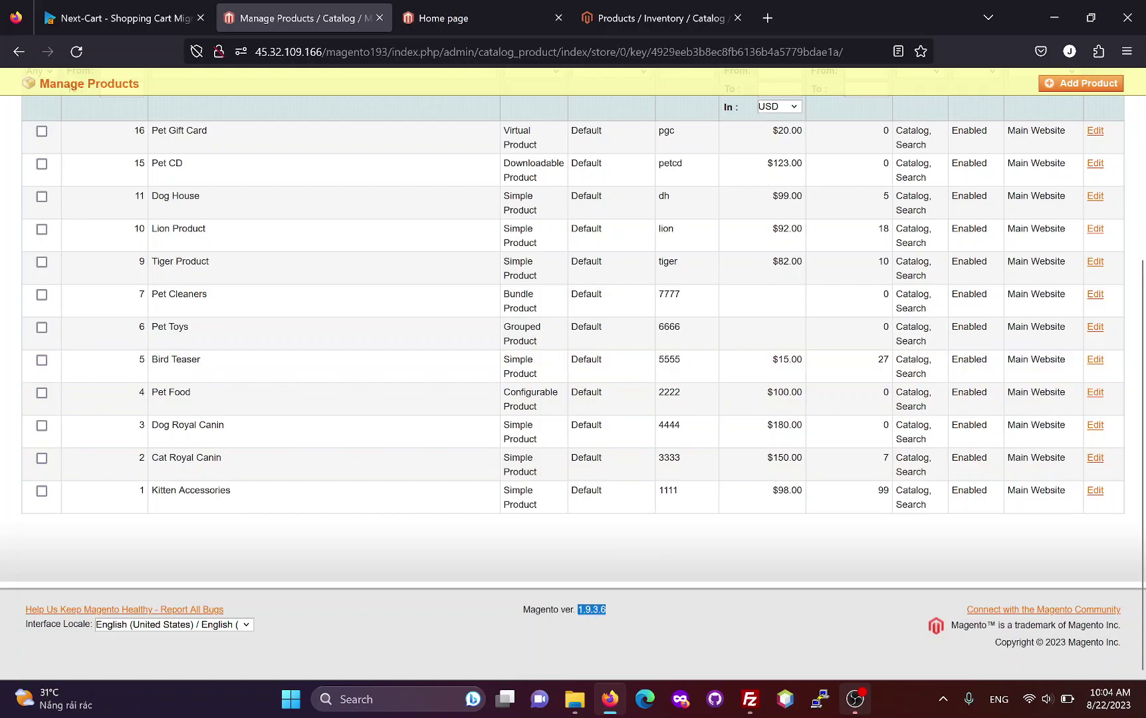
# Step: Check the Magento version shown at the foot of the target store's admin product page
pyautogui.click(648, 19)
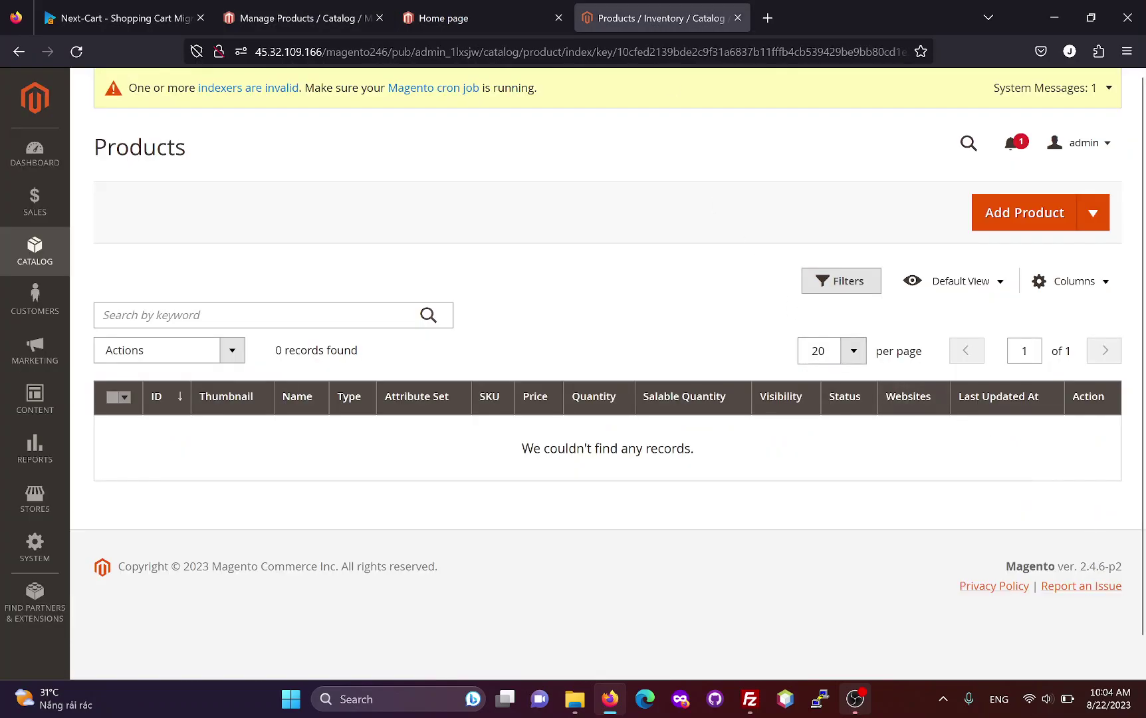
pyautogui.moveTo(1080, 566); pyautogui.dragTo(1116, 566)
pyautogui.click(150, 19)
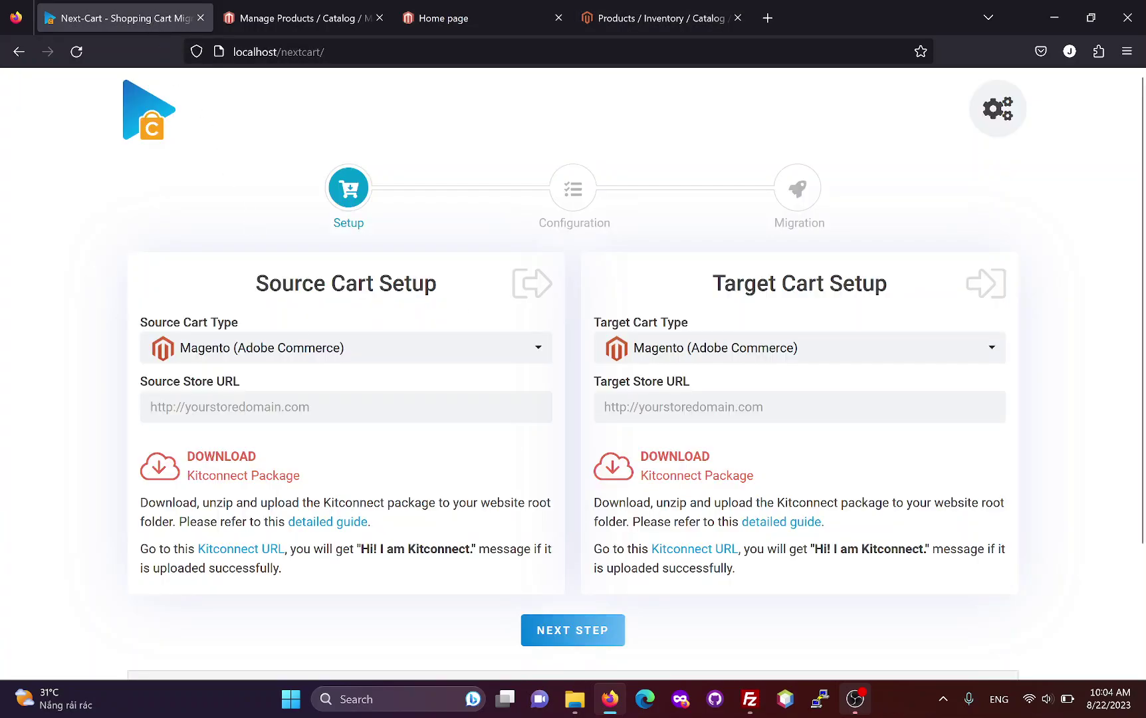
pyautogui.click(266, 406)
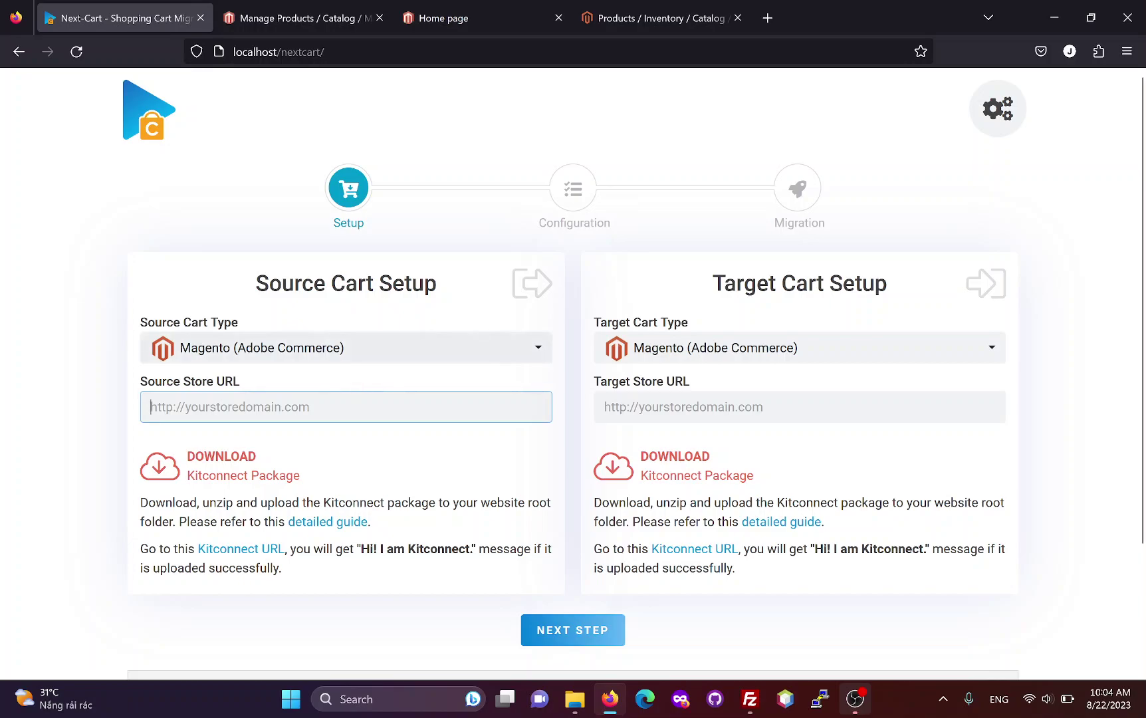
pyautogui.click(438, 18)
pyautogui.hotkey('ctrl', 'l')
pyautogui.hotkey('ctrl', 'c')
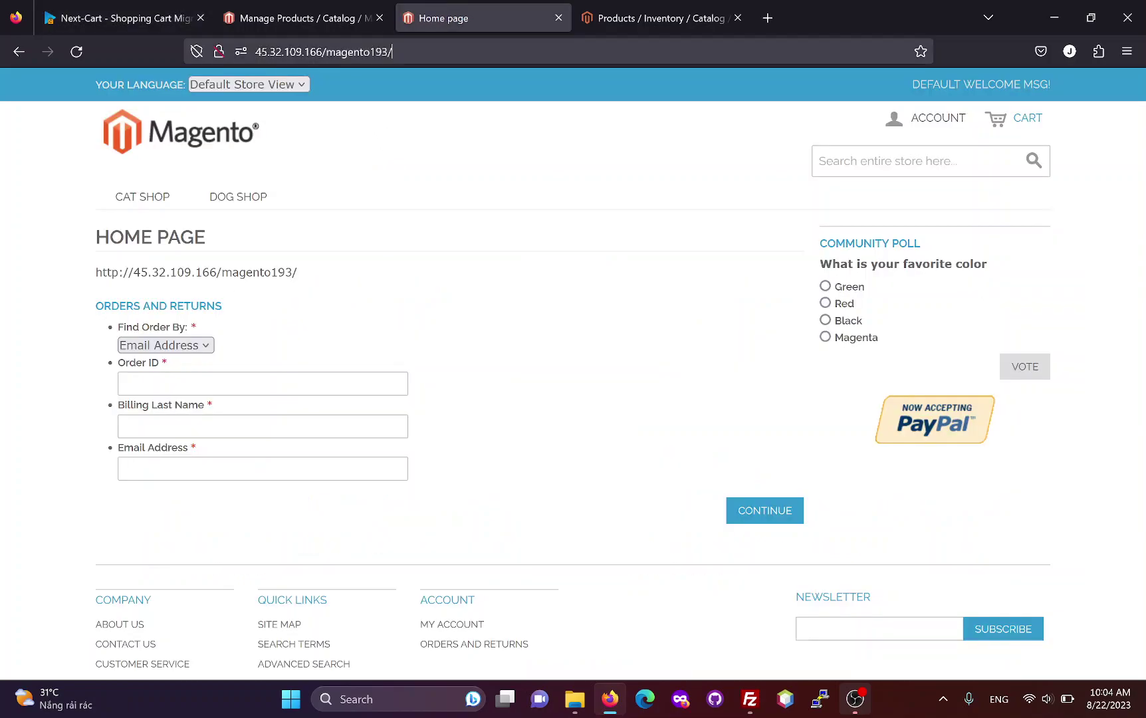
pyautogui.click(152, 15)
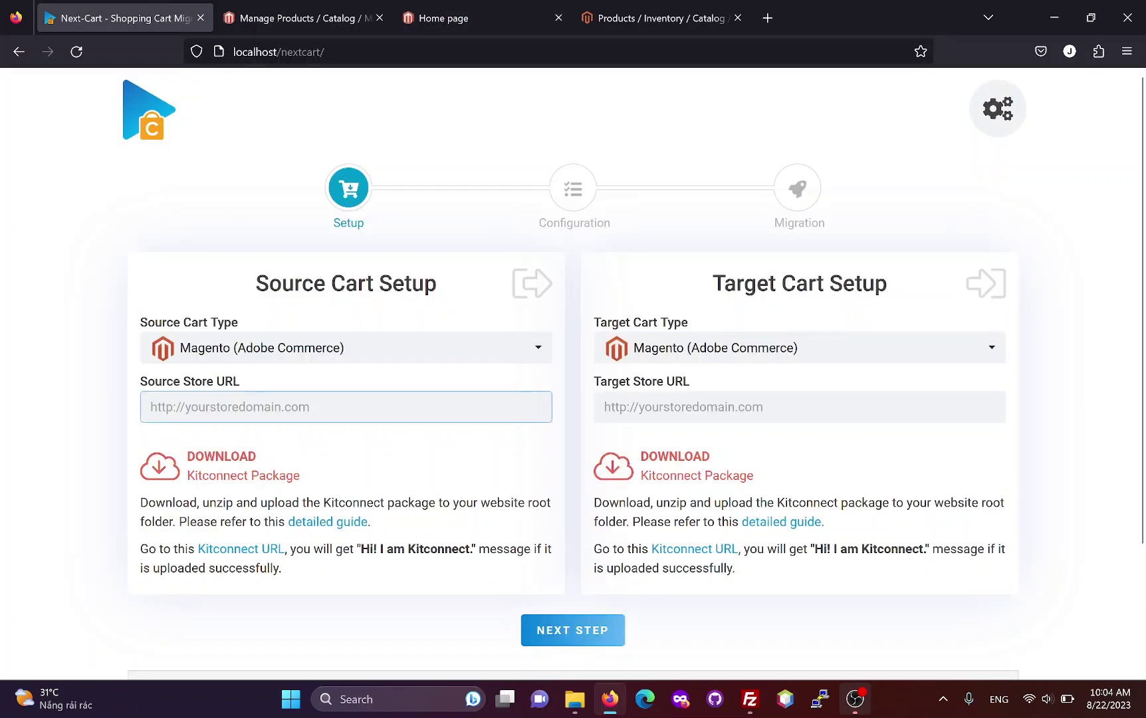
pyautogui.hotkey('ctrl', 'v')
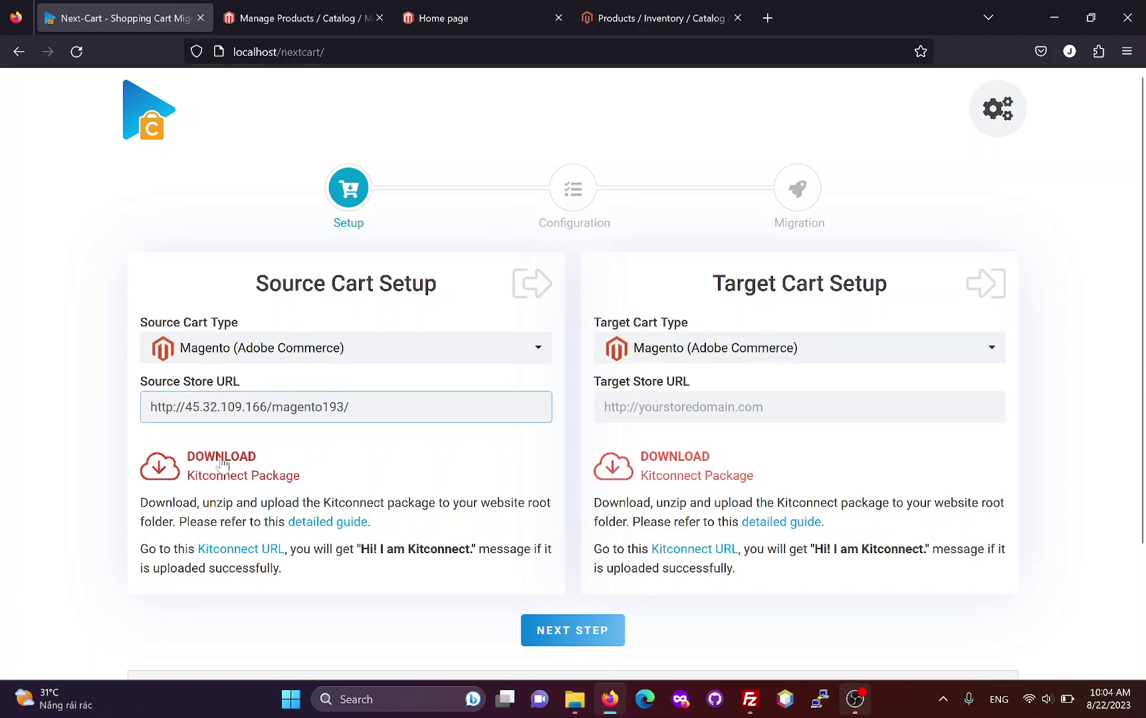
# Step: Switch to File Explorer, extract the kitconnect archive in Downloads into a kitconnect folder, and look inside its kitconnect_d5a04917 subfolder
pyautogui.click(583, 703)
pyautogui.click(116, 161)
pyautogui.rightClick(115, 162)
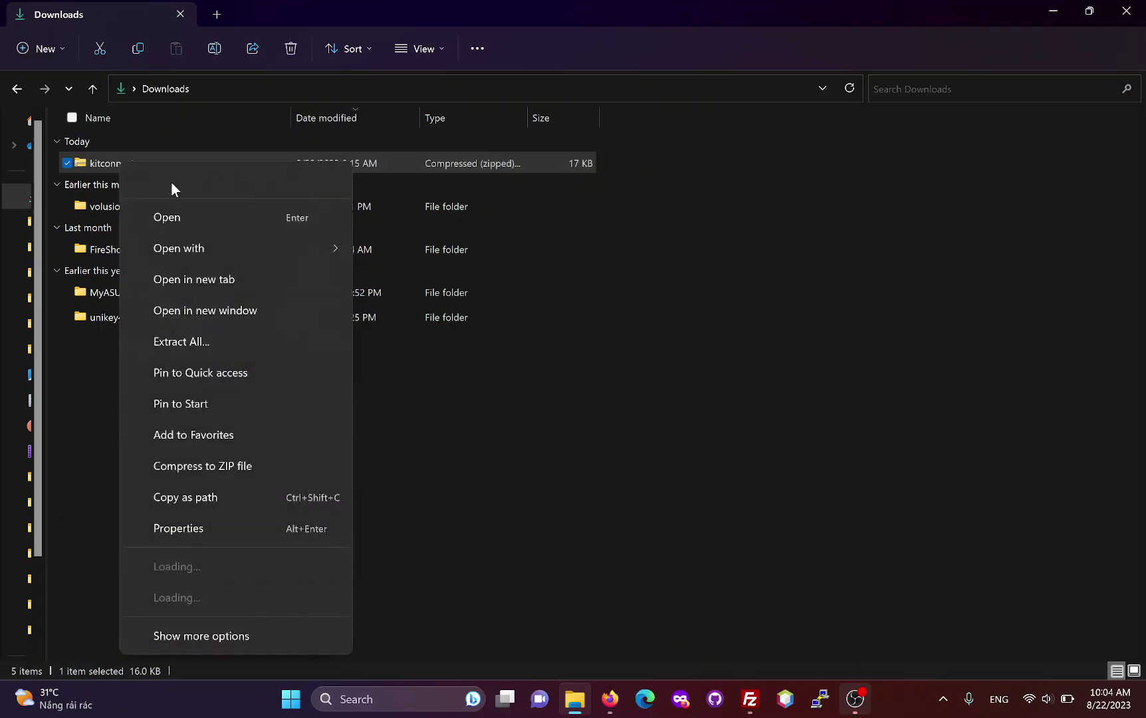
pyautogui.click(203, 313)
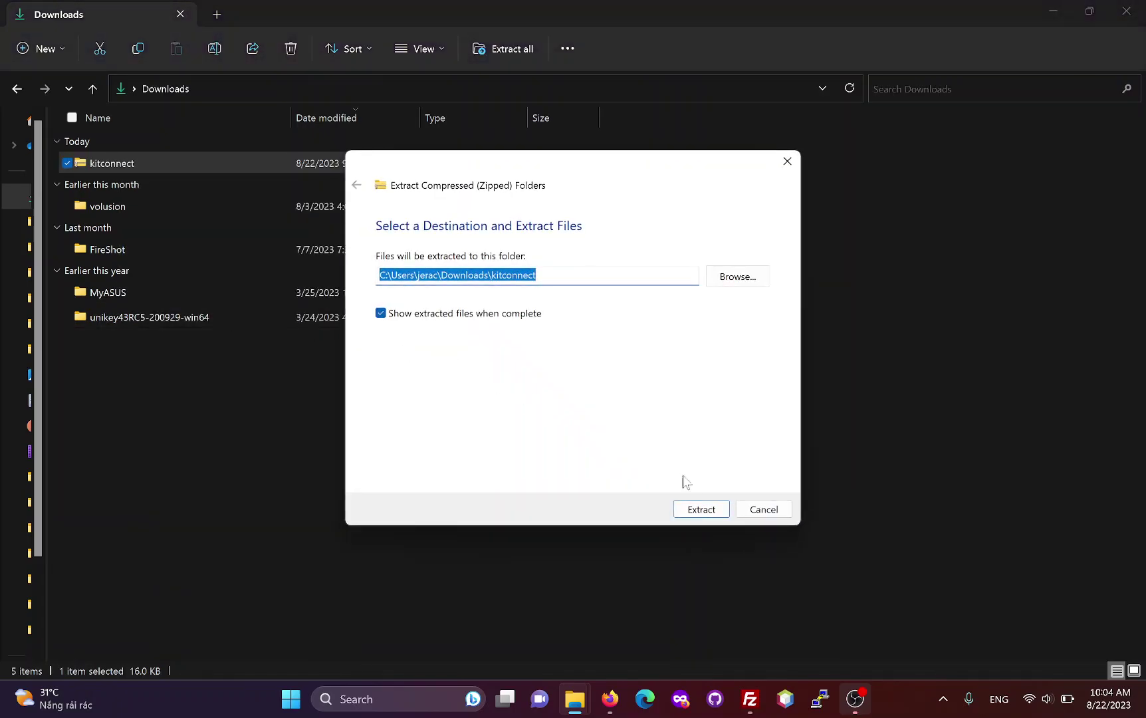
pyautogui.click(701, 509)
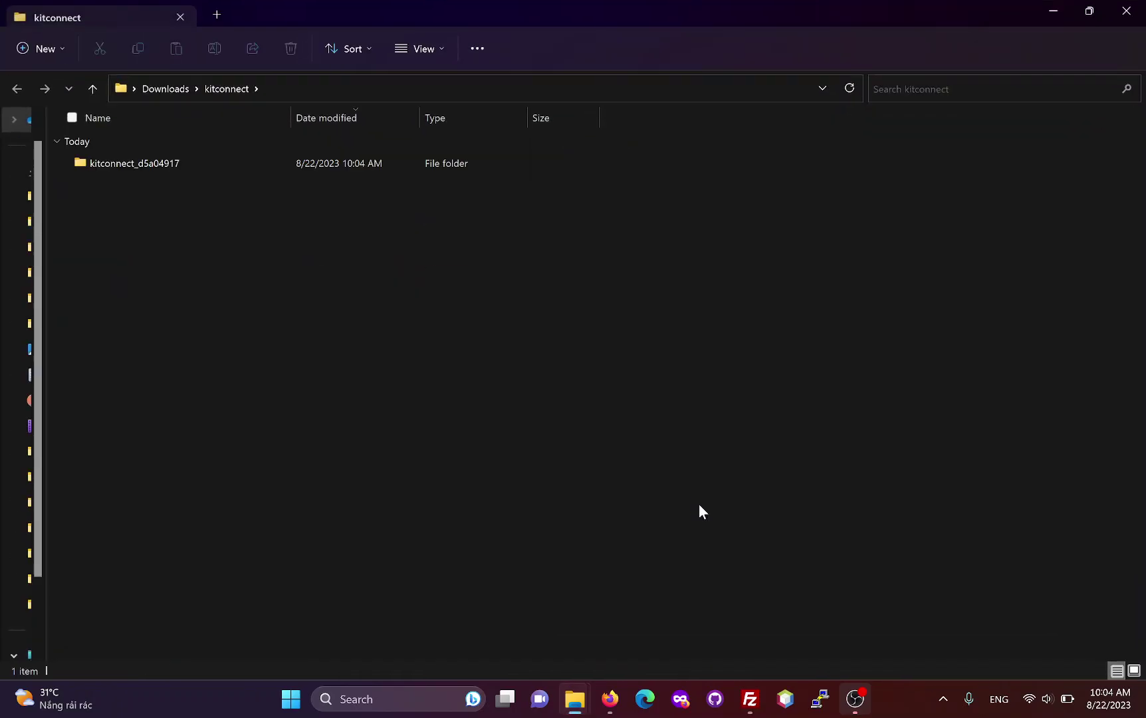
pyautogui.doubleClick(140, 165)
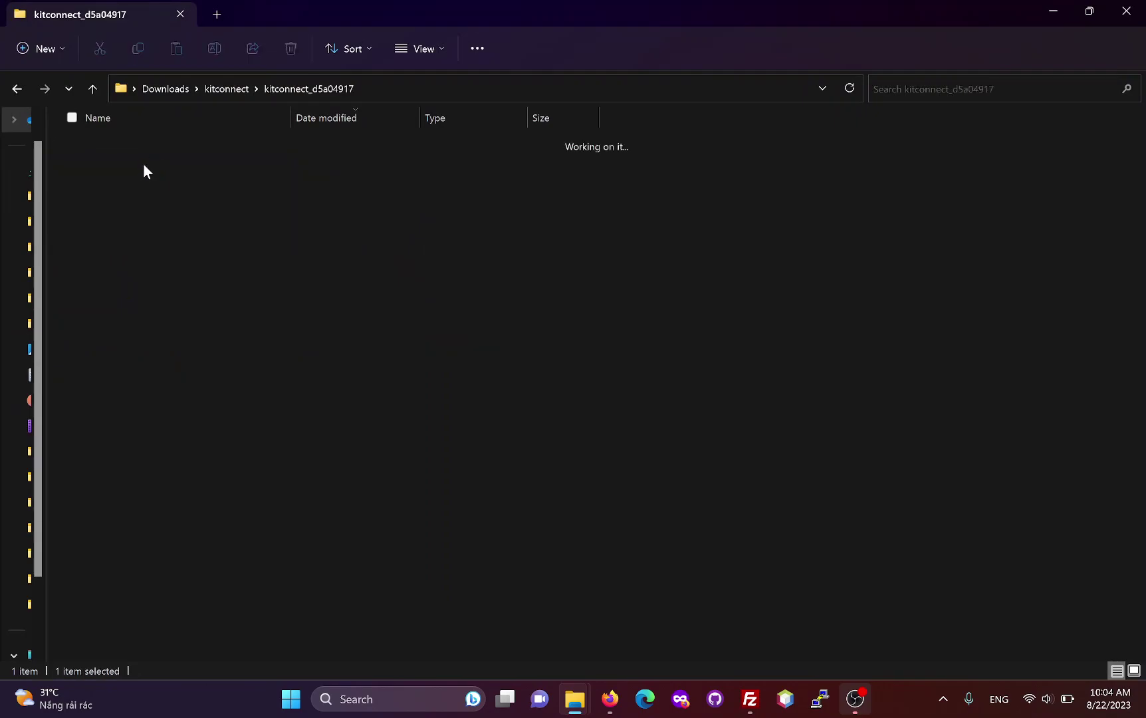
pyautogui.click(225, 88)
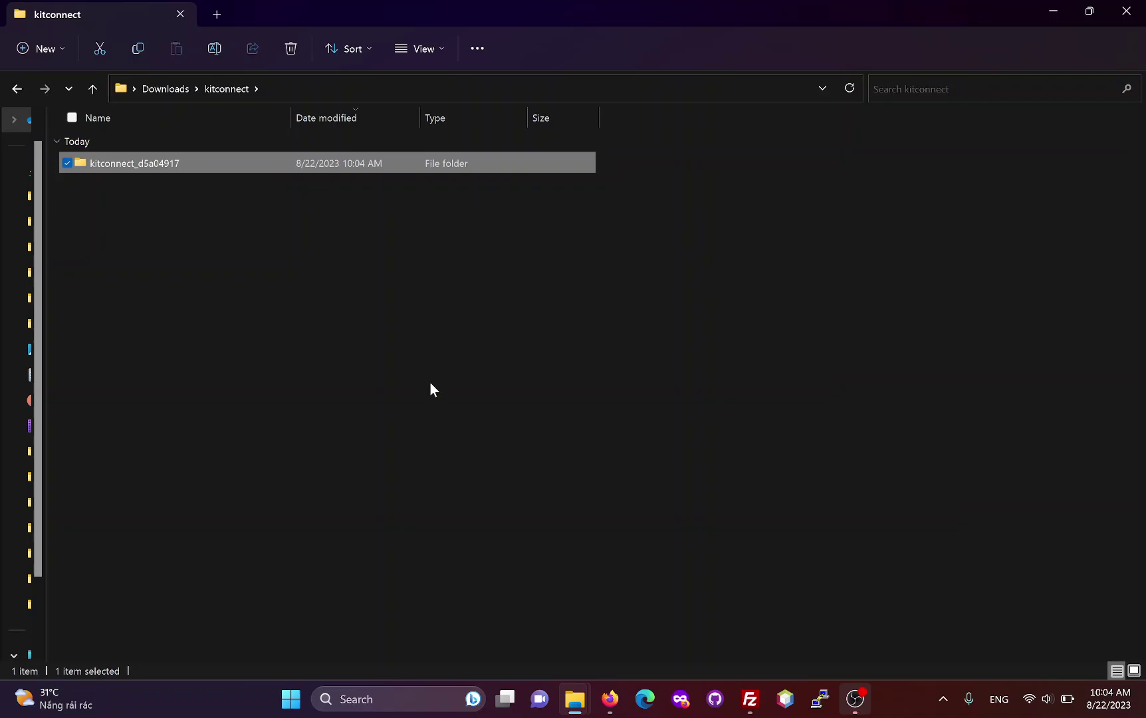
# Step: Switch to FileZilla and examine the contents of the source store's root folder /var/www/html/magento193, including index.php
pyautogui.click(750, 699)
pyautogui.scroll(-2, 712, 475)
pyautogui.scroll(2, 713, 476)
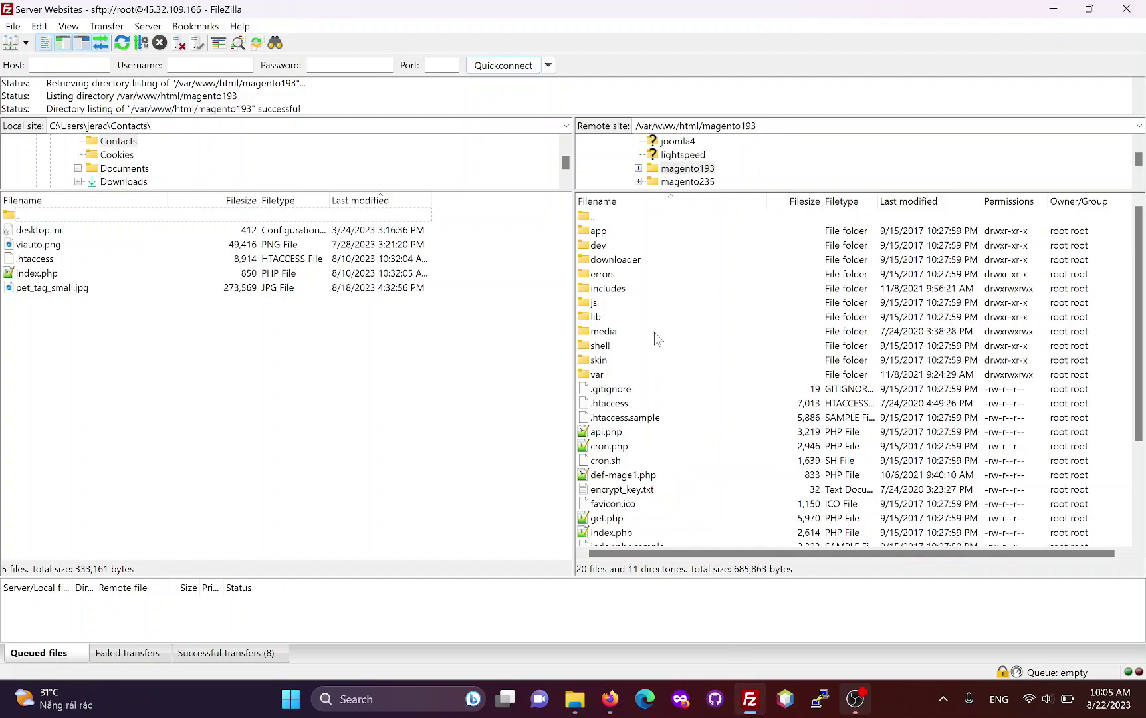
pyautogui.scroll(-3, 634, 279)
pyautogui.scroll(2, 628, 452)
pyautogui.scroll(1, 648, 425)
pyautogui.scroll(-1, 651, 417)
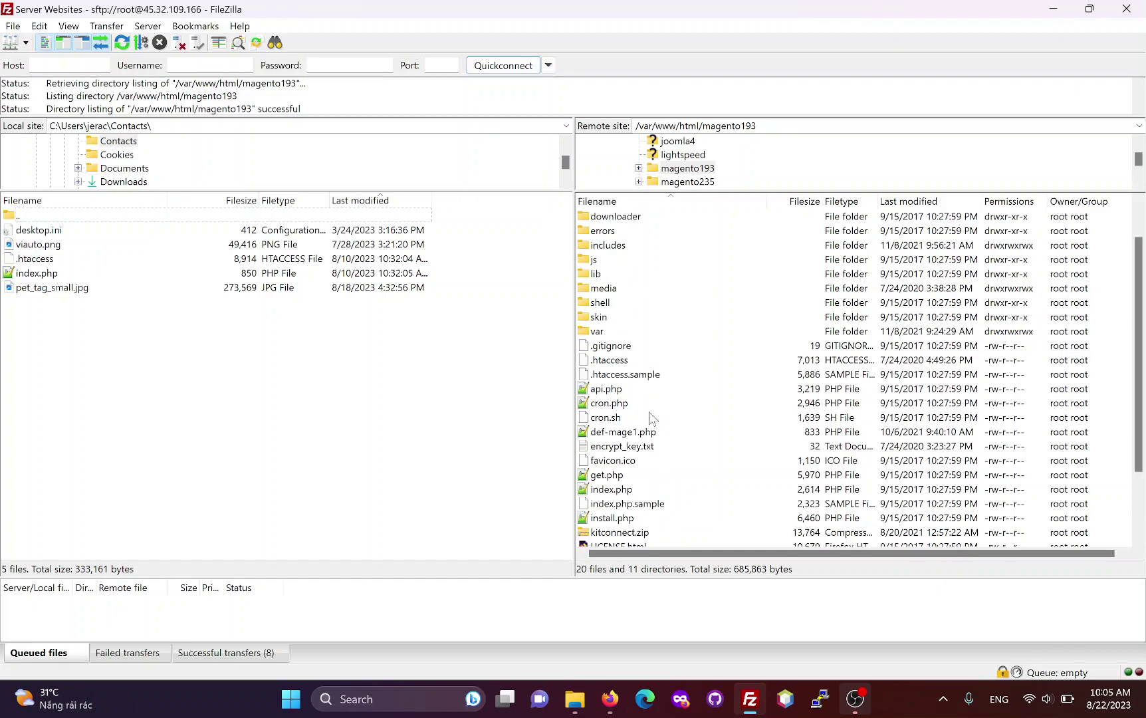
pyautogui.click(626, 491)
pyautogui.scroll(1, 648, 475)
pyautogui.scroll(-1, 659, 433)
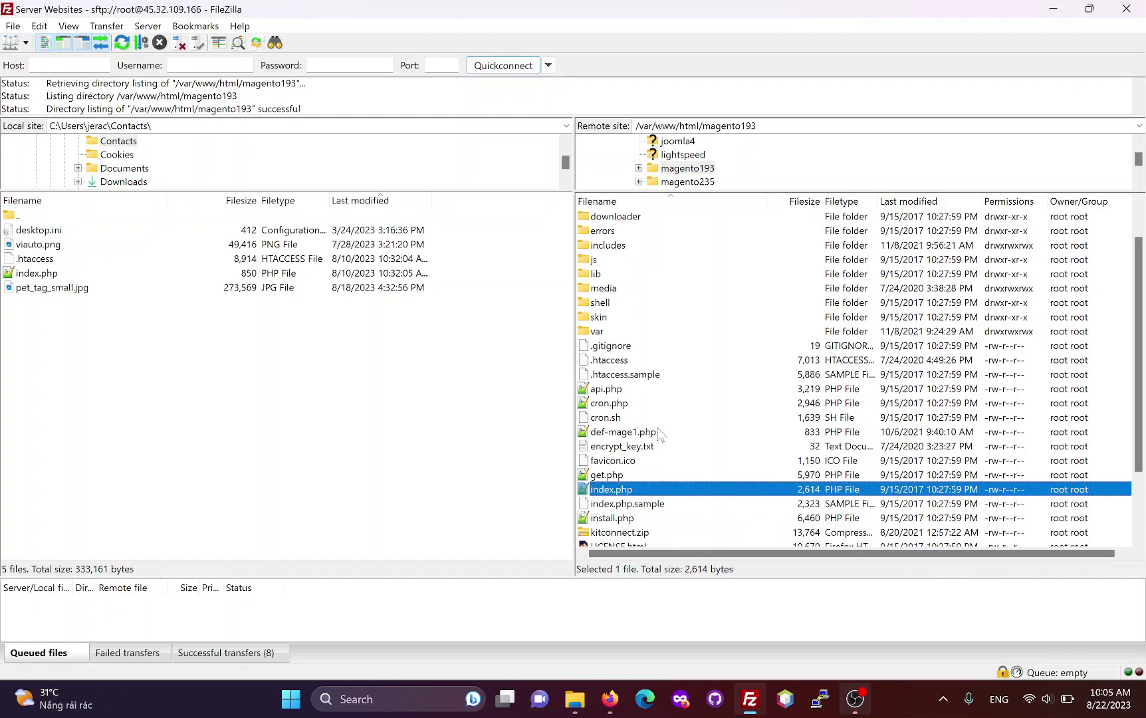
# Step: Upload the kitconnect_d5a04917 folder from File Explorer to /var/www/html/magento193 on the server through FileZilla
pyautogui.moveTo(574, 697)
pyautogui.click(665, 585)
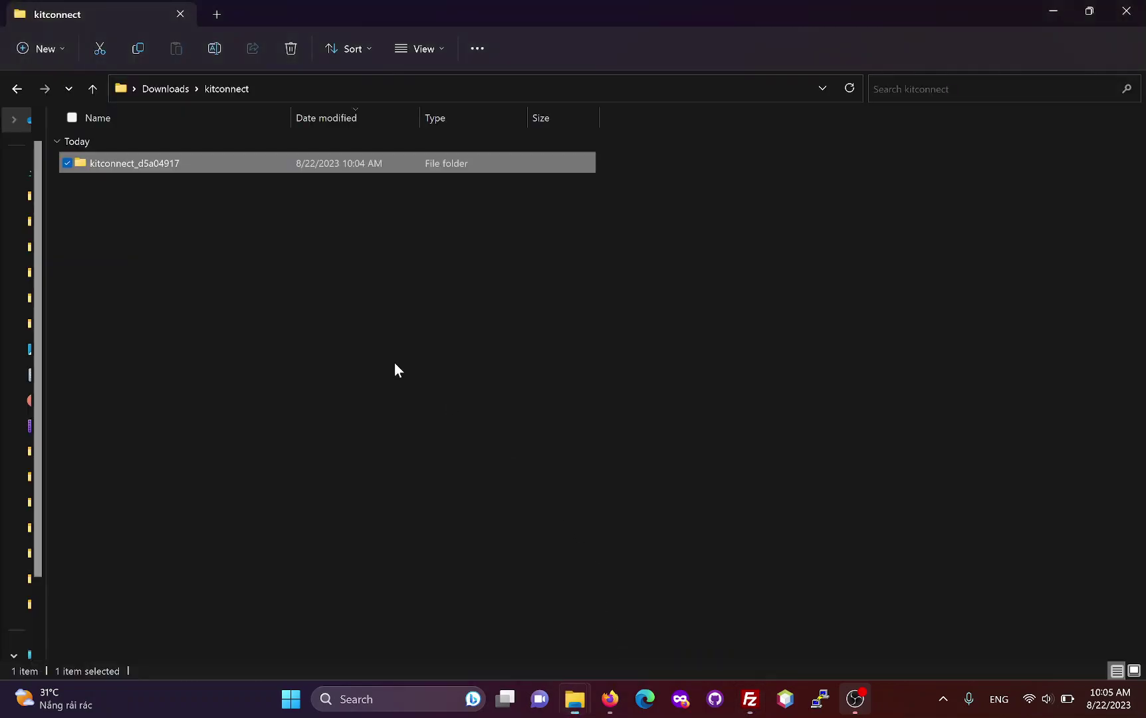
pyautogui.moveTo(128, 166); pyautogui.dragTo(681, 405)
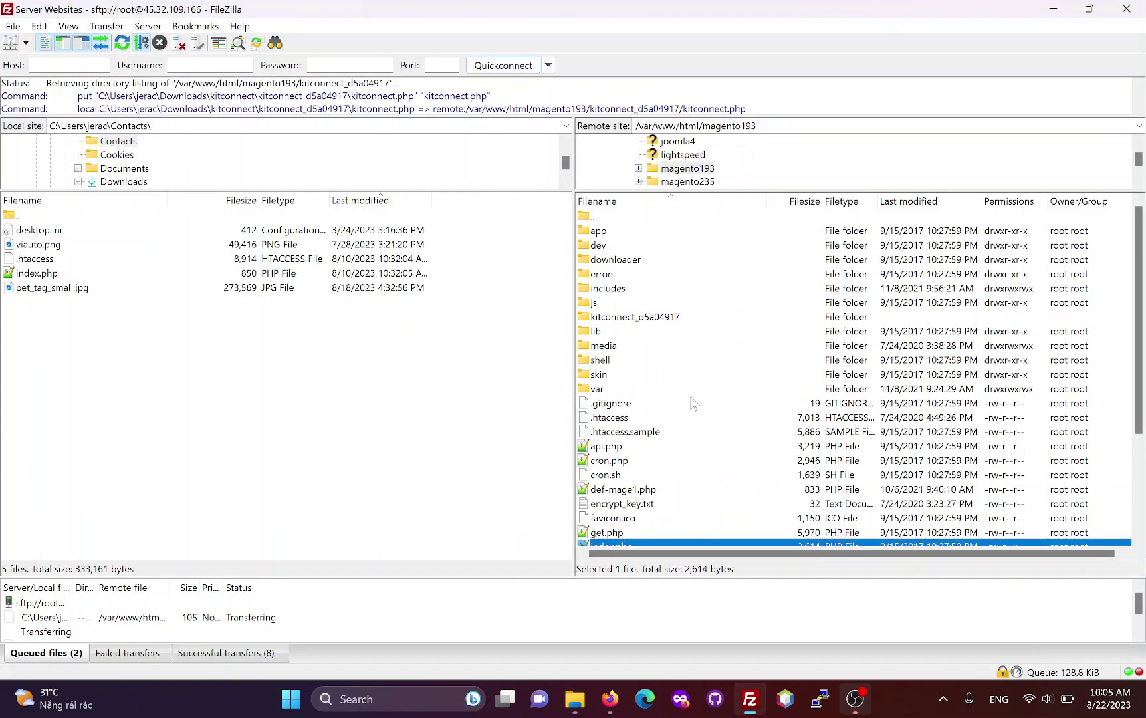
pyautogui.click(631, 319)
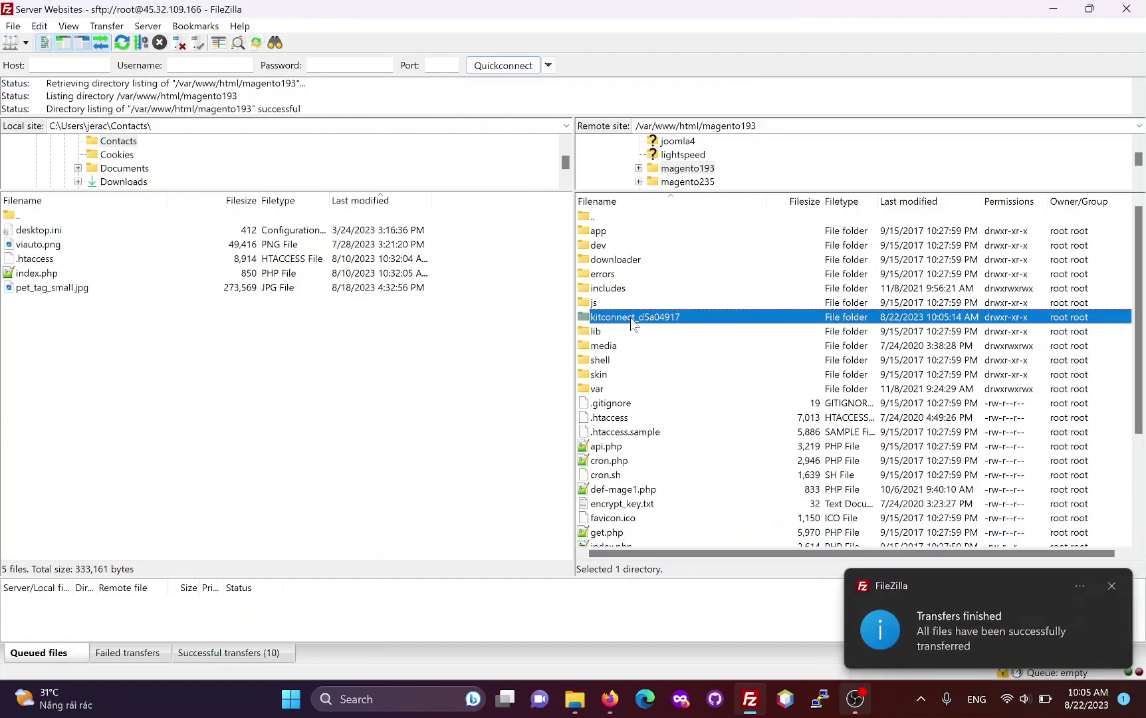
# Step: Switch back to Firefox, check the source store's connection through its Kitconnect URL, and close the page opened for it
pyautogui.click(610, 698)
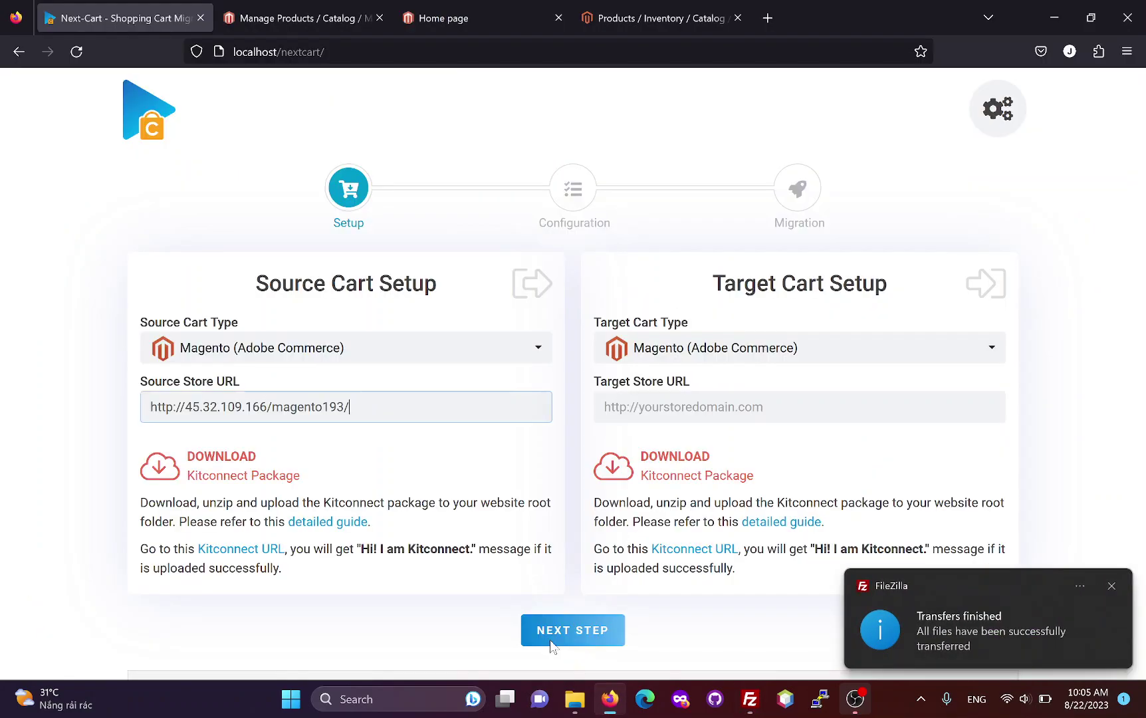
pyautogui.click(238, 556)
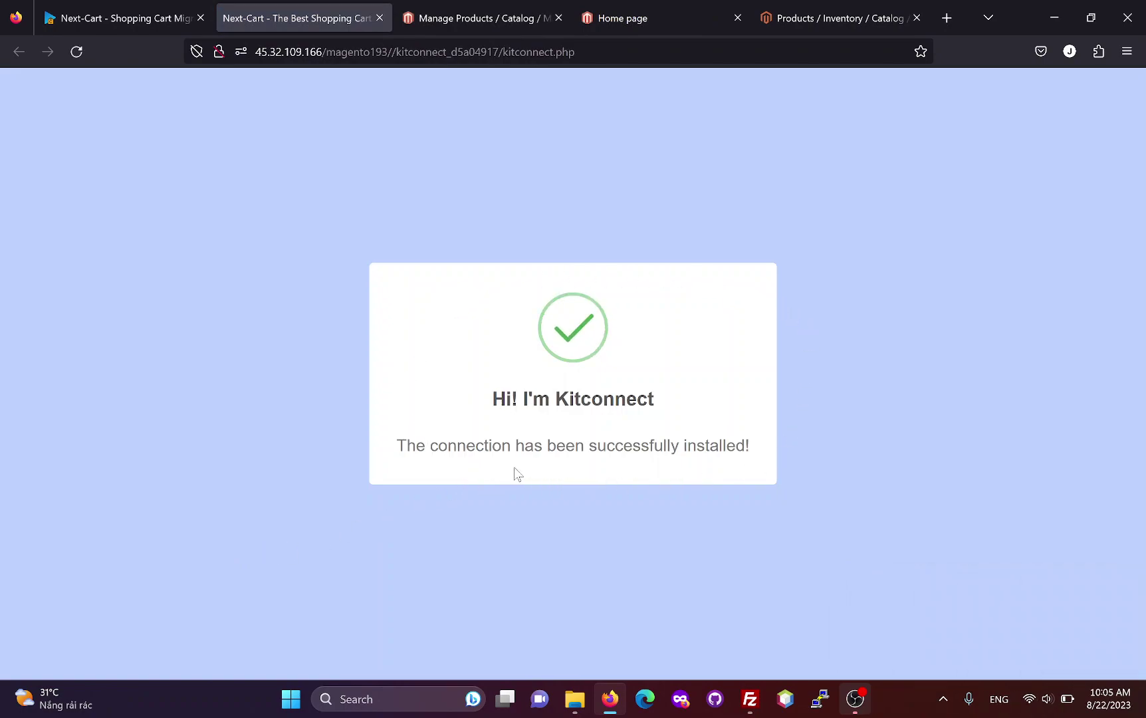
pyautogui.middleClick(288, 18)
pyautogui.click(605, 407)
pyautogui.click(655, 18)
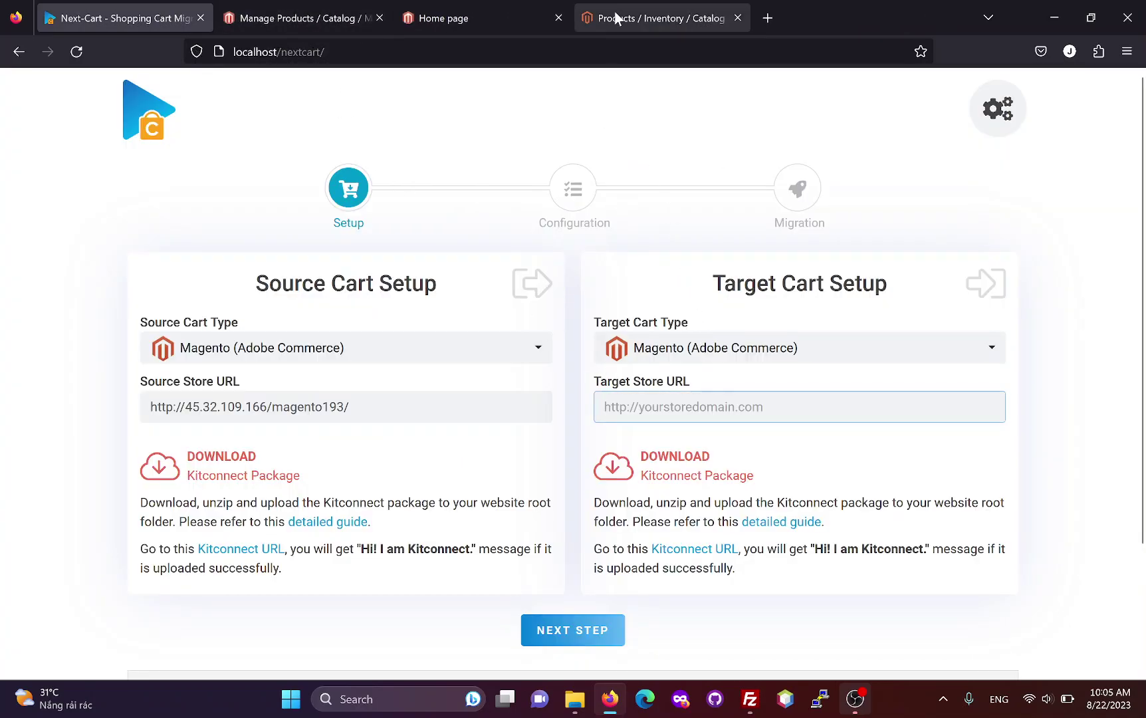
pyautogui.click(1084, 146)
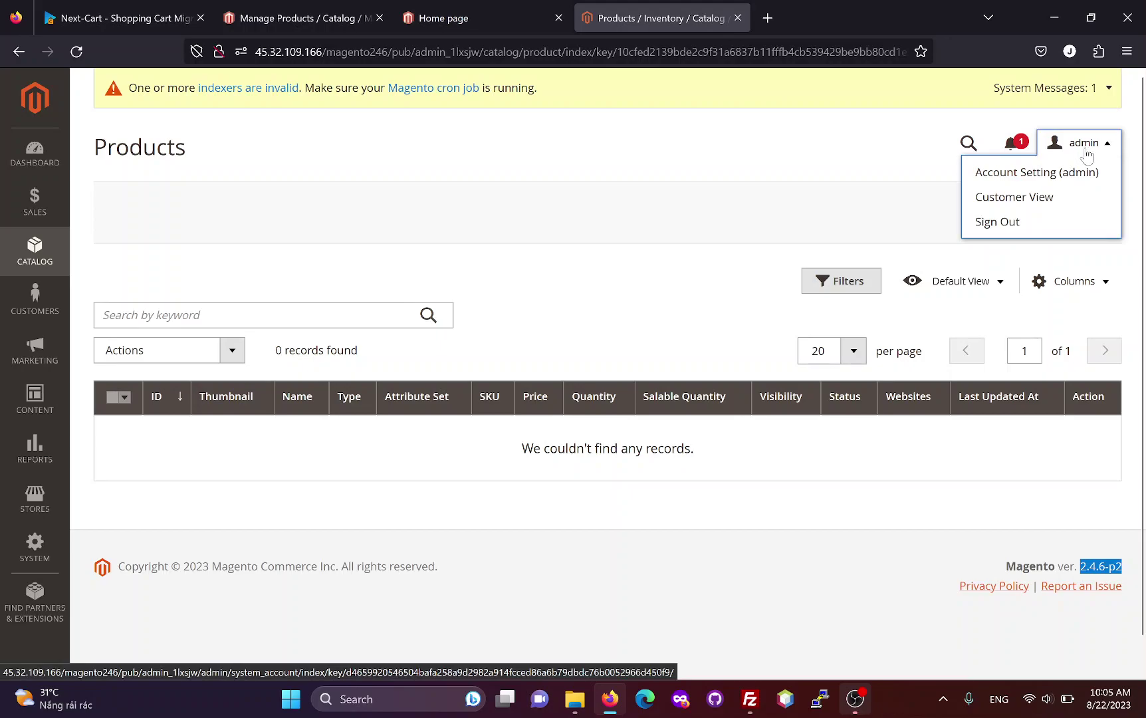
pyautogui.click(1010, 197)
pyautogui.click(819, 20)
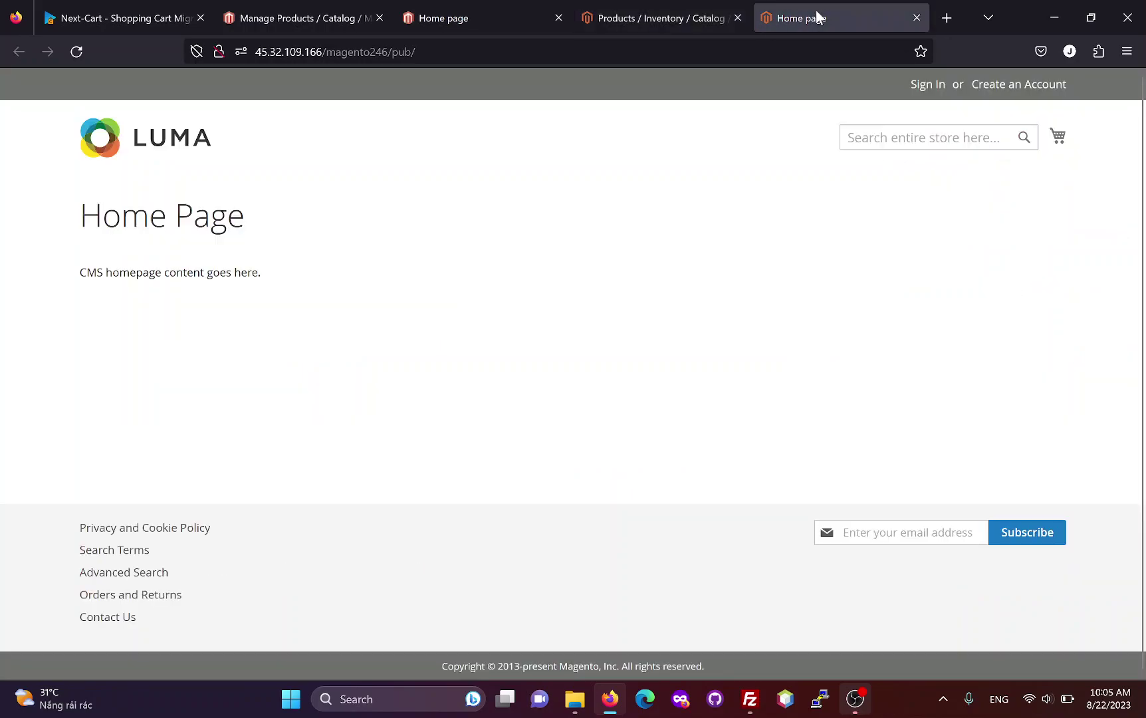
pyautogui.click(509, 50)
pyautogui.hotkey('ctrl', 'a')
pyautogui.hotkey('ctrl', 'c')
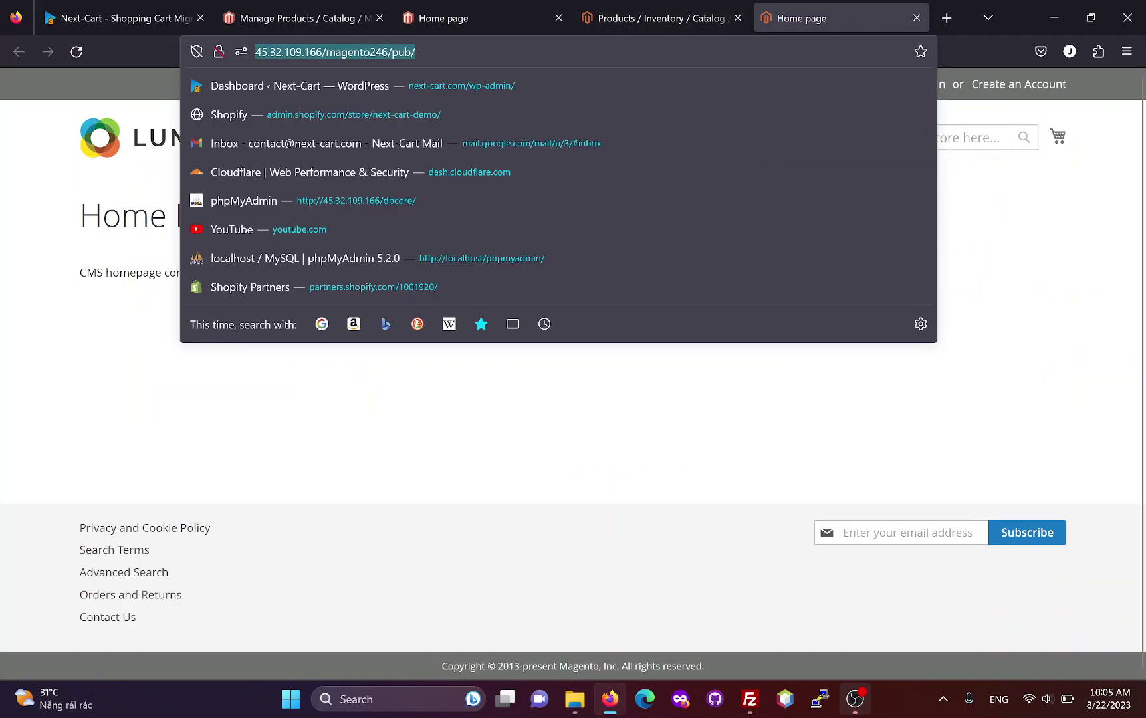
pyautogui.click(121, 14)
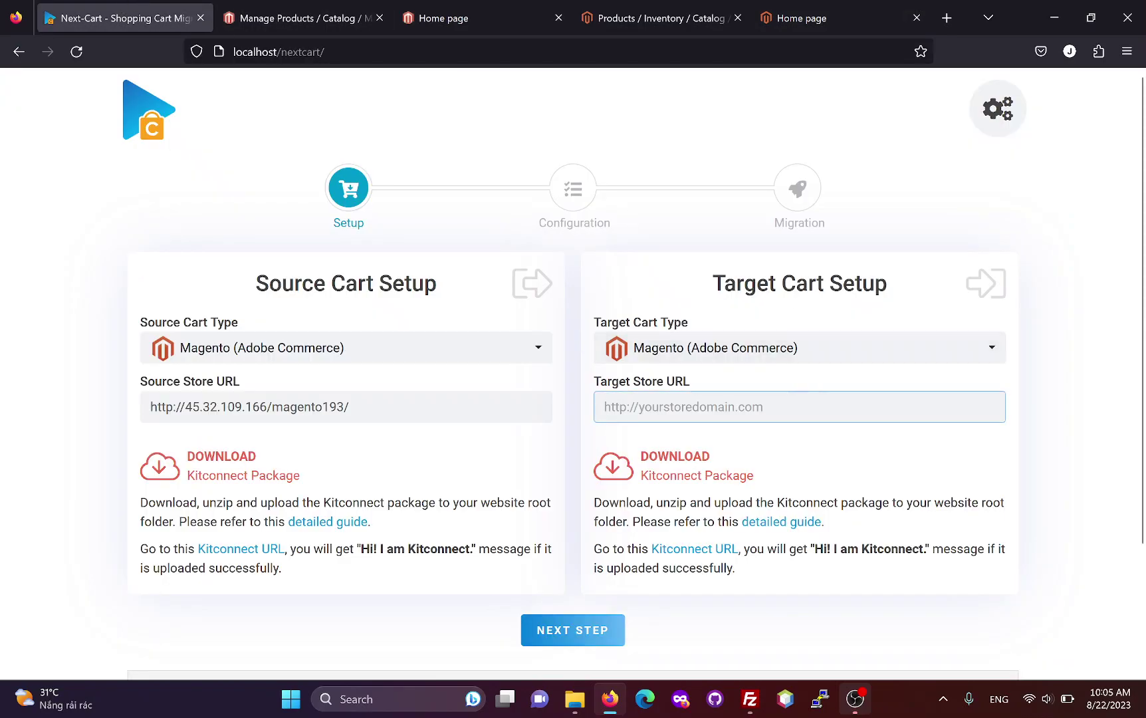
pyautogui.hotkey('ctrl', 'v')
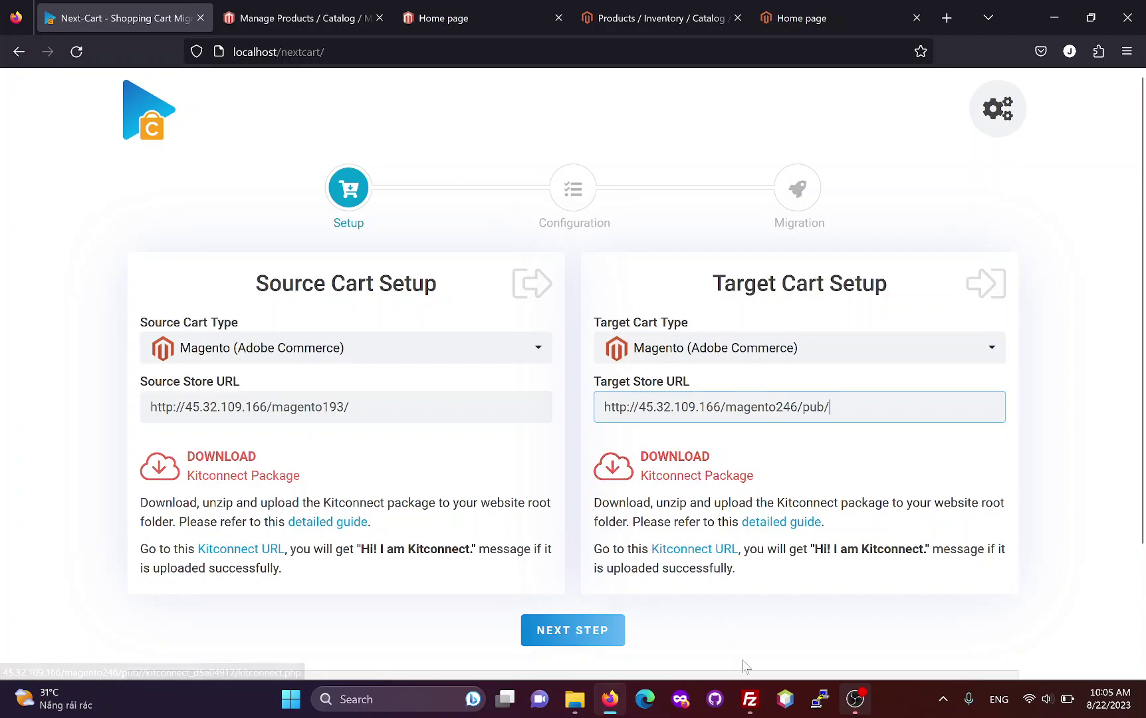
# Step: Switch to FileZilla and upload the kitconnect_d5a04917 folder from File Explorer to the target store's root folder, /var/www/html/magento246
pyautogui.click(749, 697)
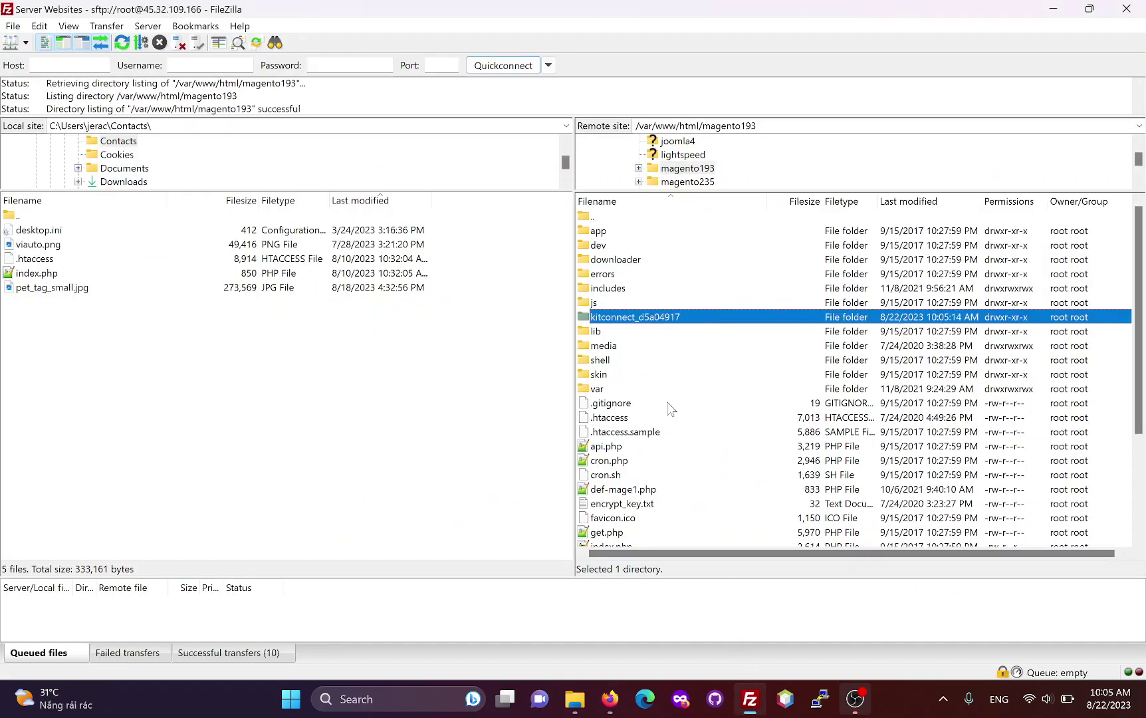
pyautogui.scroll(-1, 705, 182)
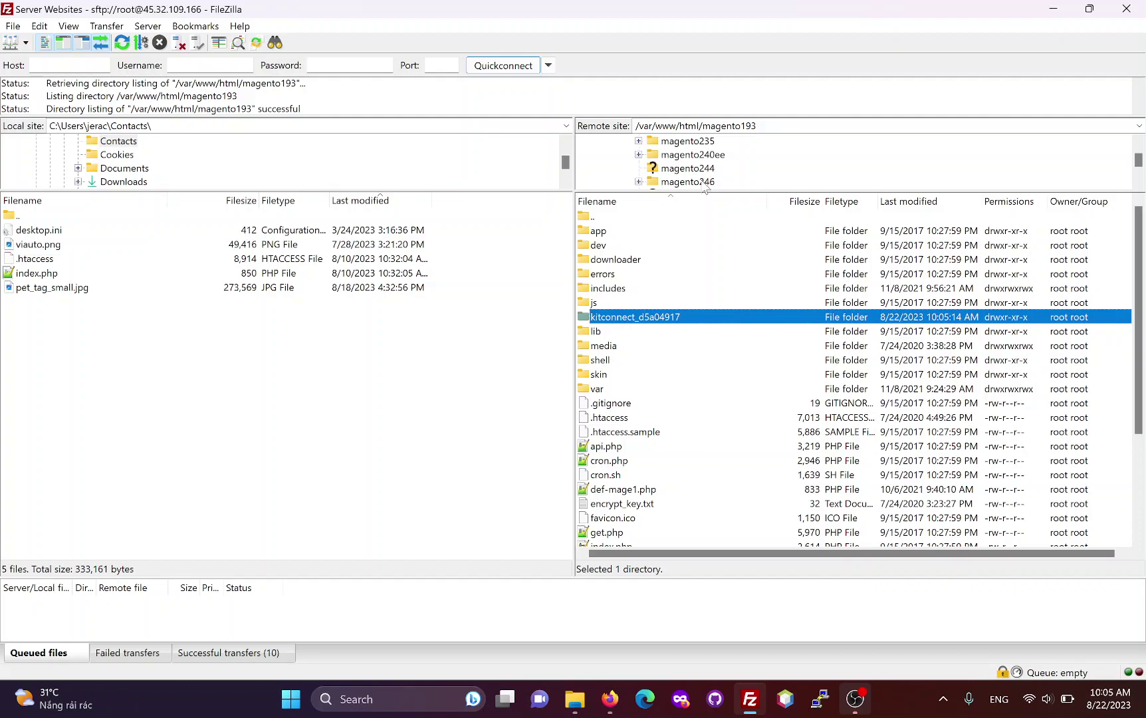
pyautogui.click(705, 182)
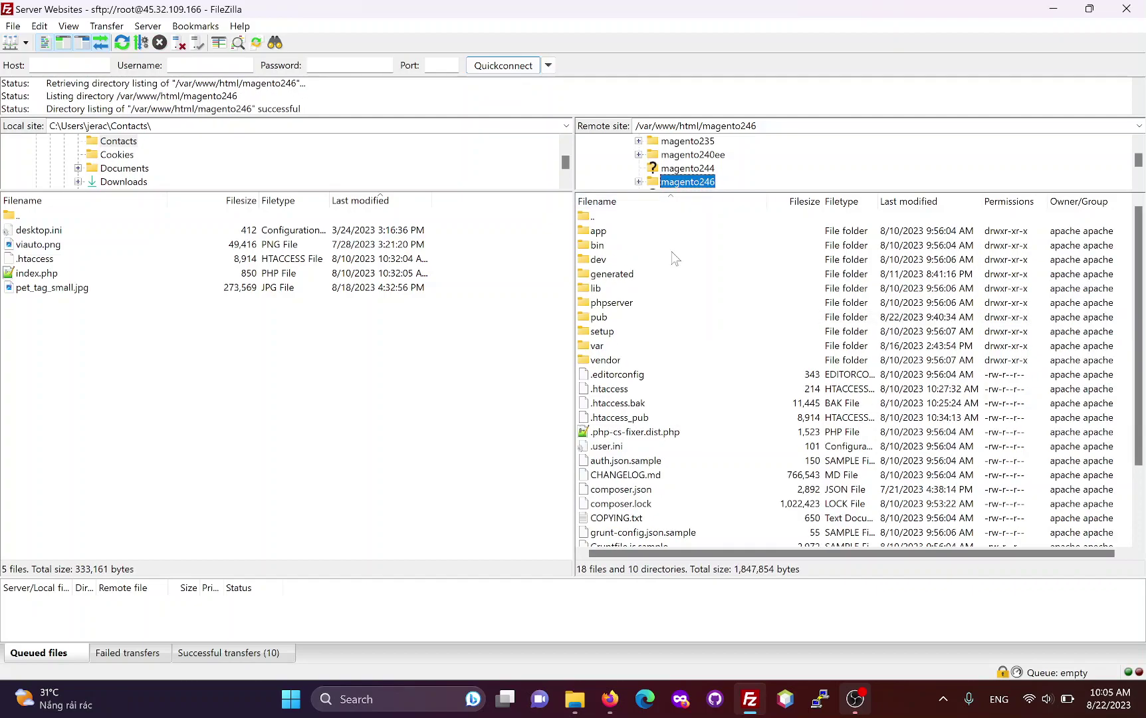
pyautogui.scroll(-2, 626, 490)
pyautogui.scroll(2, 707, 452)
pyautogui.moveTo(574, 698)
pyautogui.click(617, 648)
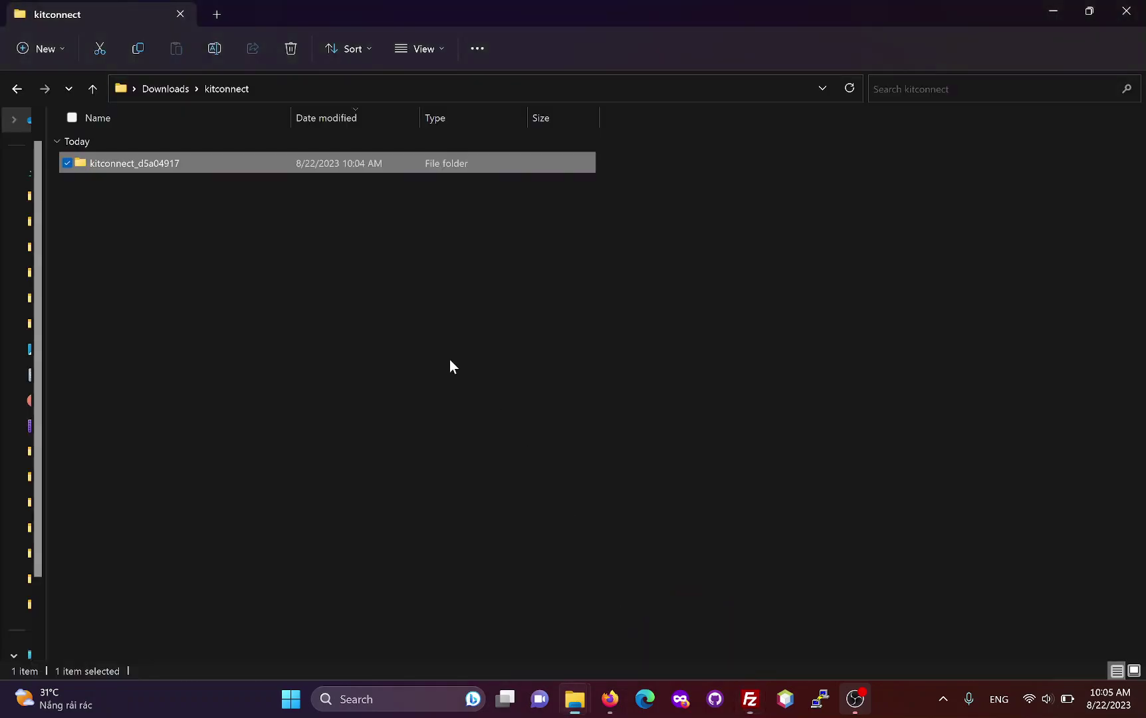
pyautogui.moveTo(144, 165); pyautogui.dragTo(675, 431)
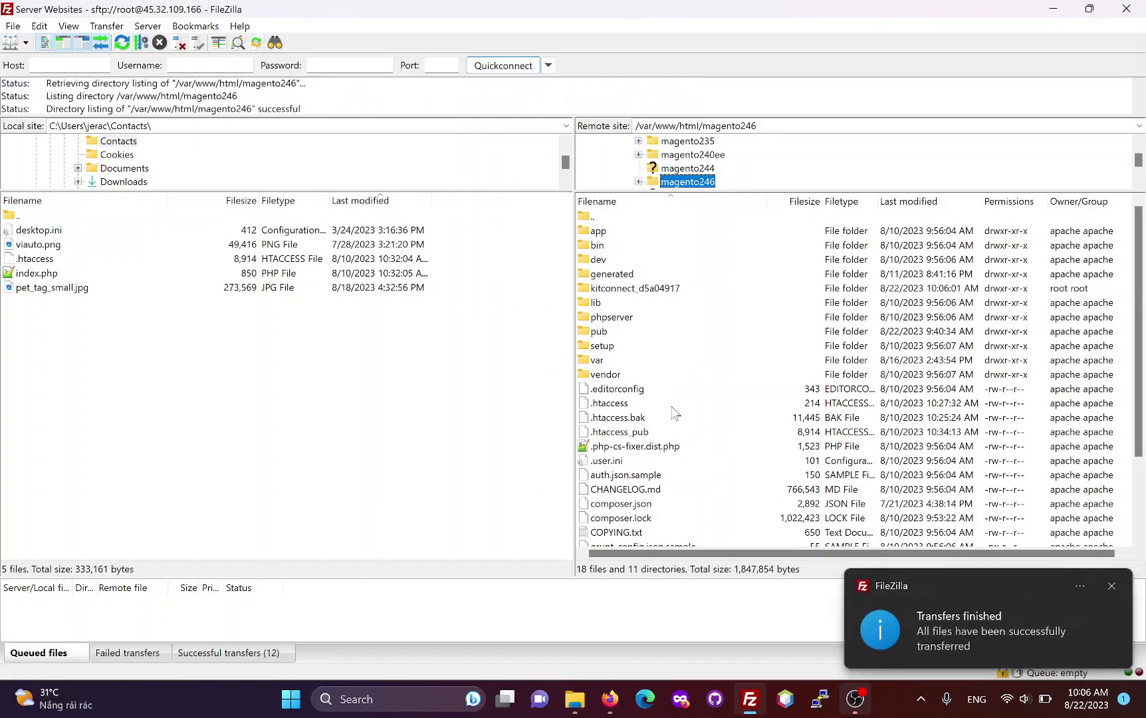
pyautogui.click(645, 293)
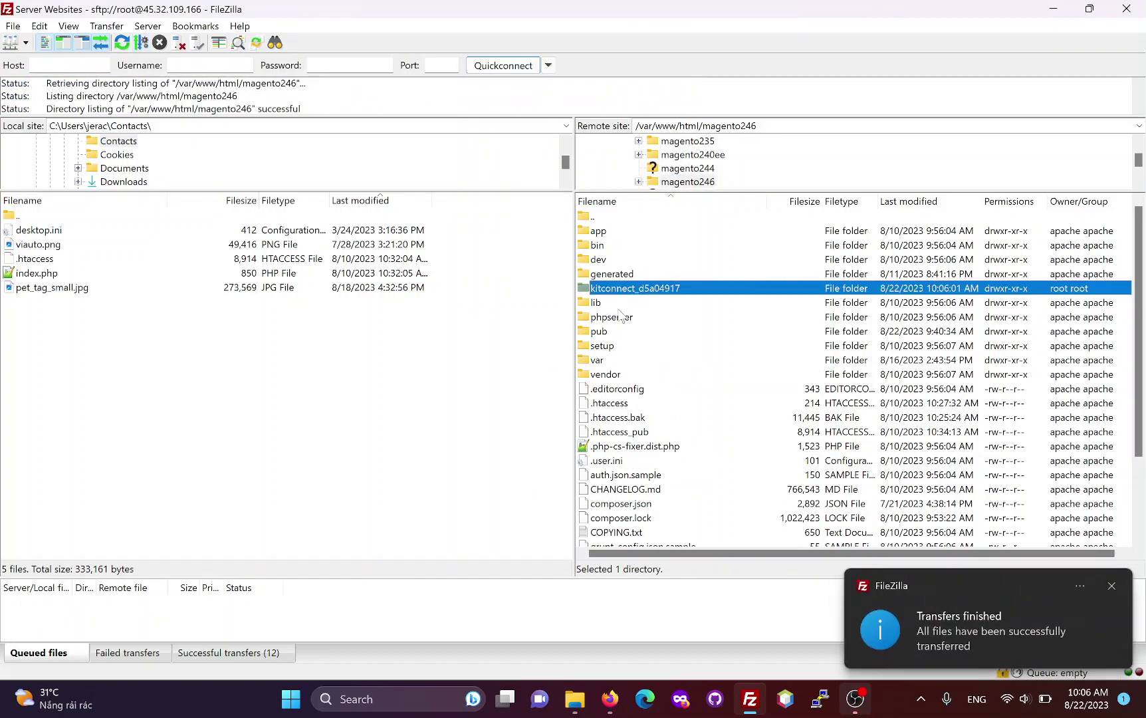
# Step: Upload the kitconnect_d5a04917 folder to the target store's pub folder, /var/www/html/magento246/pub, as well
pyautogui.click(607, 332)
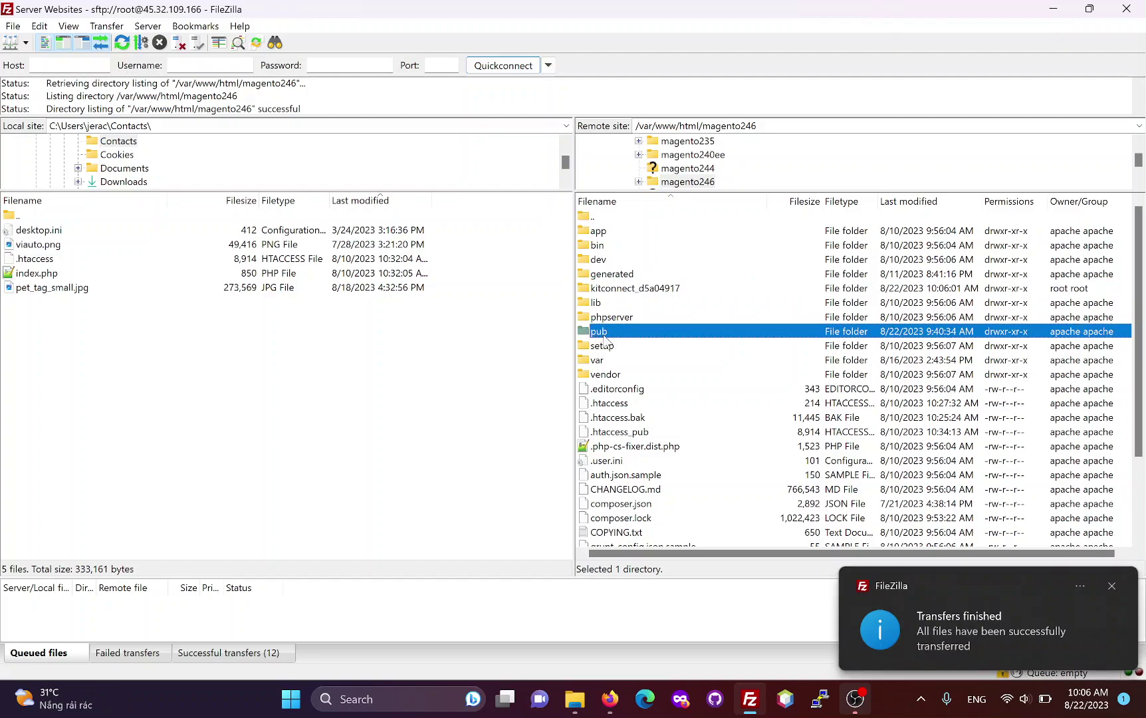
pyautogui.doubleClick(612, 334)
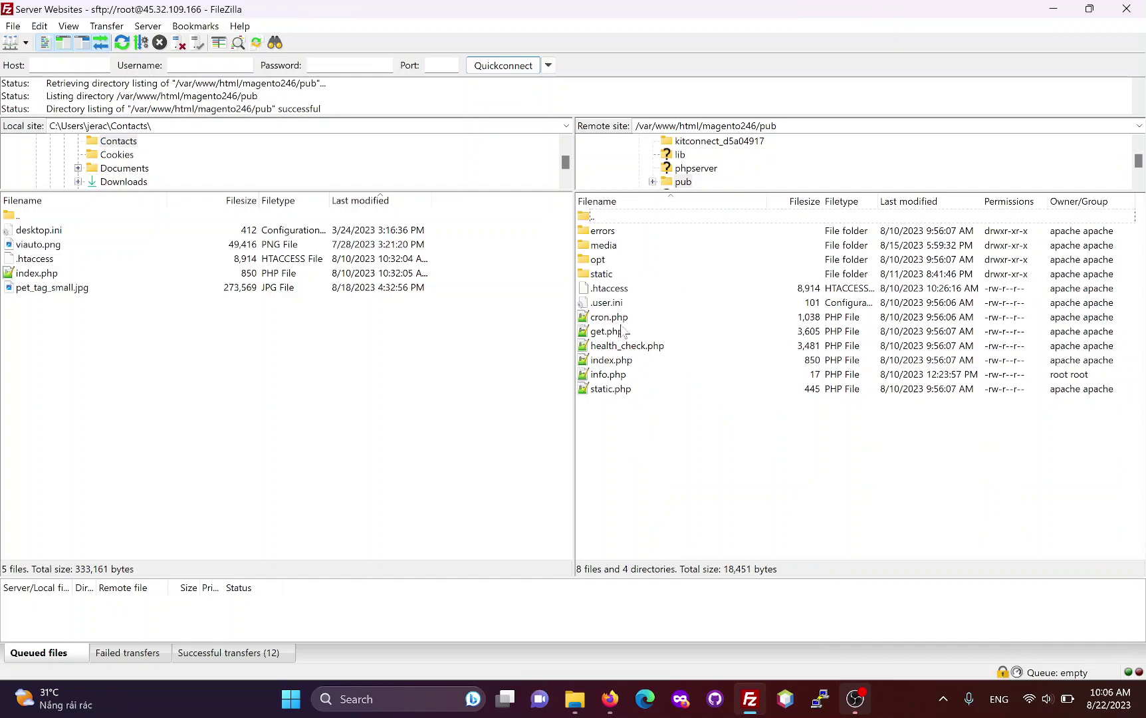
pyautogui.click(628, 585)
pyautogui.moveTo(153, 170); pyautogui.dragTo(670, 391)
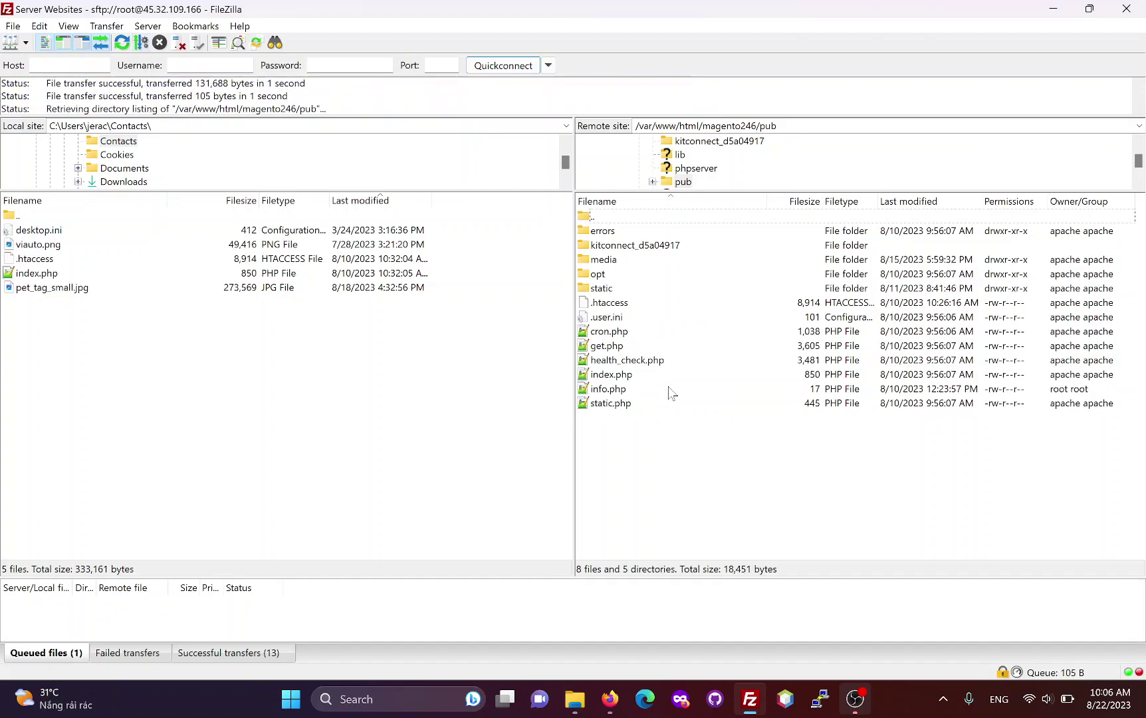
pyautogui.click(654, 246)
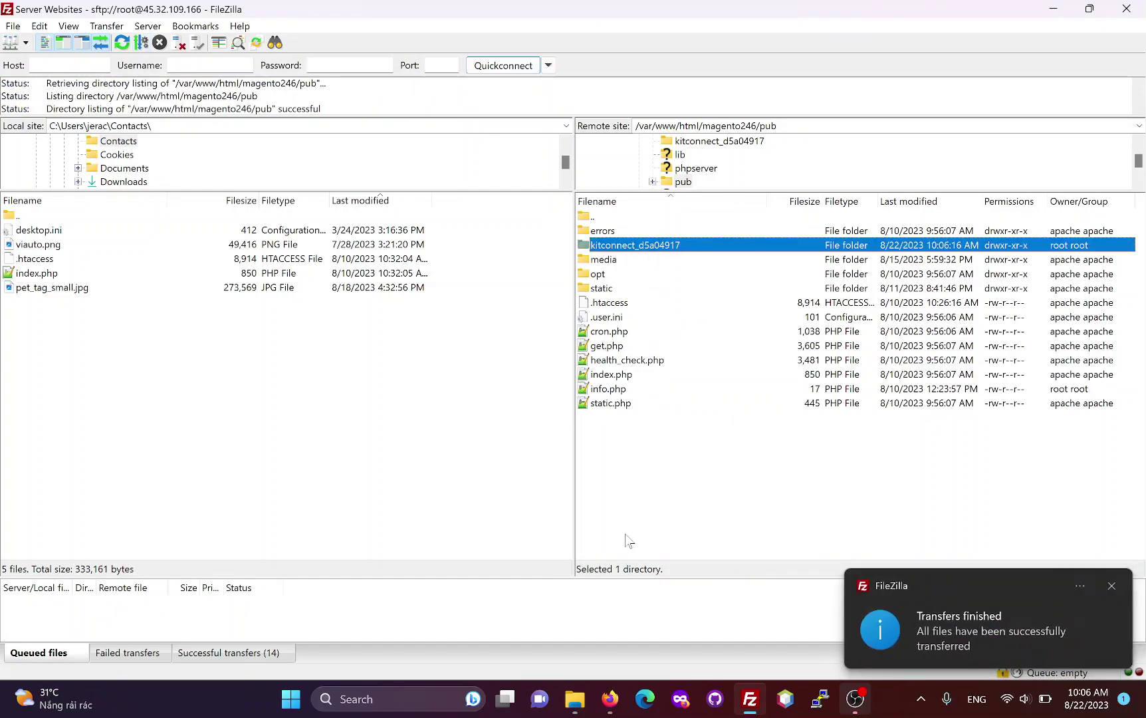
# Step: Switch back to Firefox, check the target store's connection through its Kitconnect URL, and close the page opened for it
pyautogui.click(609, 697)
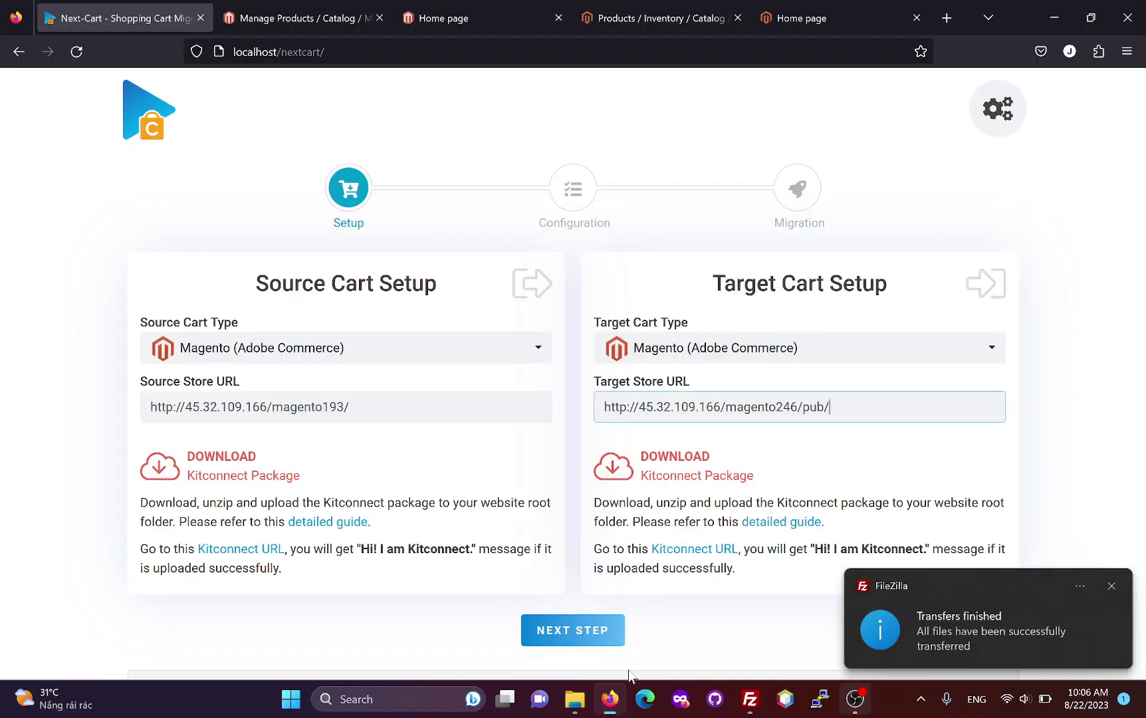
pyautogui.click(694, 550)
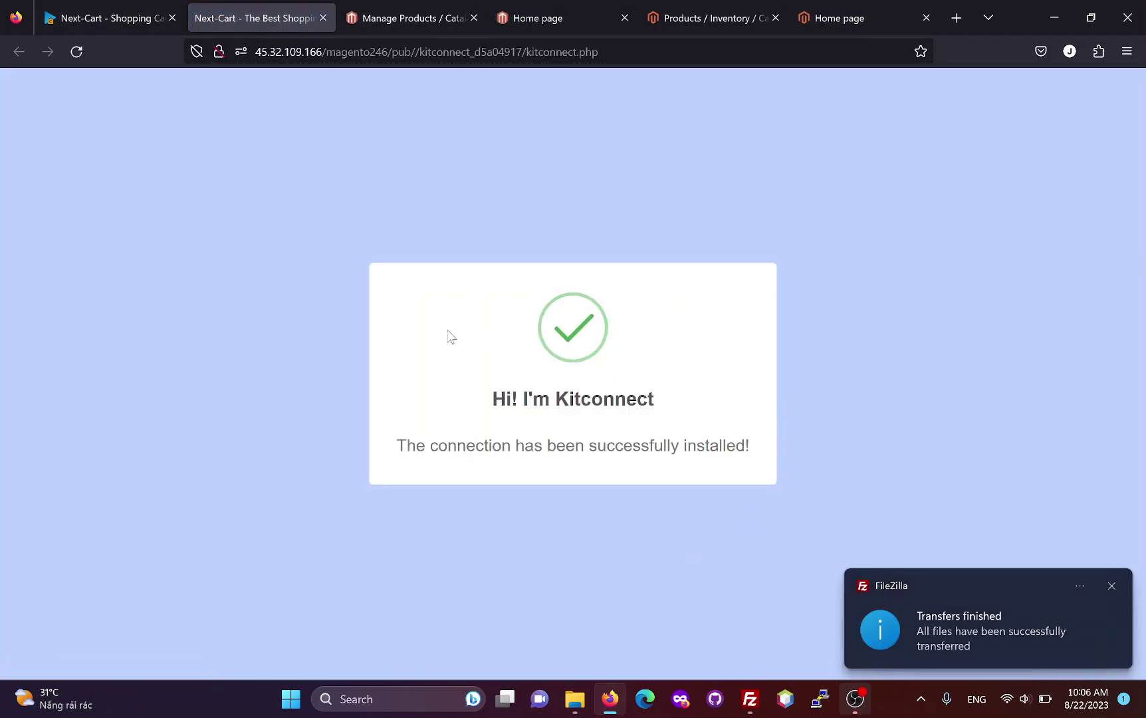
pyautogui.middleClick(248, 15)
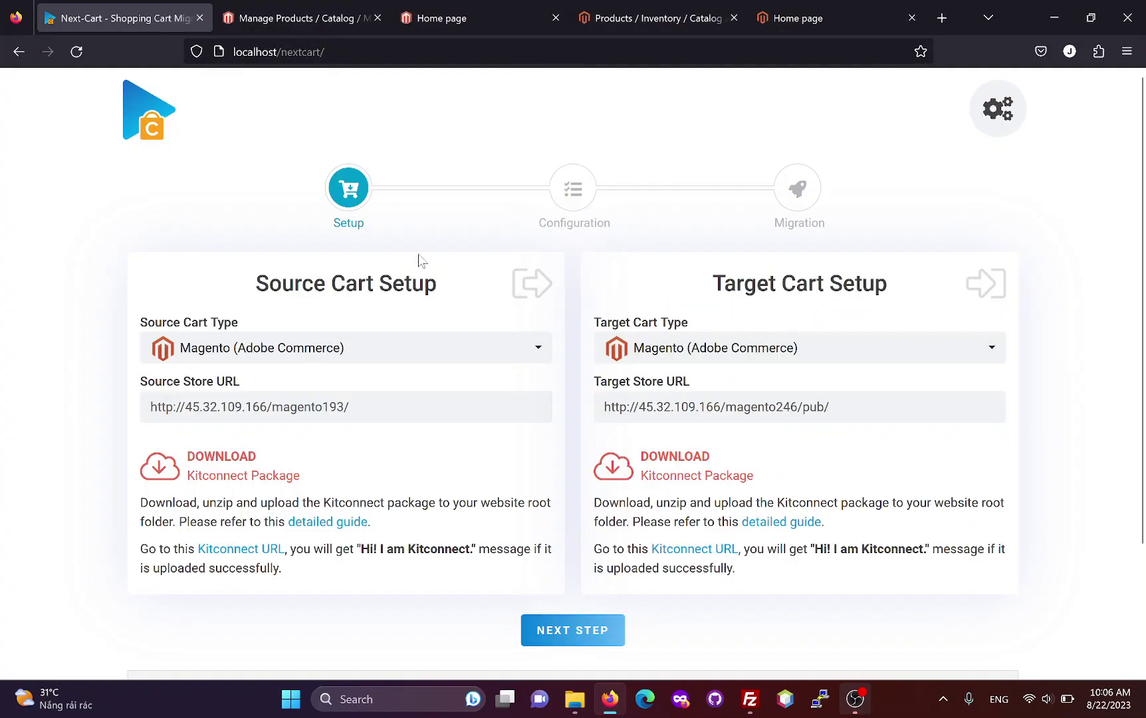
# Step: Proceed from the cart setup to the migration configuration and select all entities for migration
pyautogui.click(578, 633)
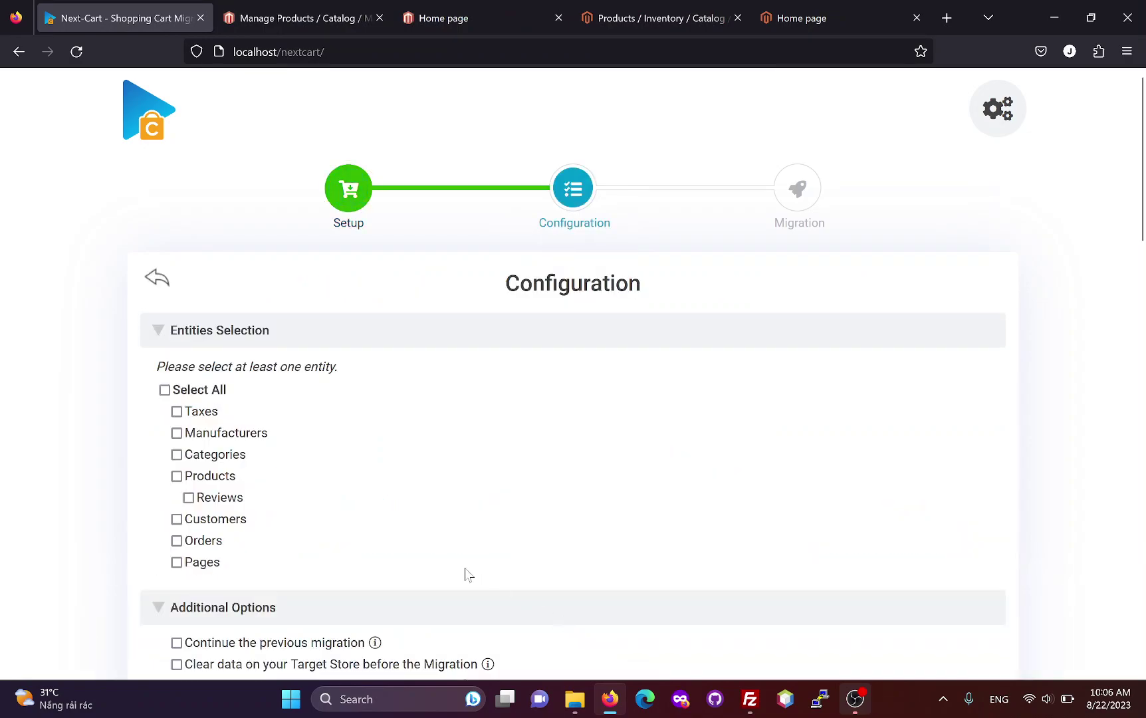
pyautogui.scroll(-2, 373, 503)
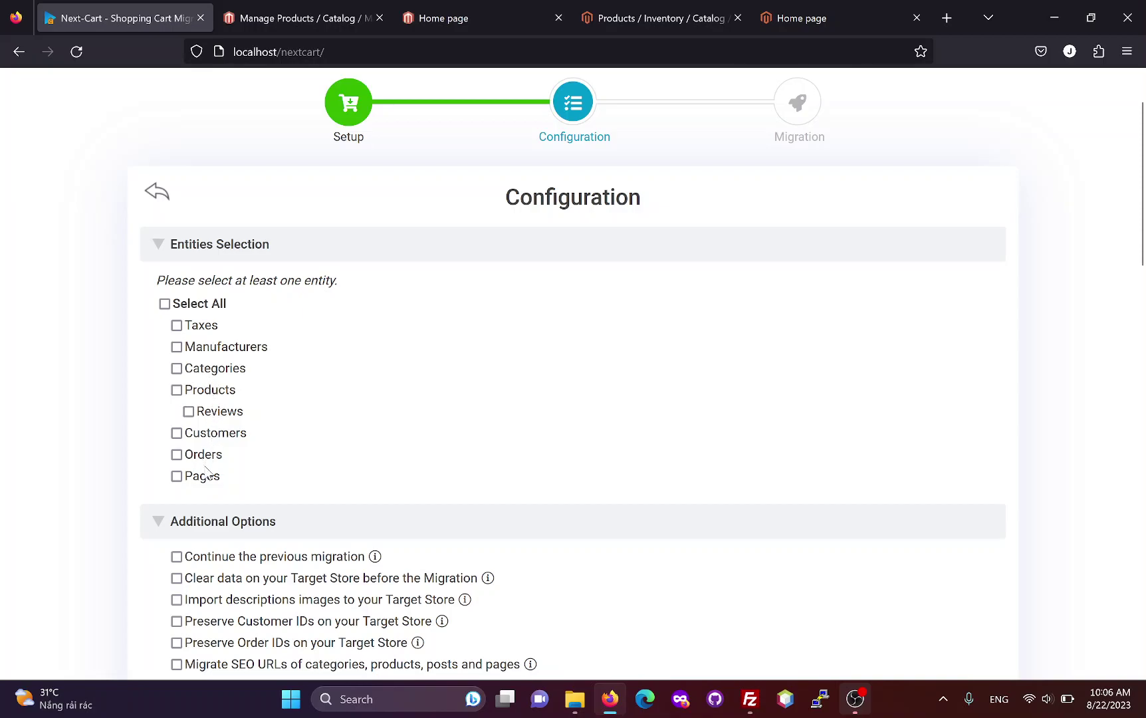
pyautogui.click(164, 304)
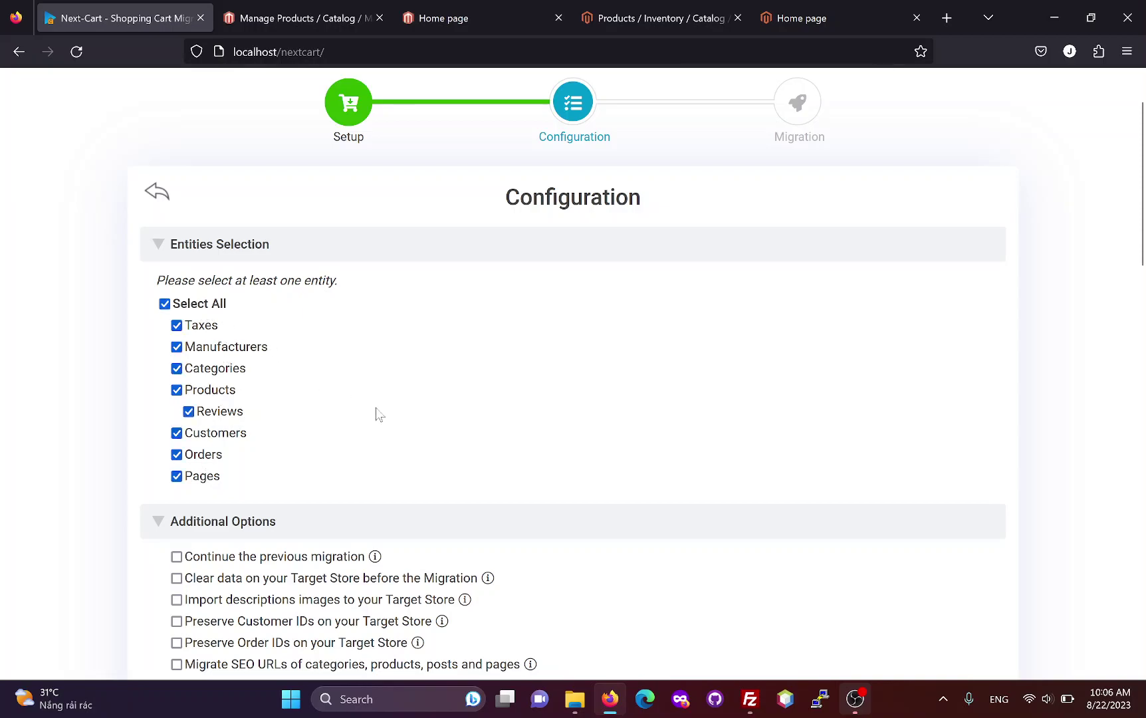
# Step: Enable importing description images, preserving customer IDs, preserving order IDs, and migrating SEO URLs in the additional options
pyautogui.scroll(-3, 471, 455)
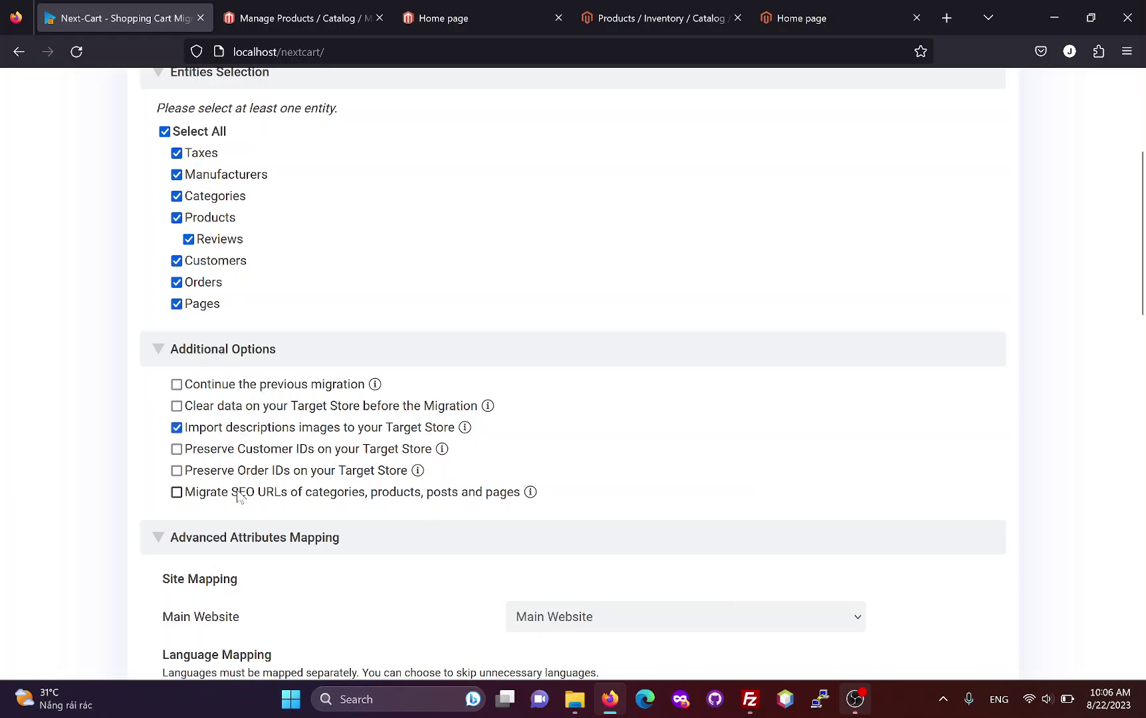
pyautogui.click(271, 454)
pyautogui.click(326, 470)
pyautogui.moveTo(441, 448)
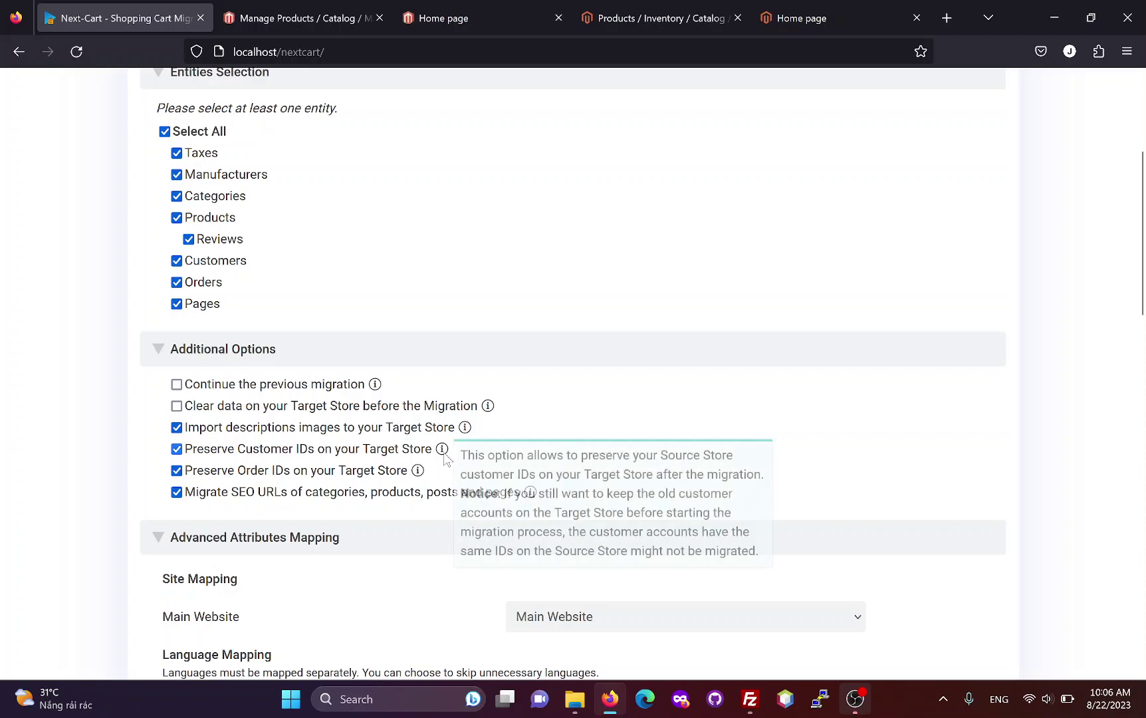
# Step: Map Main Website and its Default Store View to the same entries on the target store, and set the French store view to Skip
pyautogui.scroll(-5, 588, 444)
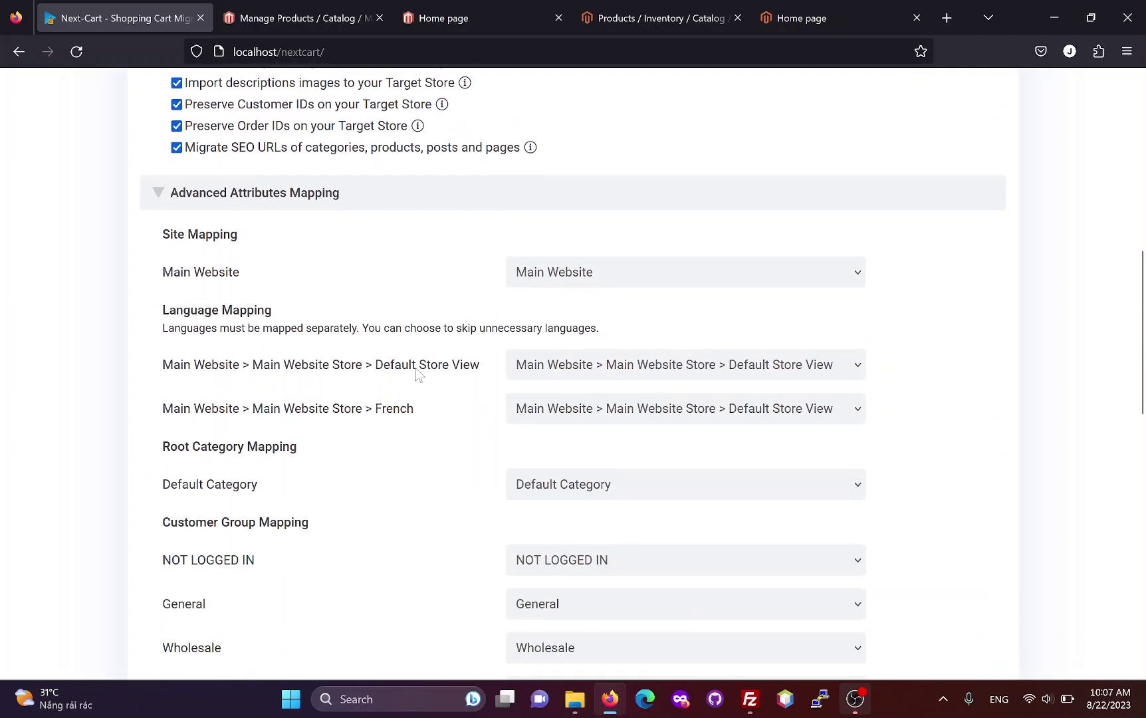
pyautogui.click(571, 279)
pyautogui.click(578, 307)
pyautogui.scroll(-1, 513, 306)
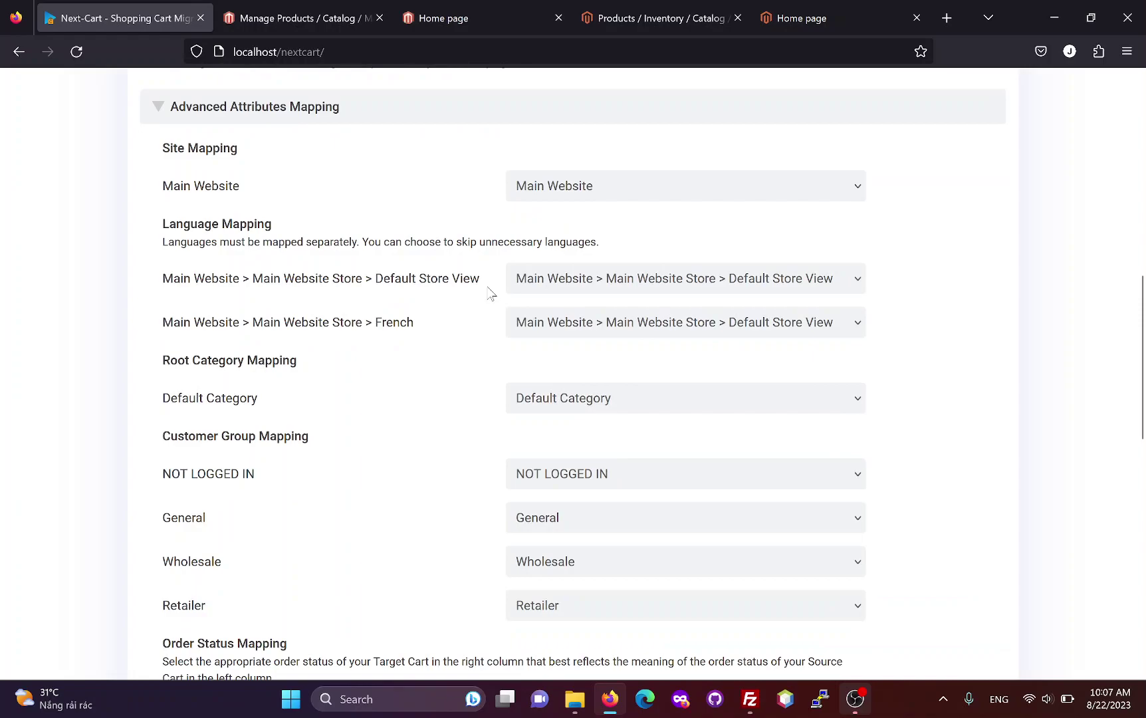
pyautogui.click(674, 284)
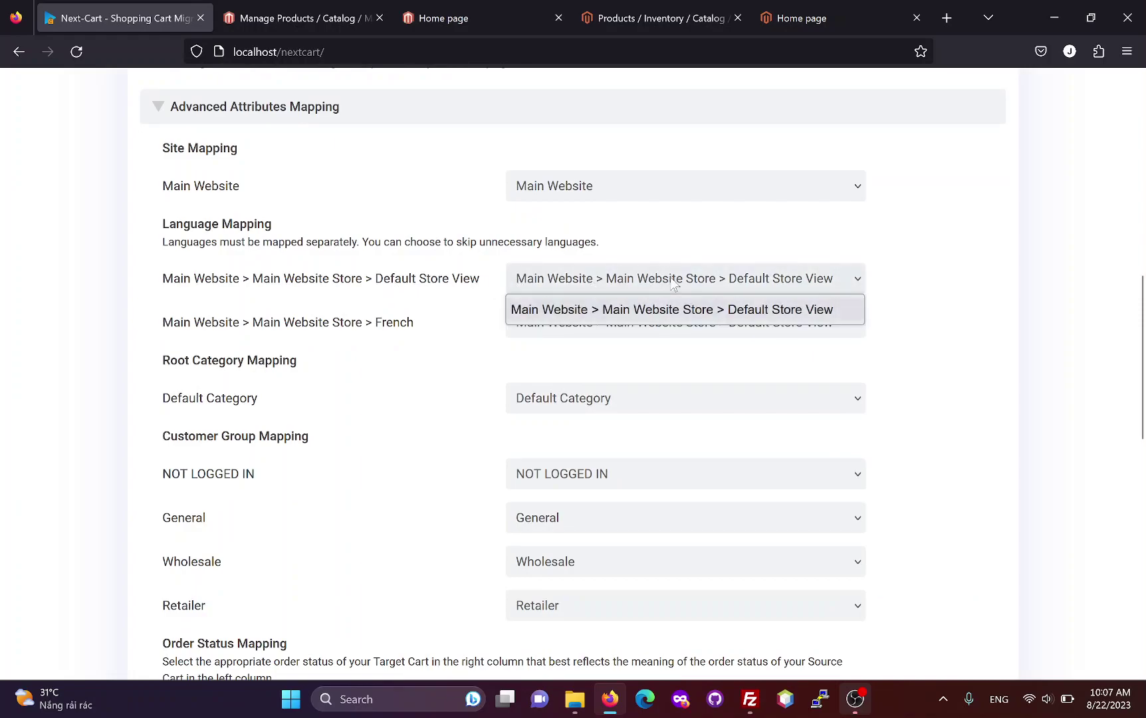
pyautogui.click(673, 313)
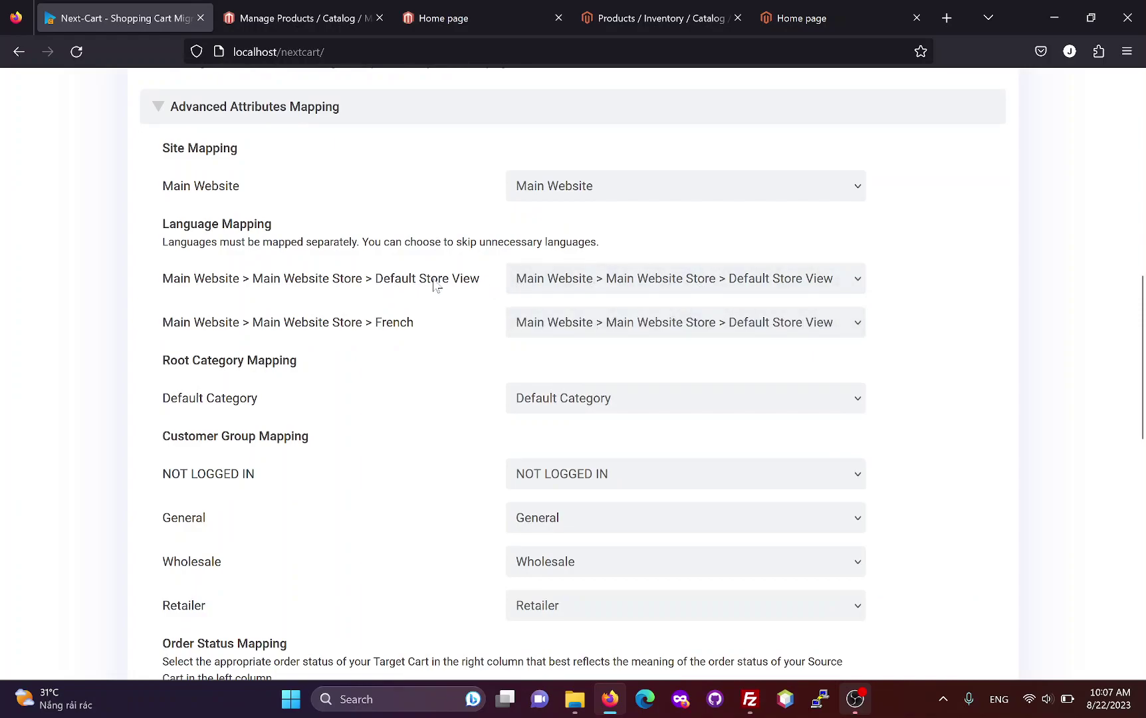
pyautogui.click(544, 323)
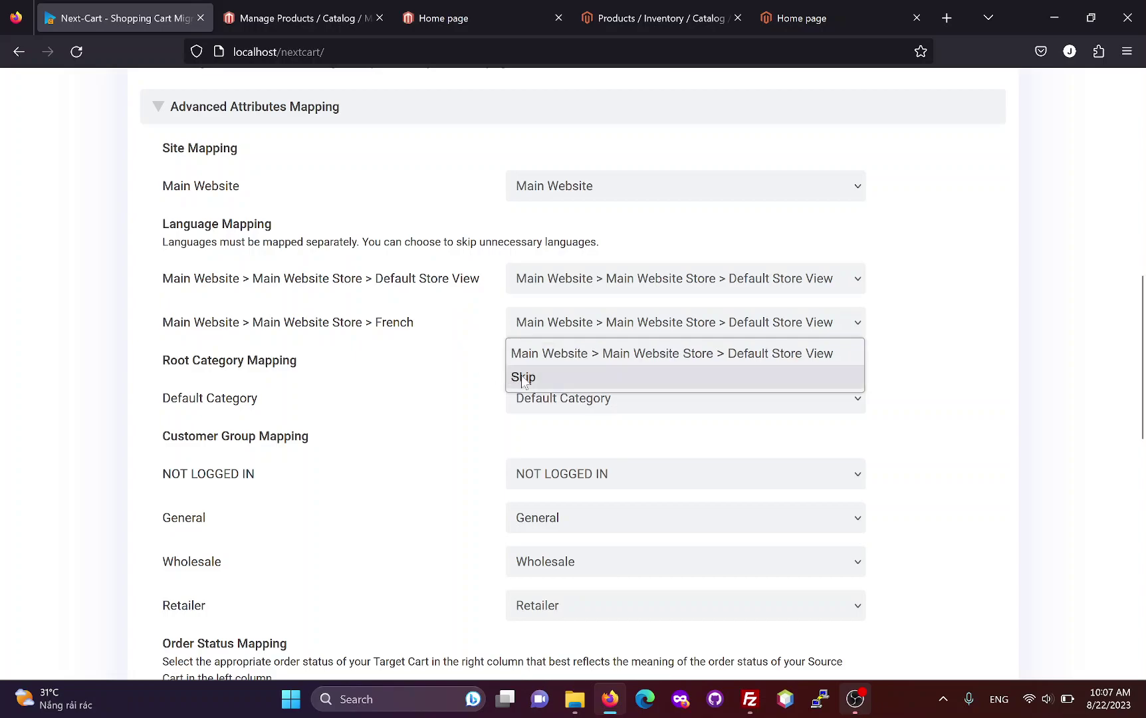
pyautogui.click(577, 377)
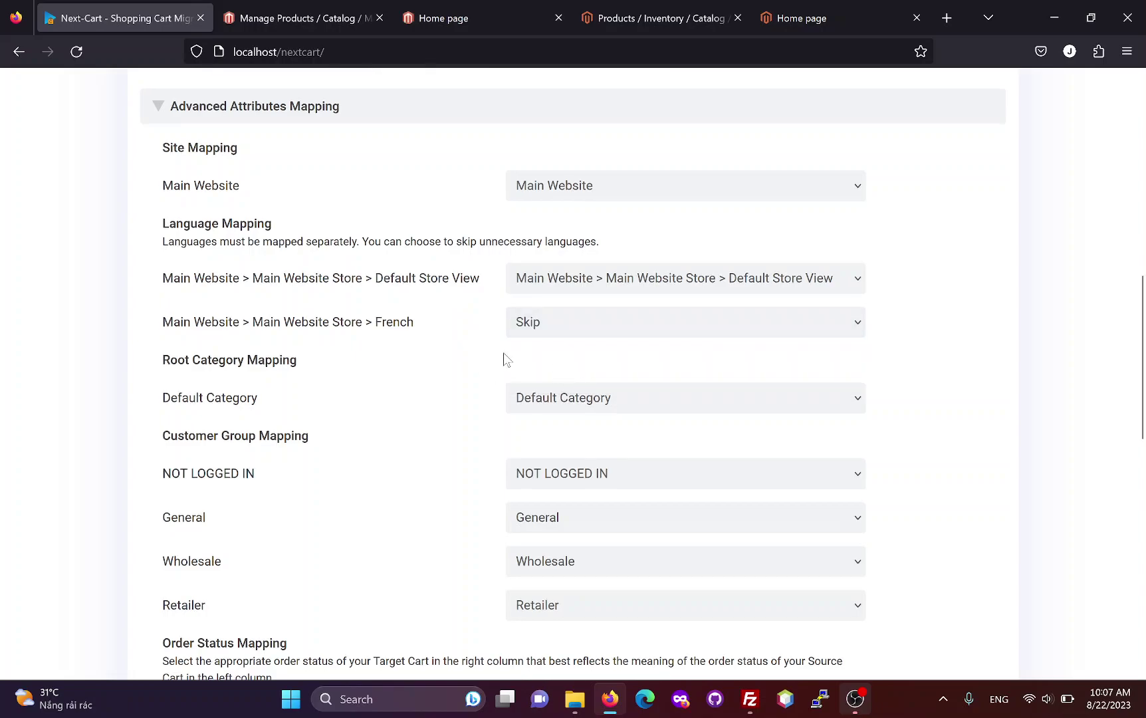
# Step: Map the root category to Default Category and the General customer group to General
pyautogui.scroll(-1, 501, 357)
pyautogui.click(563, 318)
pyautogui.click(564, 344)
pyautogui.scroll(-1, 502, 357)
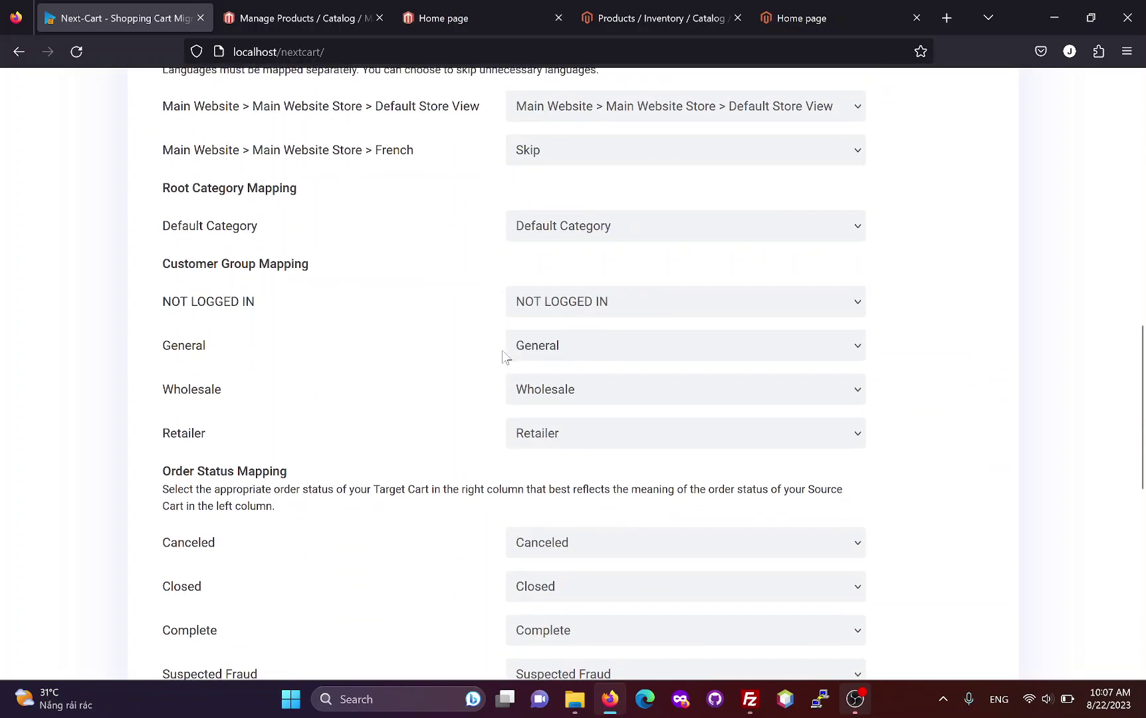
pyautogui.click(544, 351)
pyautogui.click(558, 400)
pyautogui.scroll(-1, 558, 401)
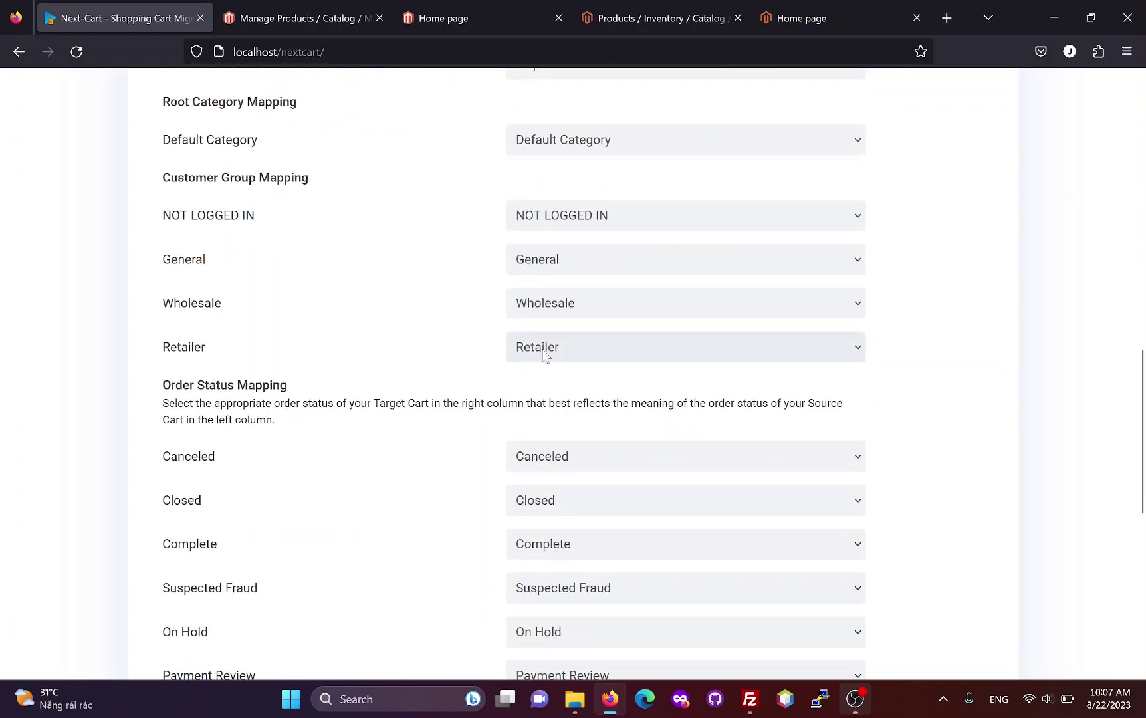
# Step: Map the Suspected Fraud and PayPal Canceled Reversal order statuses to the same statuses on the target store
pyautogui.scroll(-2, 480, 377)
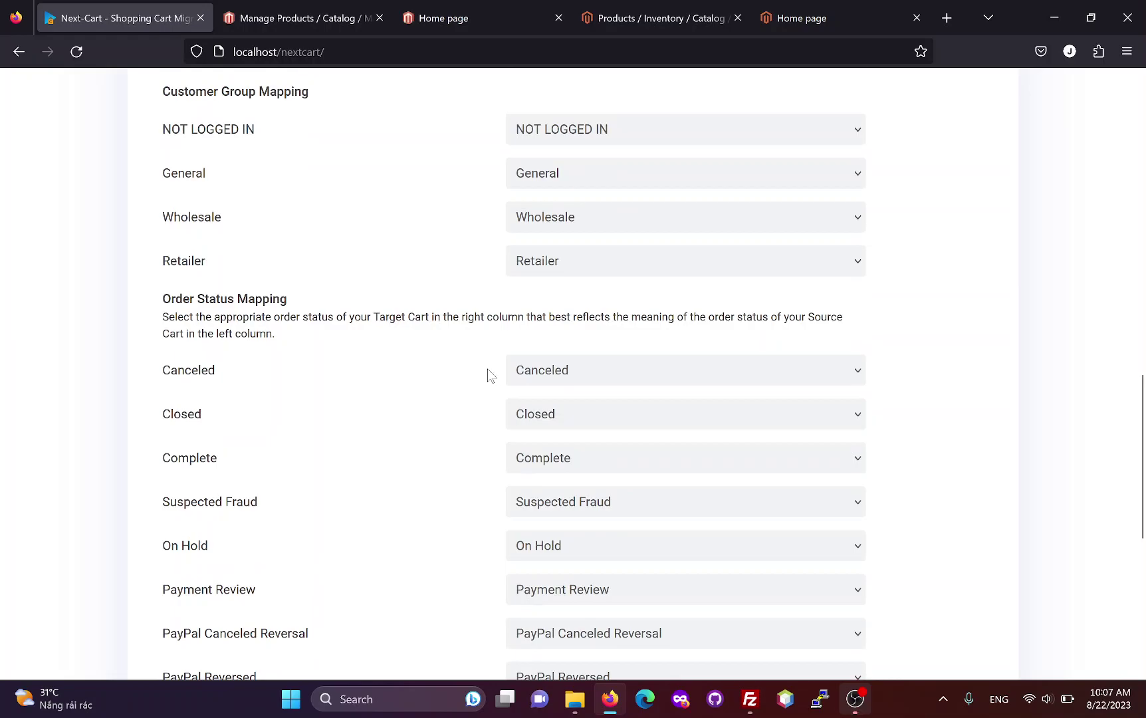
pyautogui.scroll(-1, 483, 378)
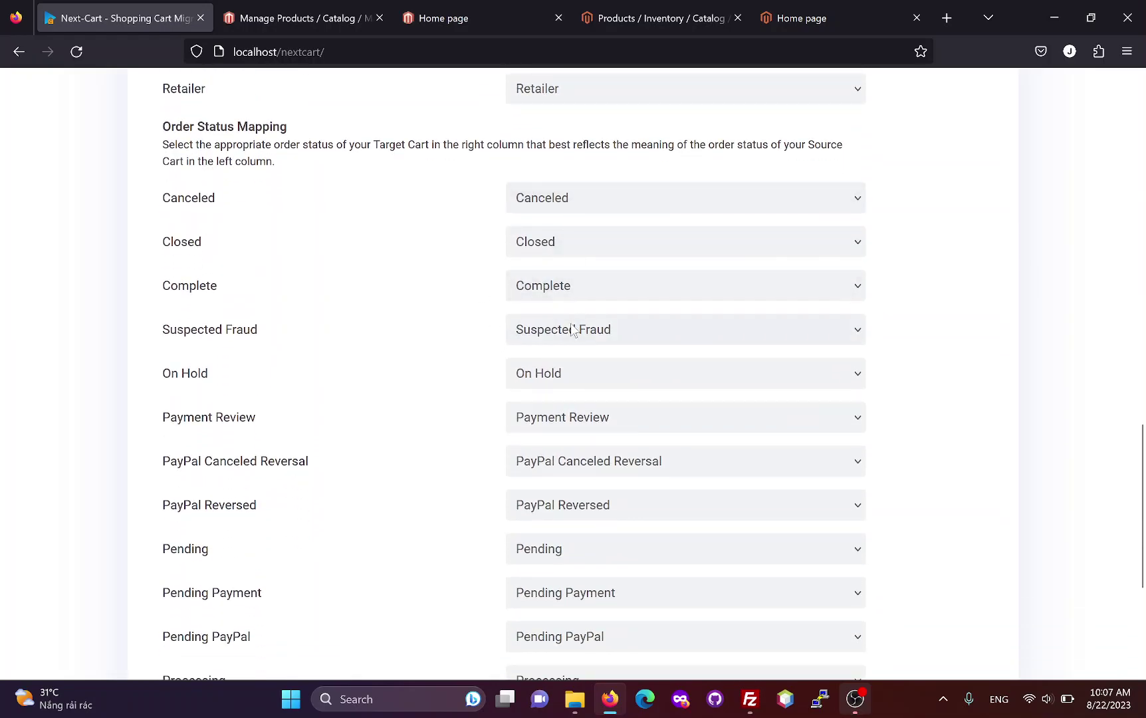
pyautogui.scroll(-1, 578, 489)
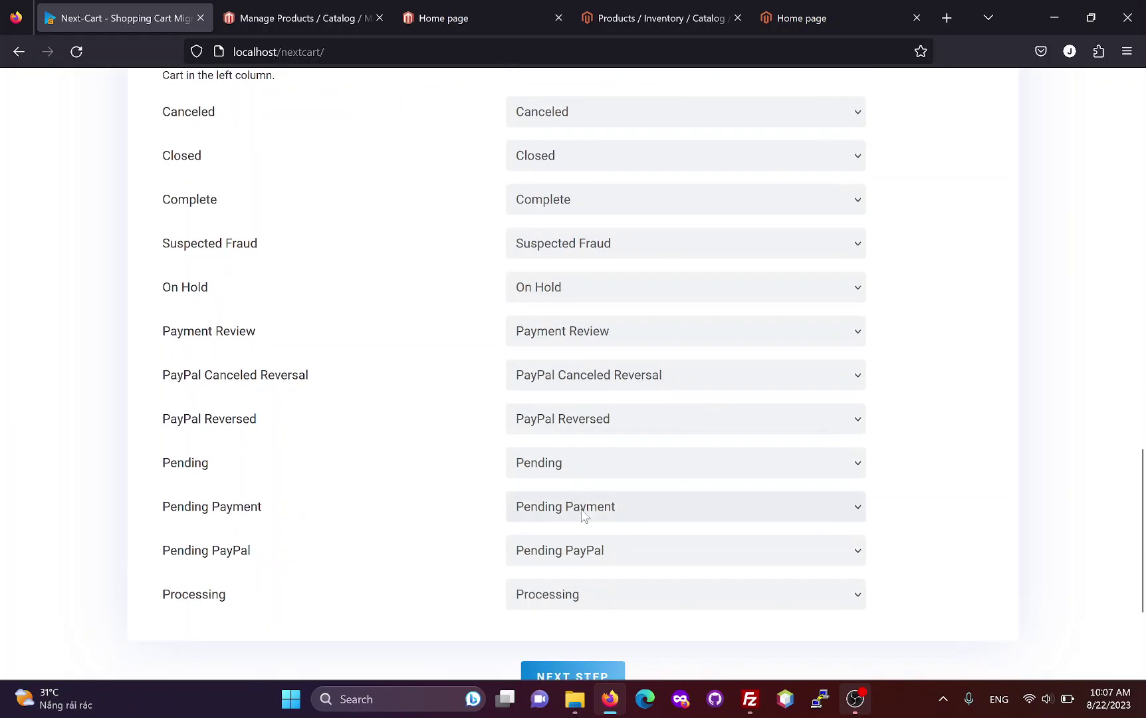
pyautogui.scroll(1, 597, 450)
pyautogui.click(595, 332)
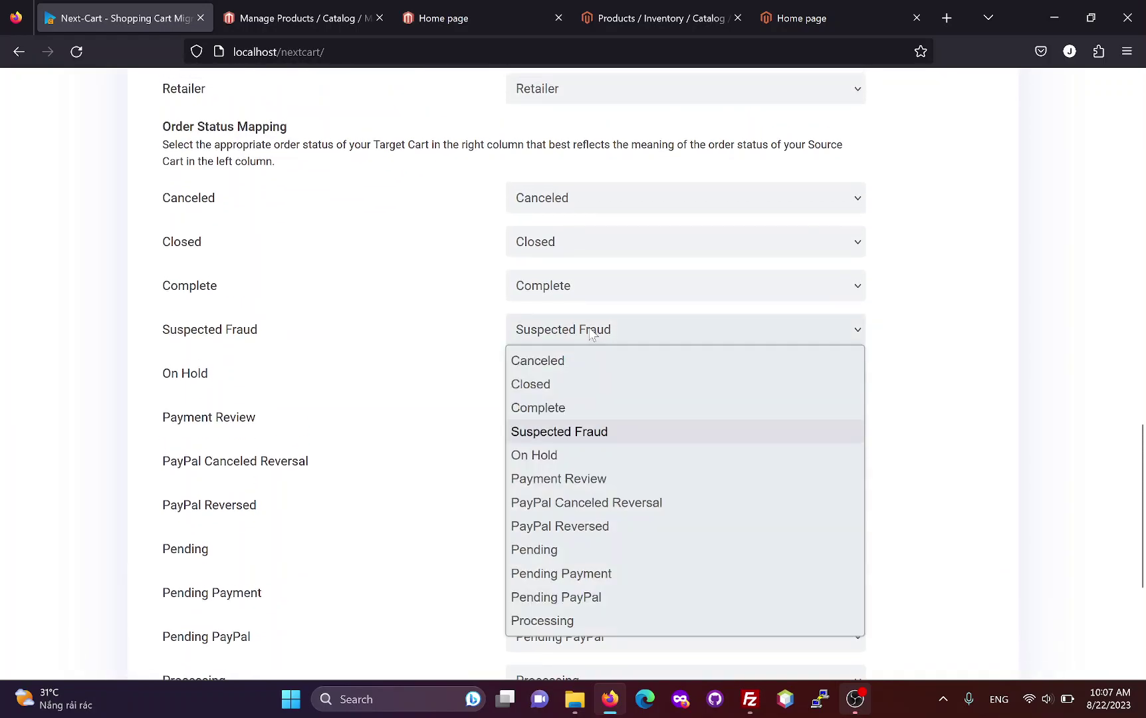
pyautogui.click(577, 435)
pyautogui.click(577, 465)
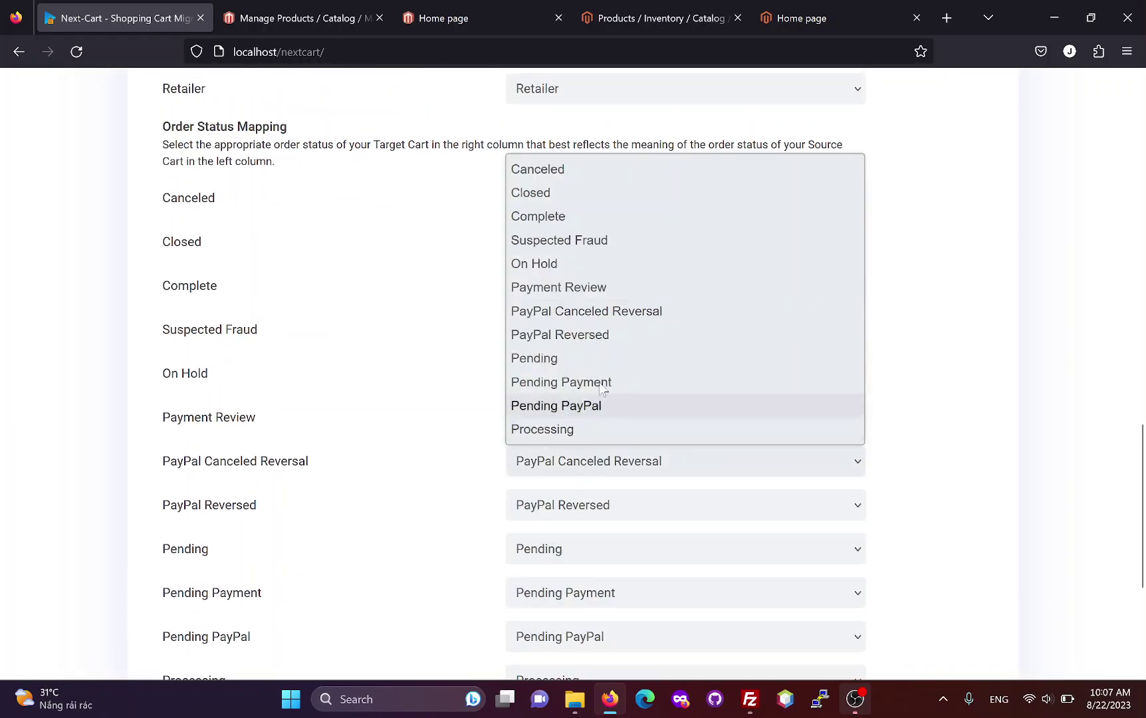
pyautogui.click(609, 312)
pyautogui.scroll(-1, 611, 364)
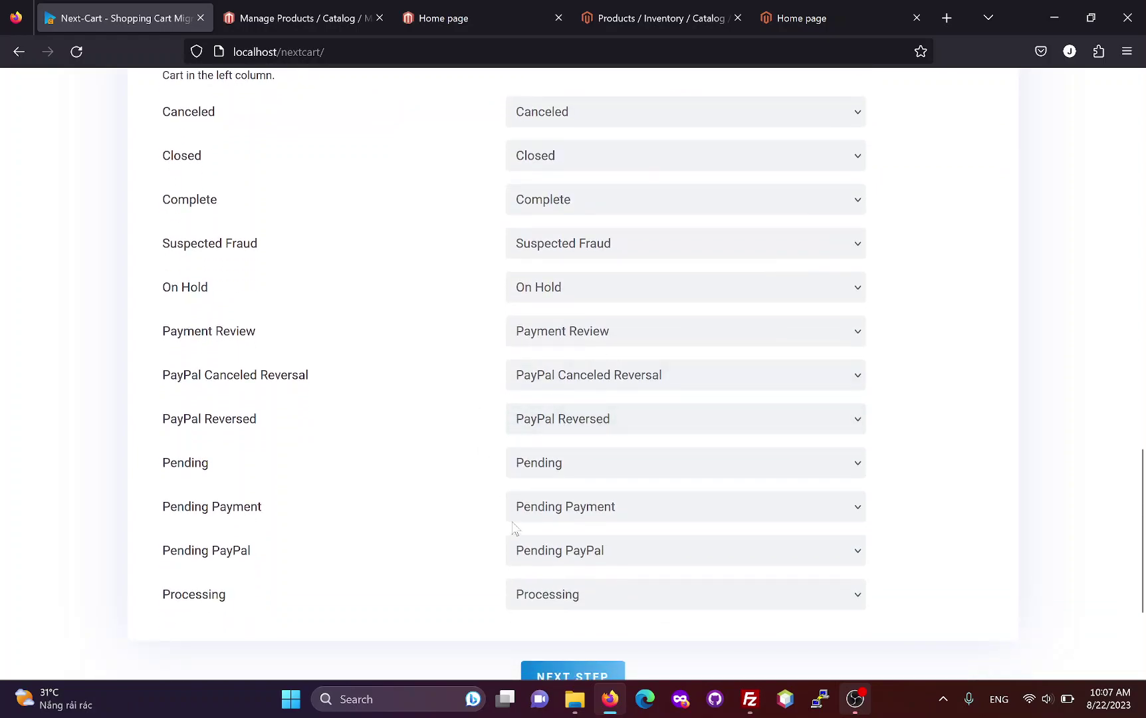
pyautogui.scroll(-1, 551, 385)
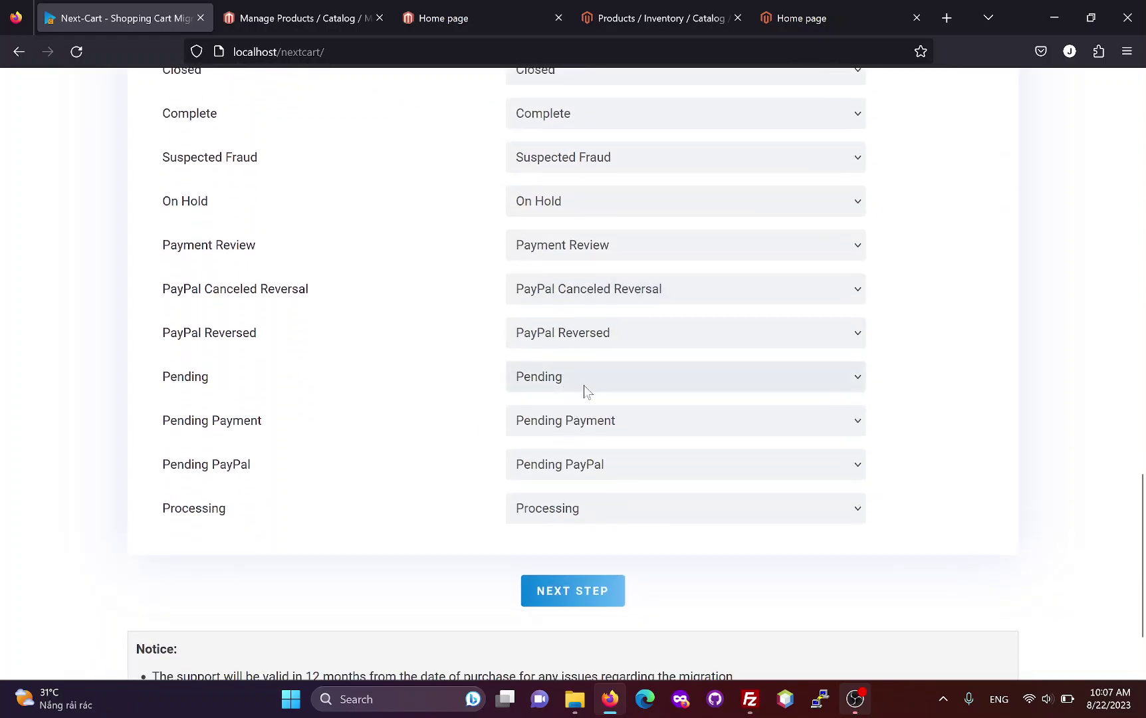
# Step: Review the order status mapping, start the migration, and follow its progress until all entities are processed
pyautogui.scroll(3, 530, 317)
pyautogui.scroll(-3, 532, 333)
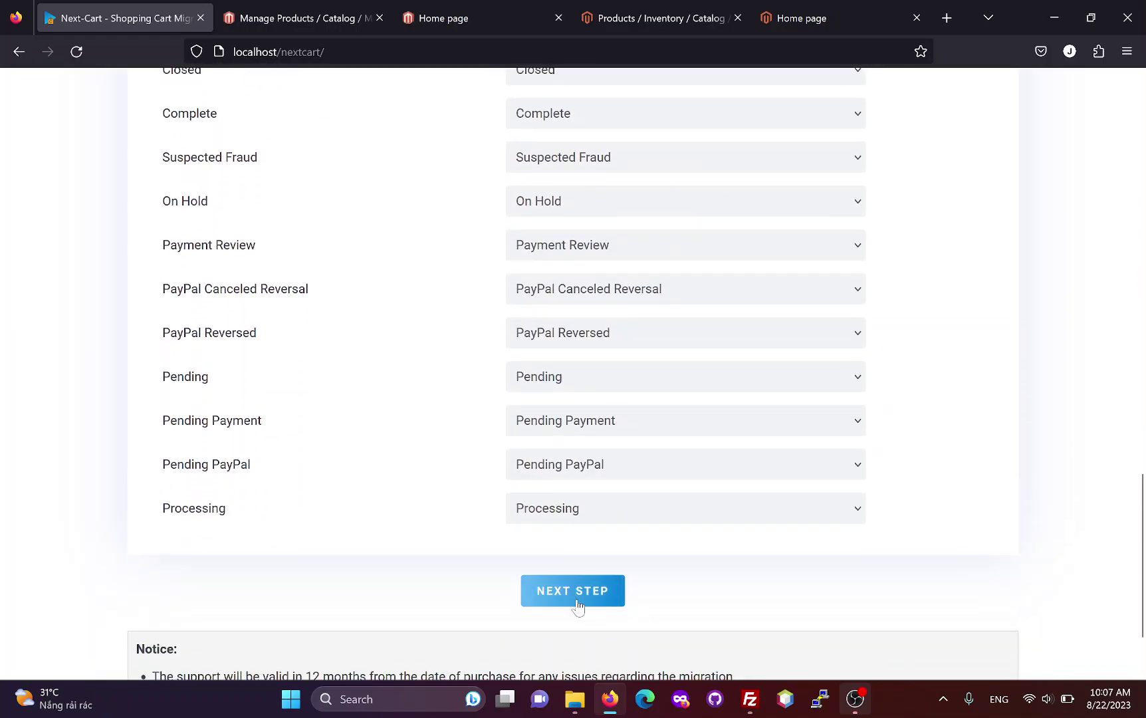
pyautogui.click(576, 601)
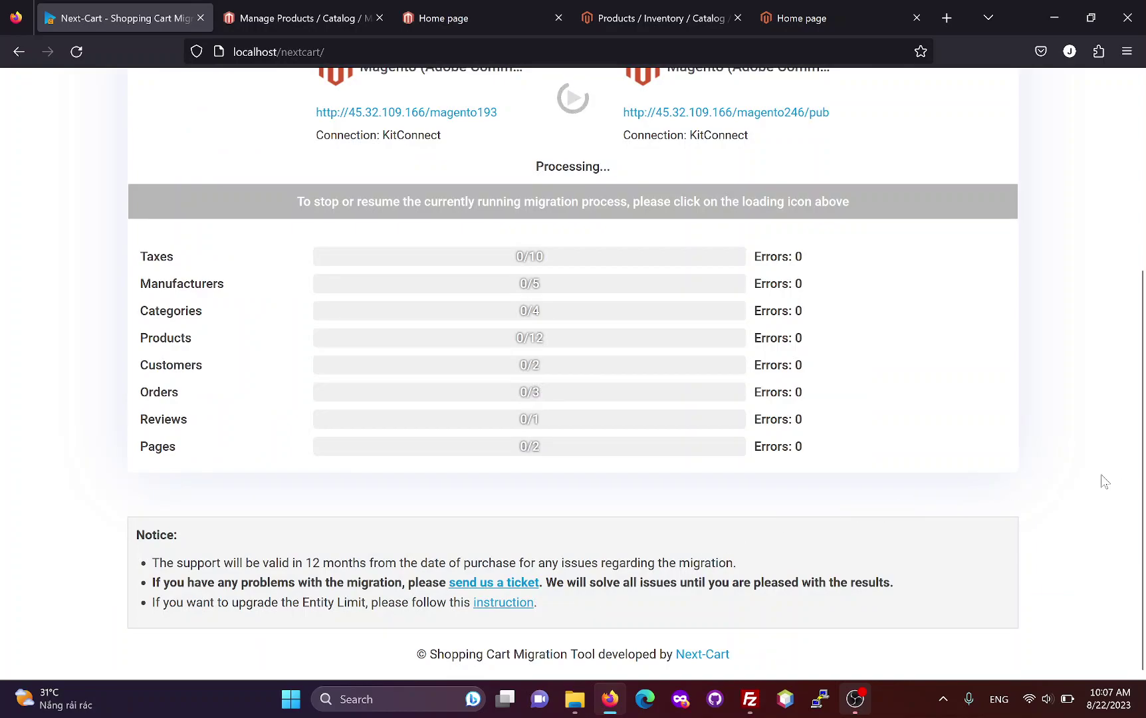
pyautogui.moveTo(1143, 472); pyautogui.dragTo(1143, 316)
pyautogui.scroll(-1, 1103, 345)
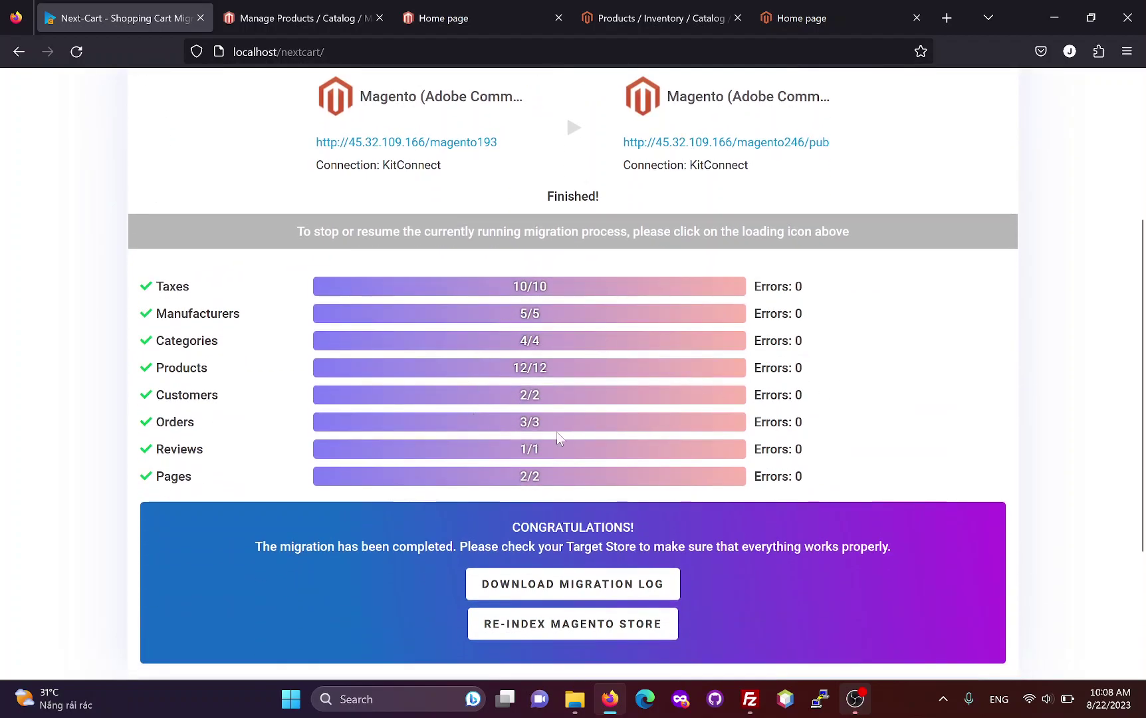
# Step: Reload the product list in the target store's Magento admin and look through the migrated products
pyautogui.click(605, 18)
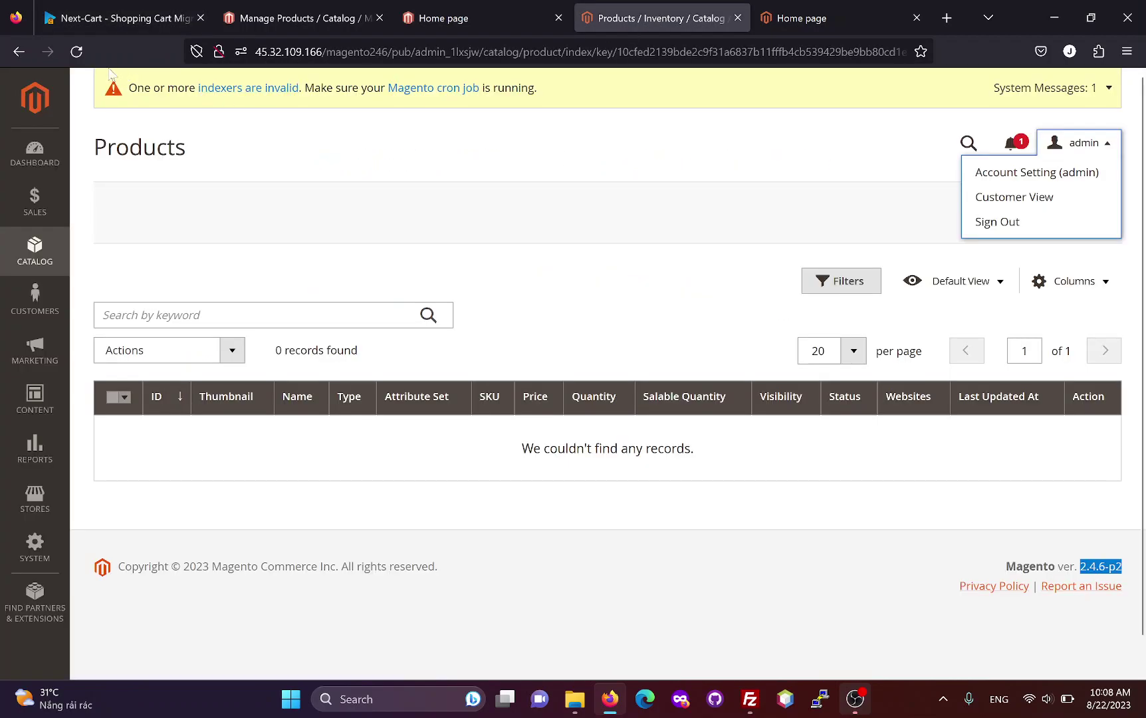
pyautogui.click(77, 52)
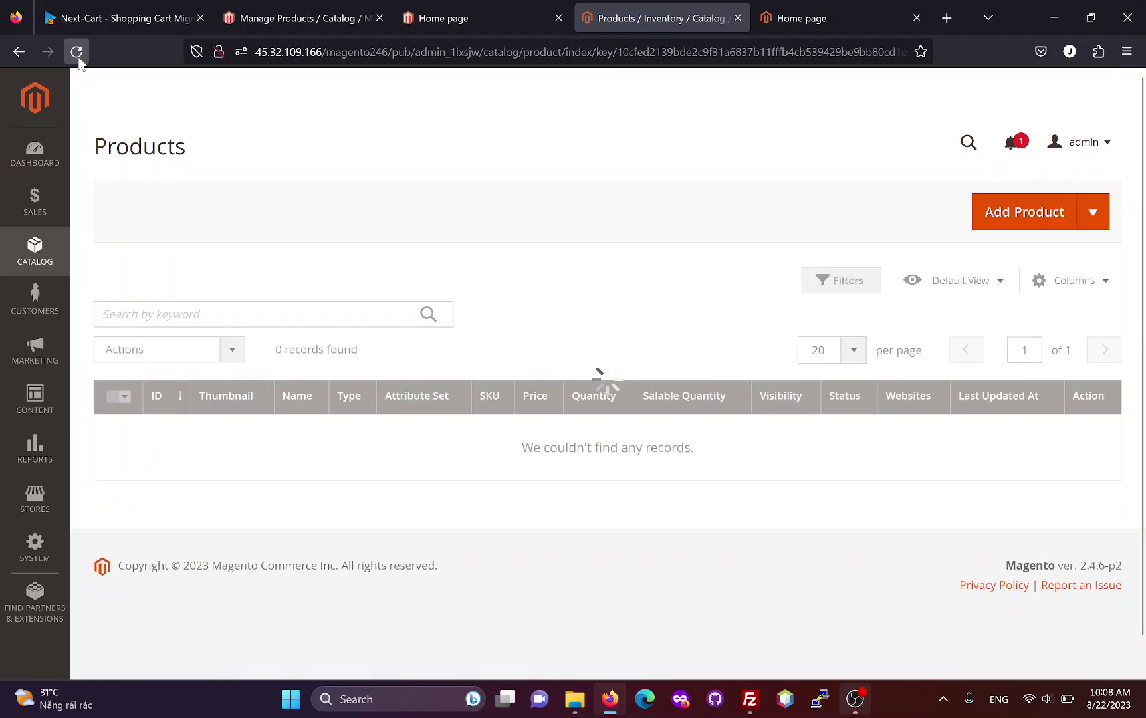
pyautogui.scroll(-3, 398, 279)
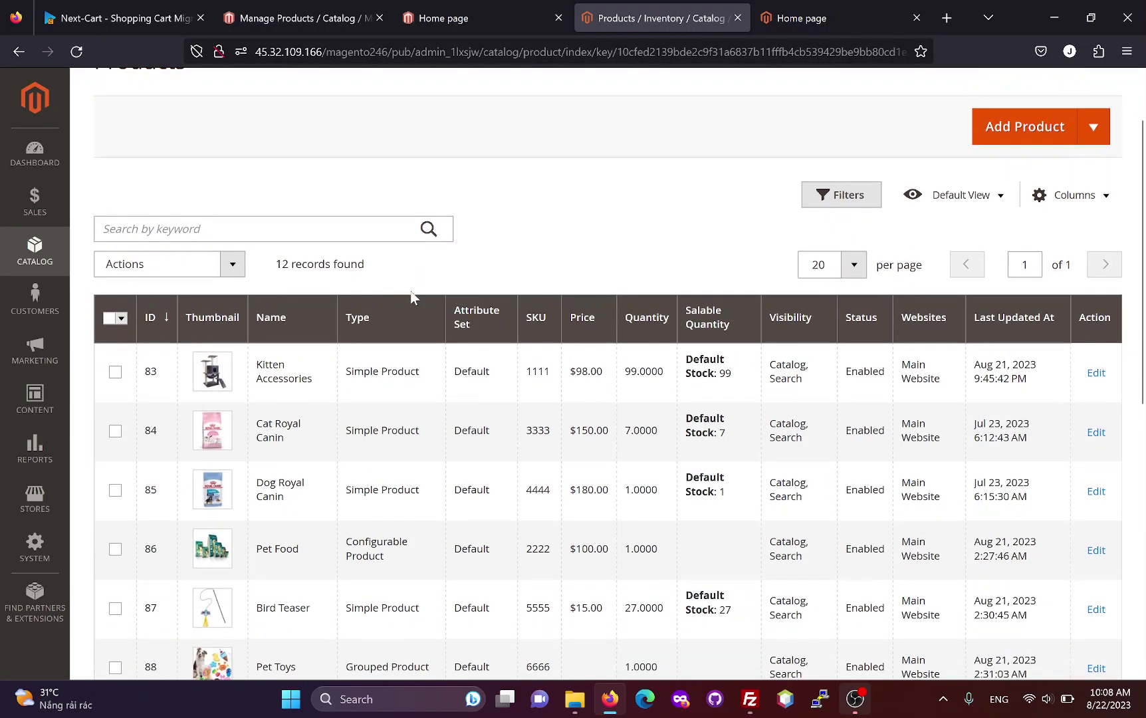
pyautogui.scroll(-4, 393, 431)
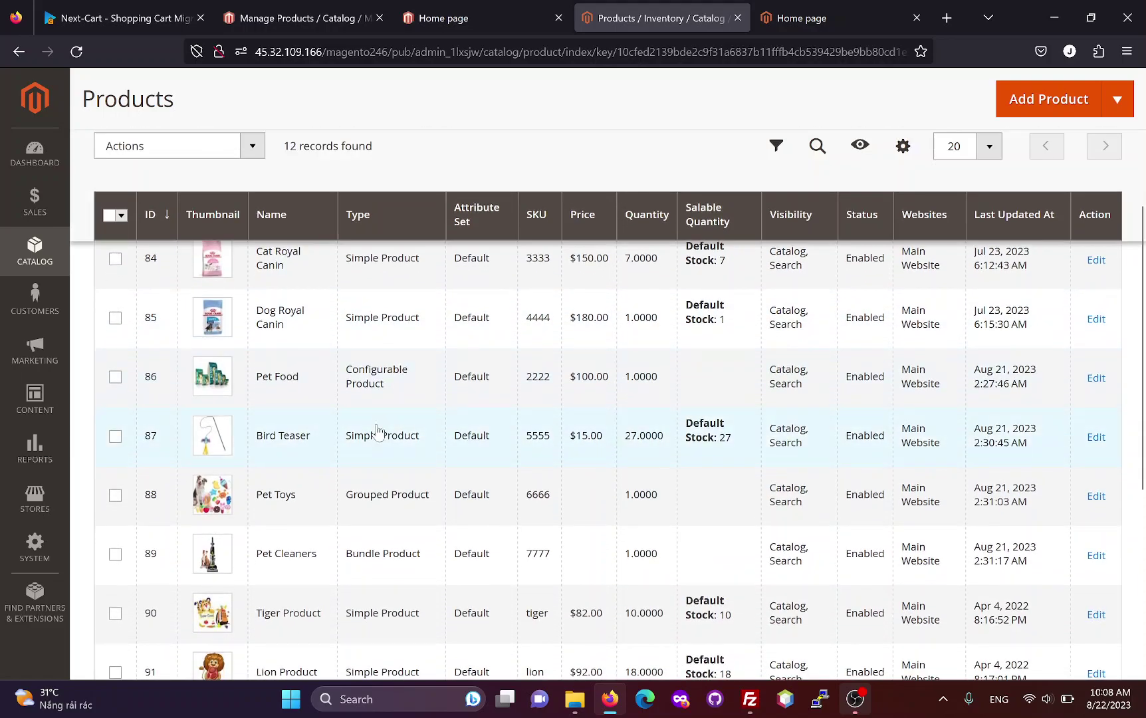
pyautogui.scroll(-2, 385, 611)
pyautogui.scroll(8, 381, 588)
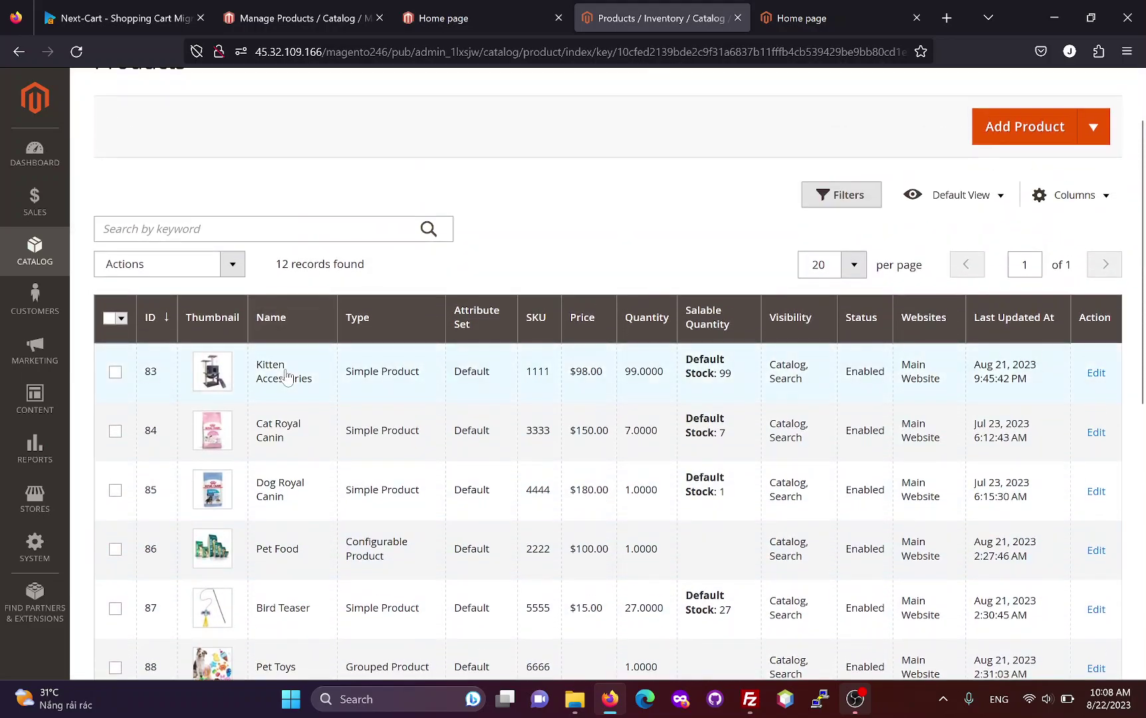
# Step: Open the Kitten Accessories product and check its migrated general fields, from price and stock to categories, manufacturer, year and dimensions
pyautogui.click(286, 376)
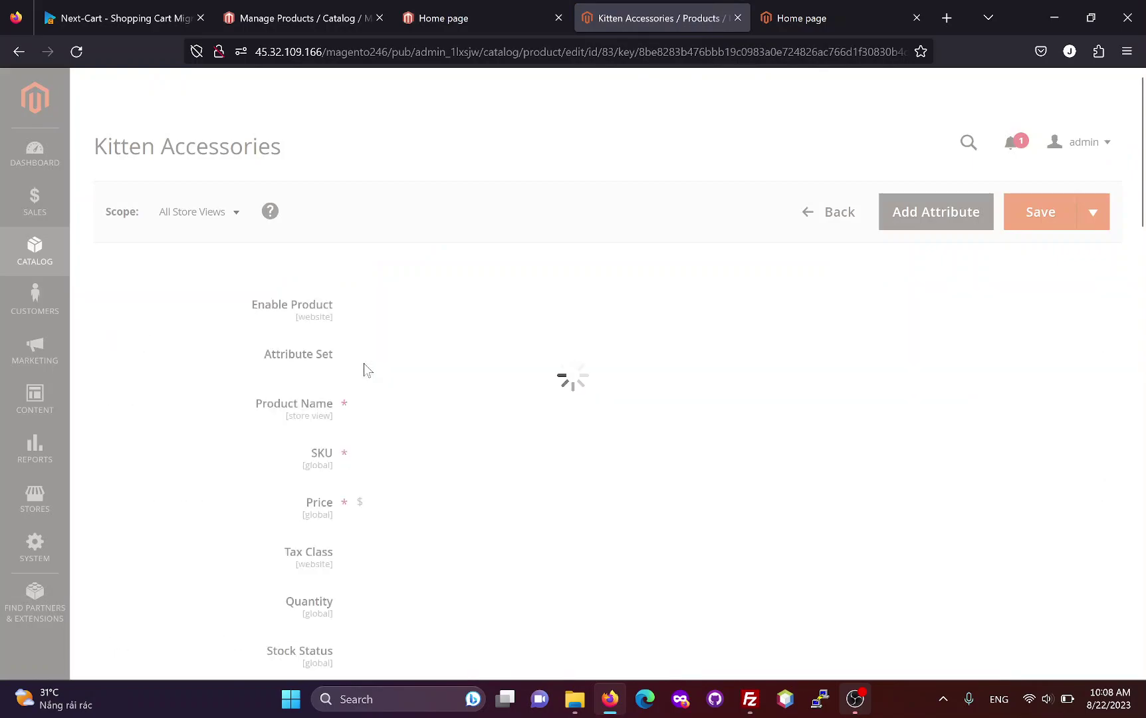
pyautogui.scroll(-2, 426, 372)
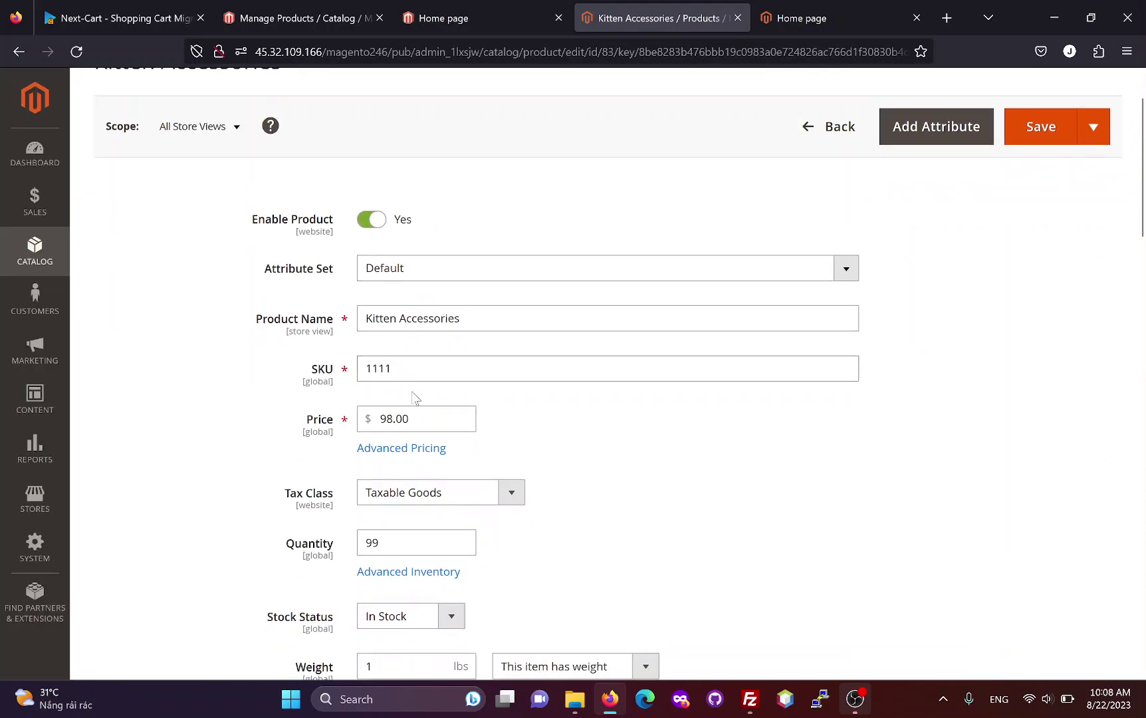
pyautogui.scroll(-5, 430, 420)
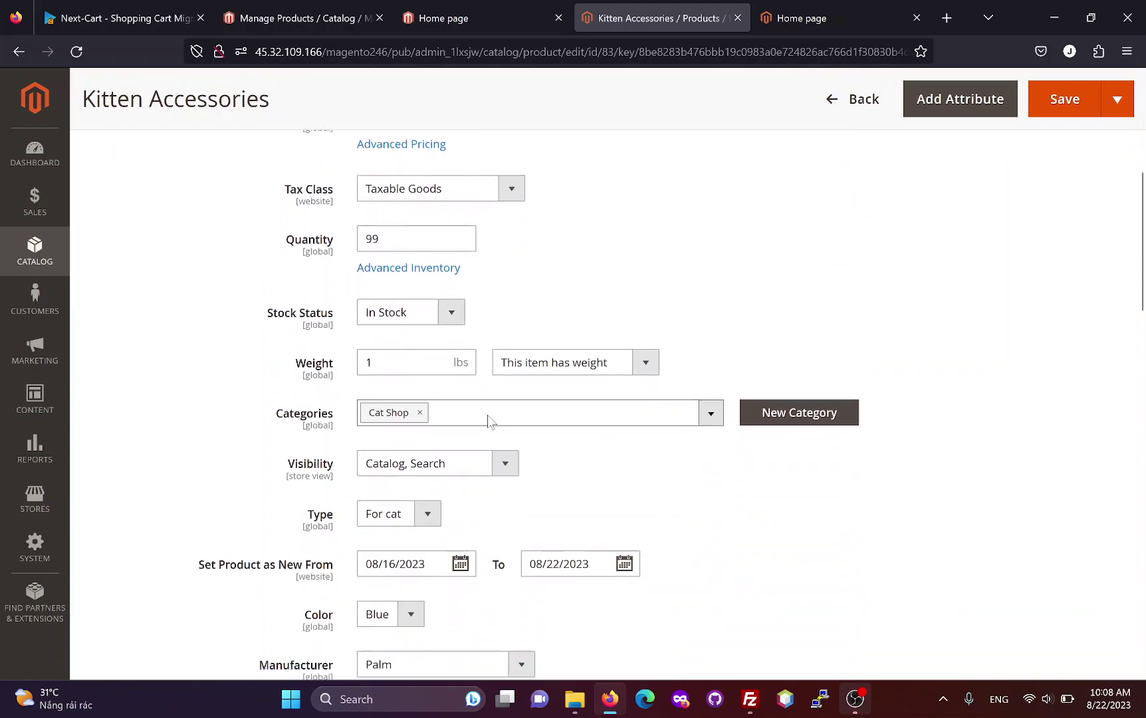
pyautogui.scroll(-1, 419, 426)
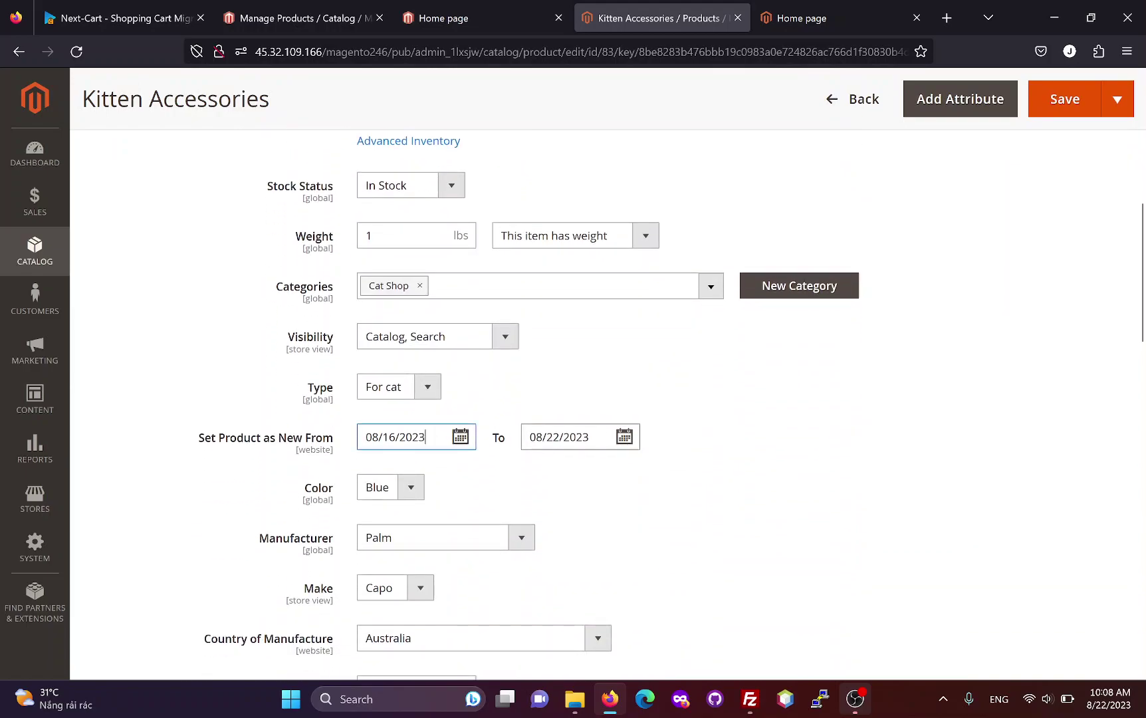
pyautogui.click(565, 436)
pyautogui.scroll(-3, 497, 439)
pyautogui.scroll(-4, 420, 369)
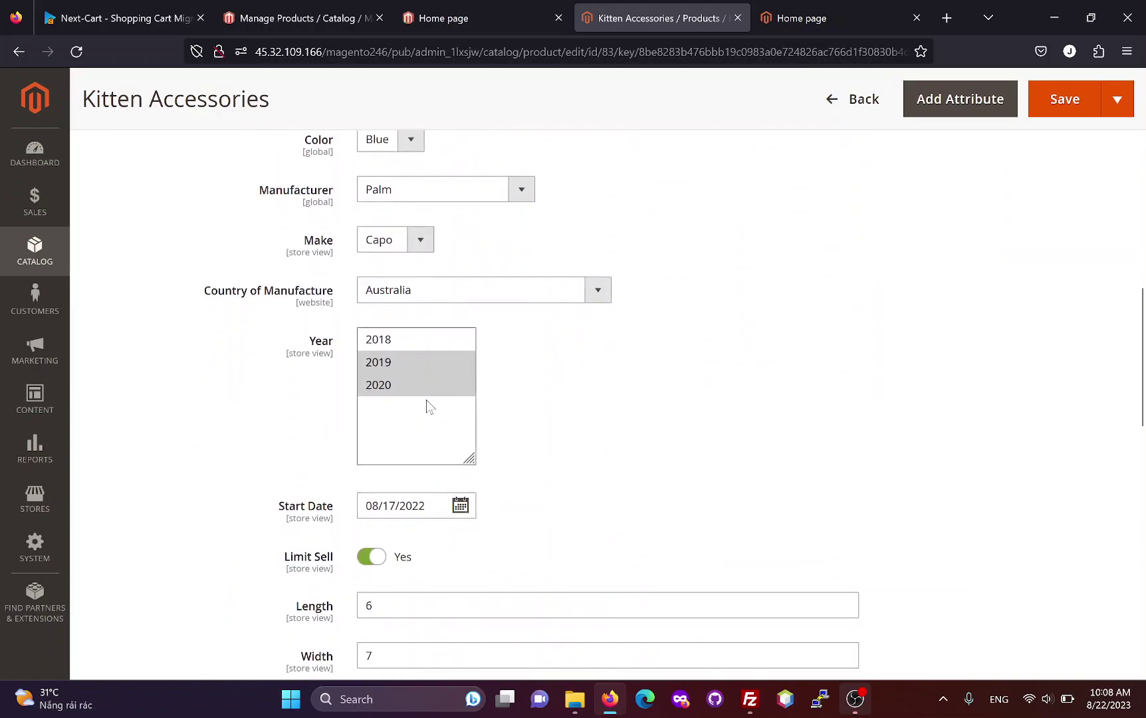
pyautogui.scroll(-2, 432, 437)
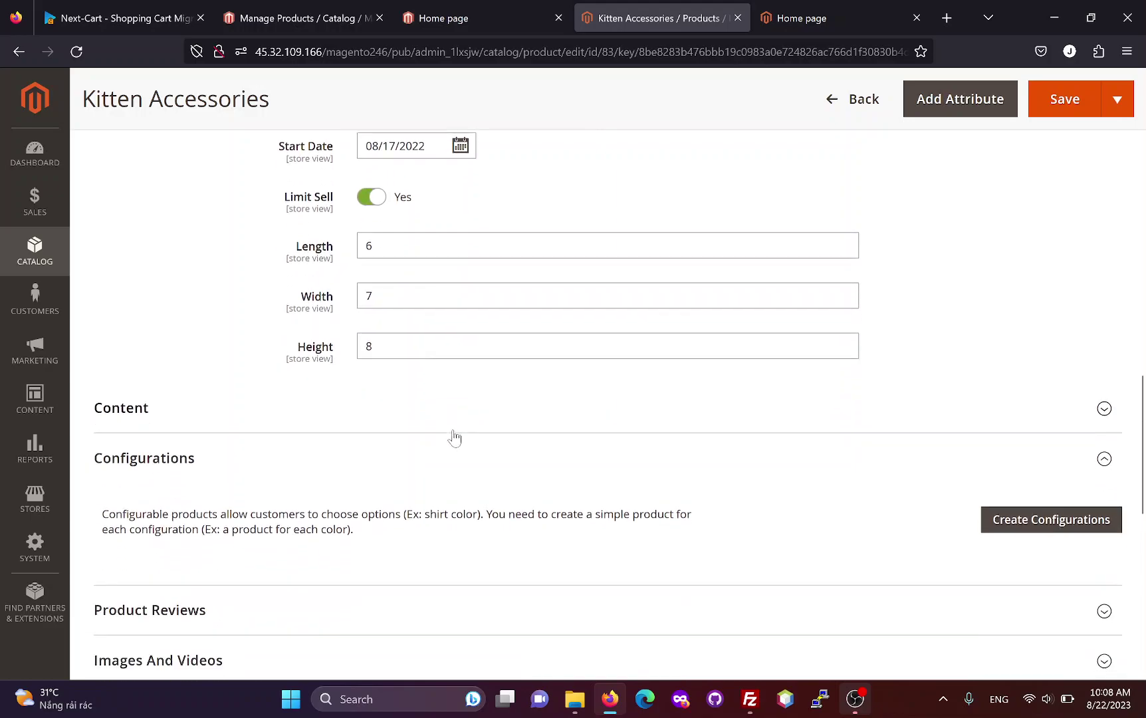
# Step: Expand the Content and Product Reviews sections of Kitten Accessories and check the migrated description and review
pyautogui.click(450, 358)
pyautogui.scroll(-1, 463, 409)
pyautogui.scroll(-7, 492, 399)
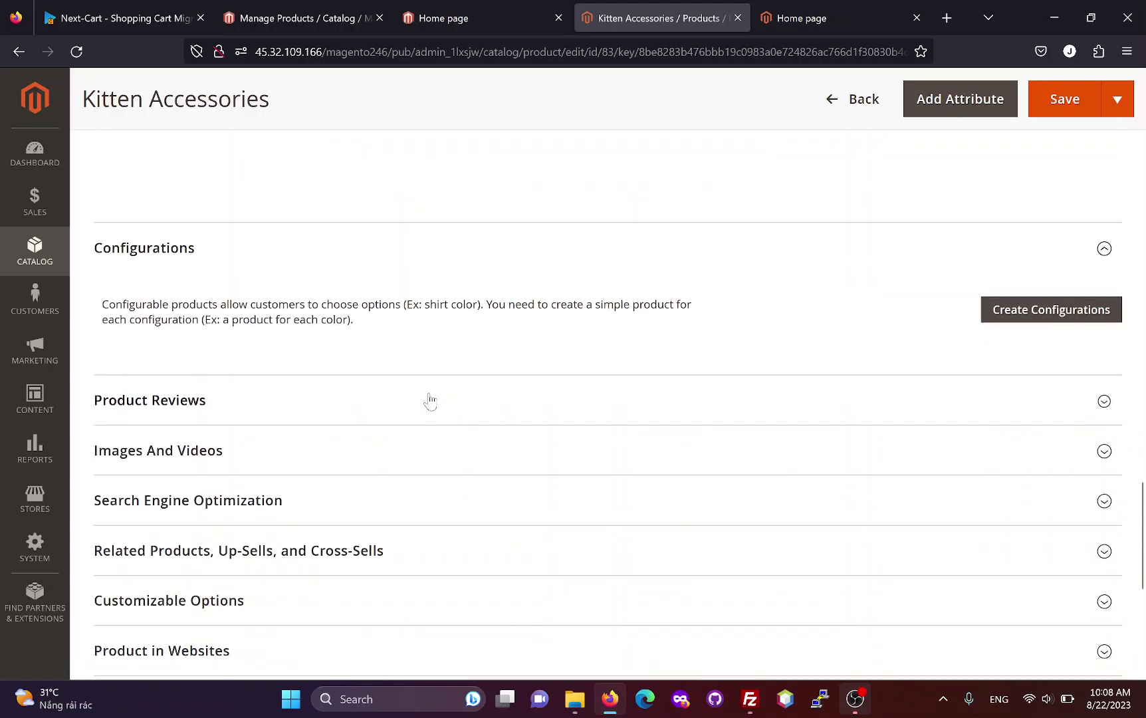
pyautogui.click(446, 400)
pyautogui.scroll(-2, 468, 400)
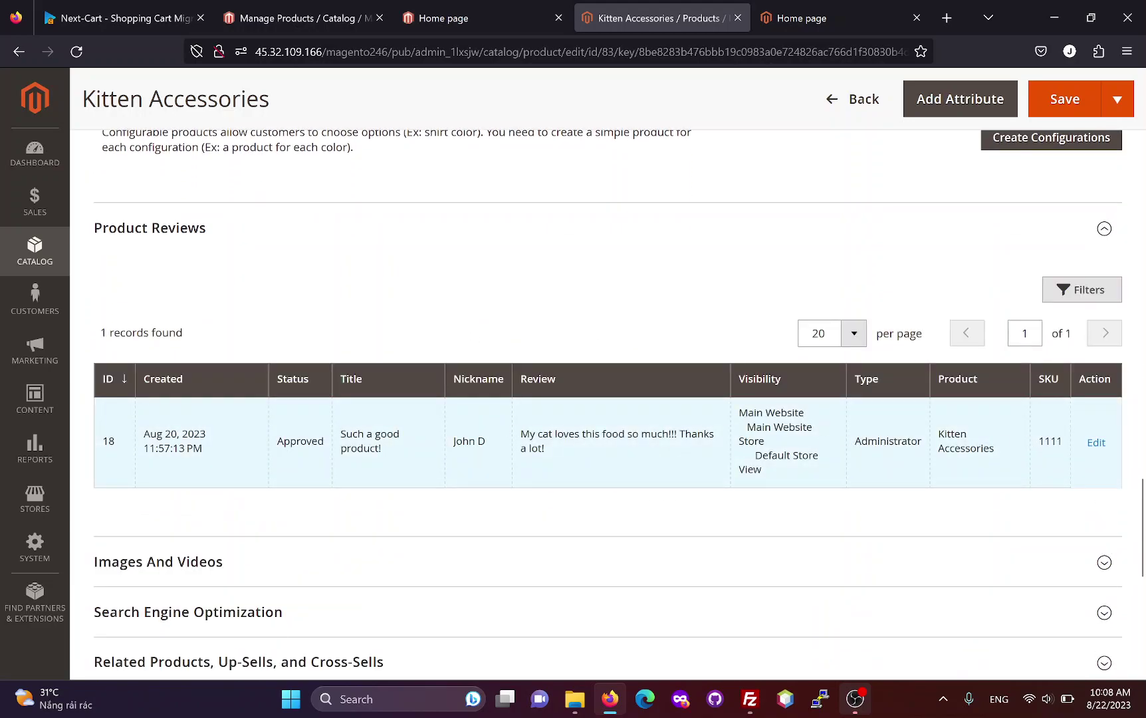
pyautogui.scroll(-1, 359, 432)
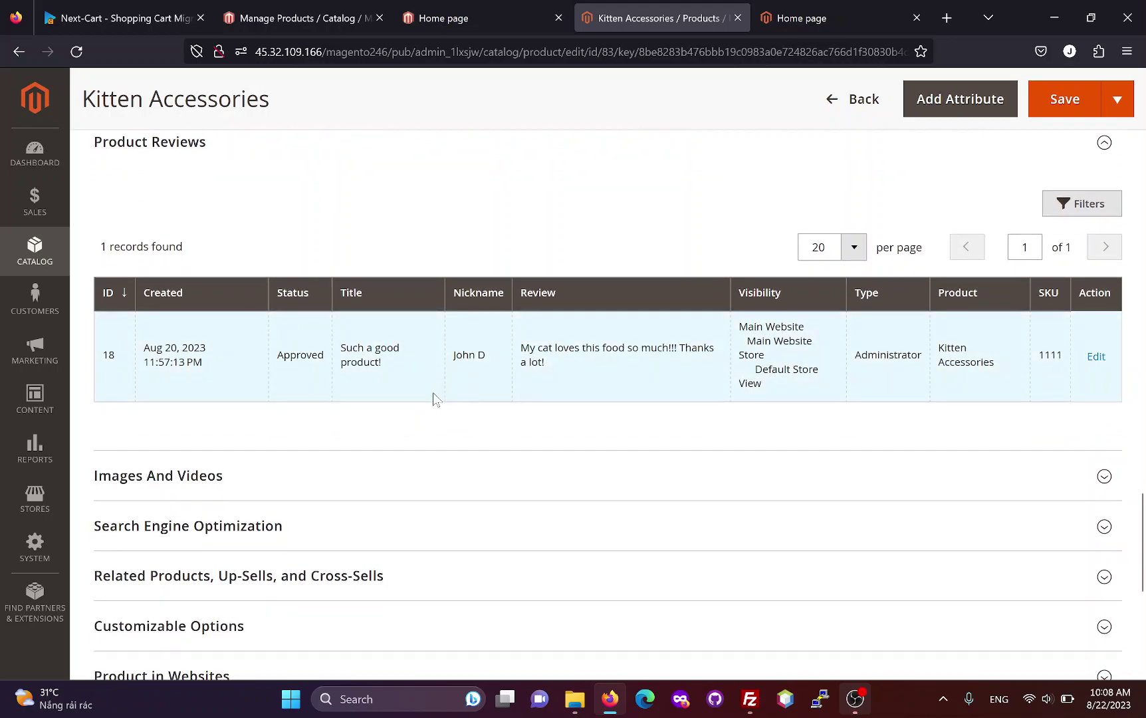
# Step: Expand Images And Videos and Search Engine Optimization, and check the product's image, URL key and meta data
pyautogui.scroll(-1, 340, 405)
pyautogui.click(287, 392)
pyautogui.scroll(-3, 290, 401)
pyautogui.click(295, 467)
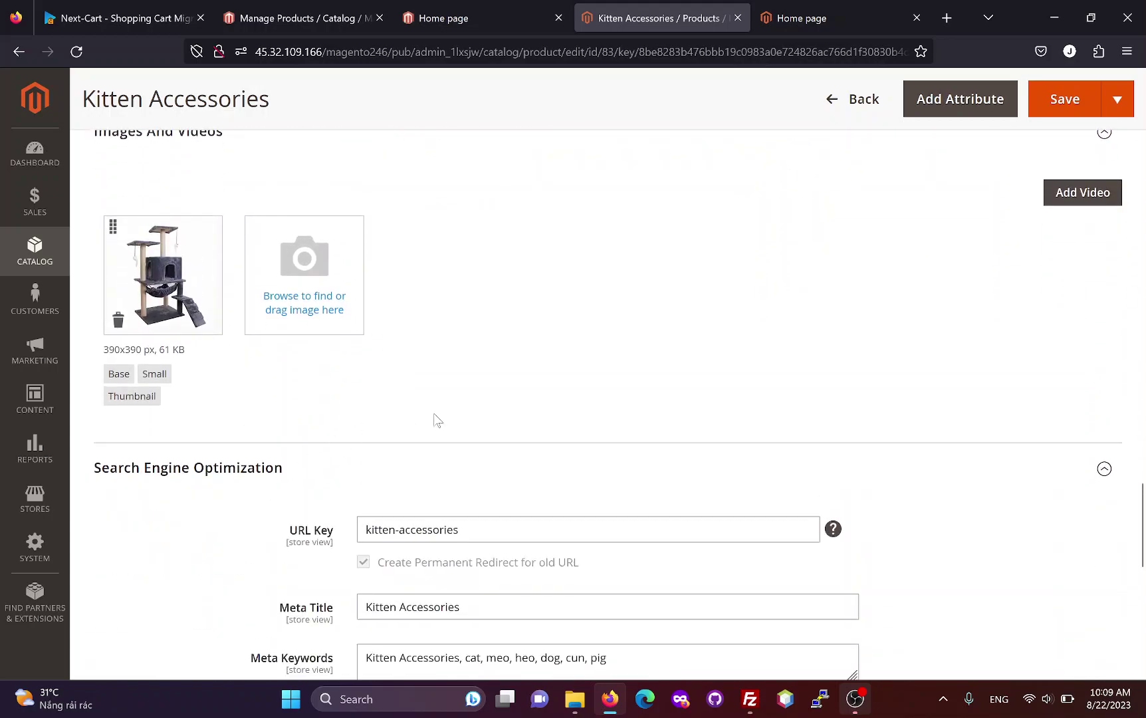
pyautogui.scroll(-4, 439, 419)
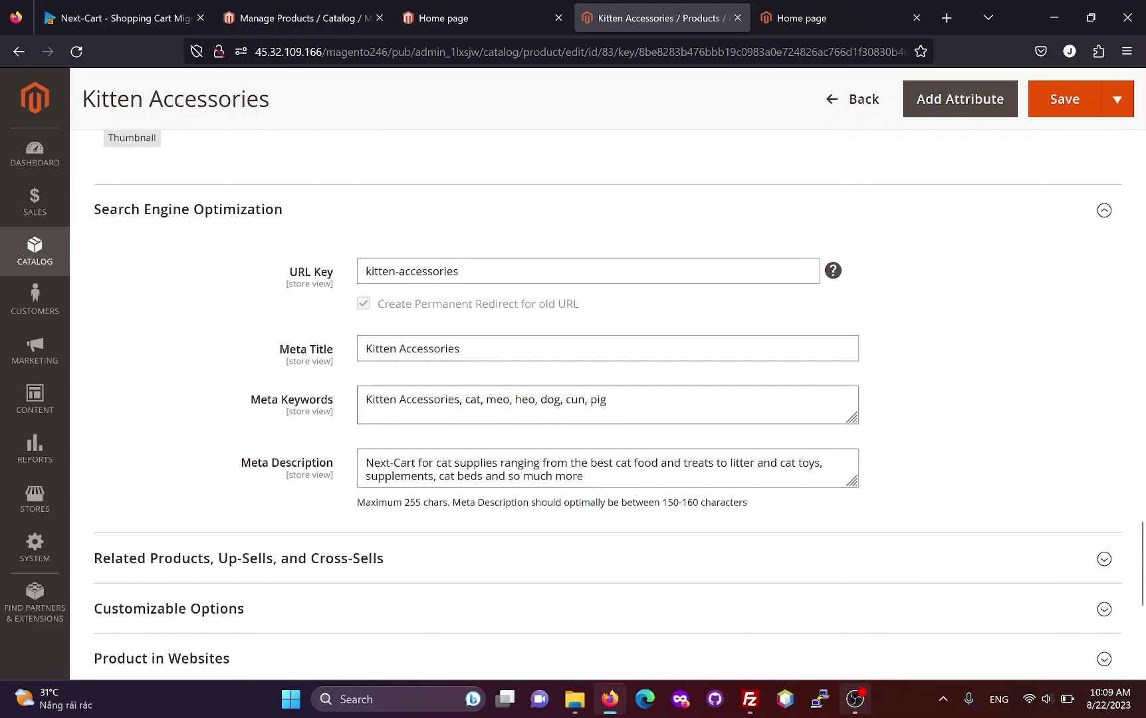
# Step: Expand Related Products, Up-Sells, and Cross-Sells and examine the products linked in each of the three lists
pyautogui.scroll(-1, 414, 486)
pyautogui.click(408, 483)
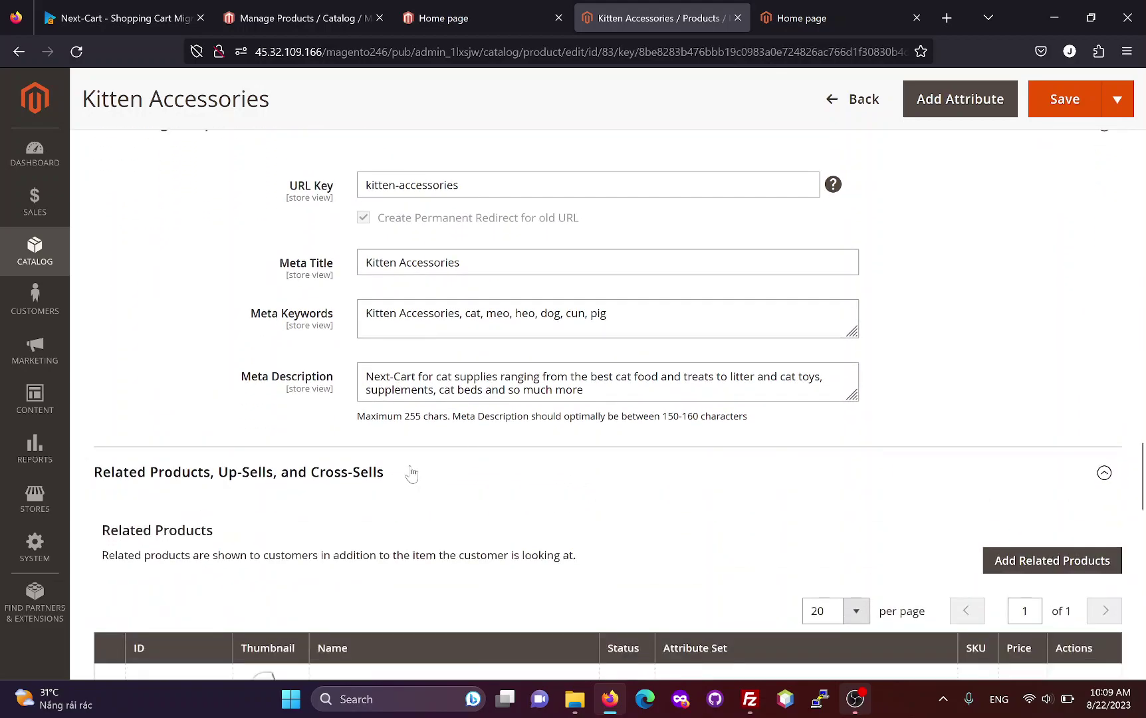
pyautogui.scroll(-4, 412, 471)
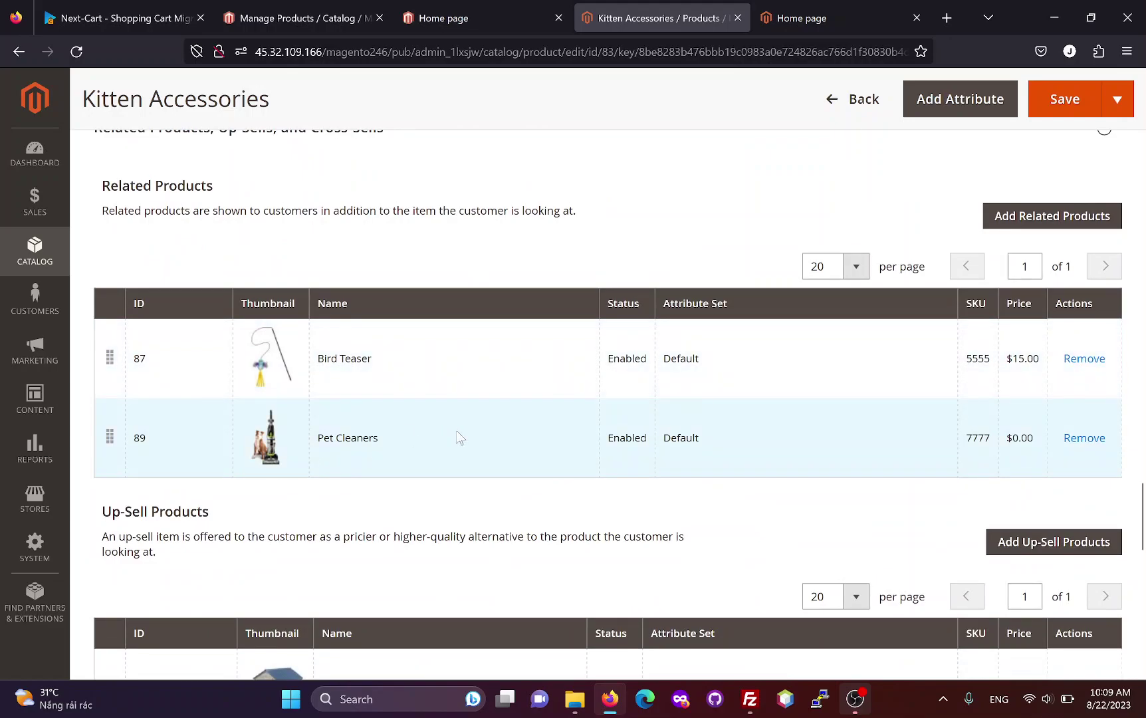
pyautogui.scroll(-6, 455, 436)
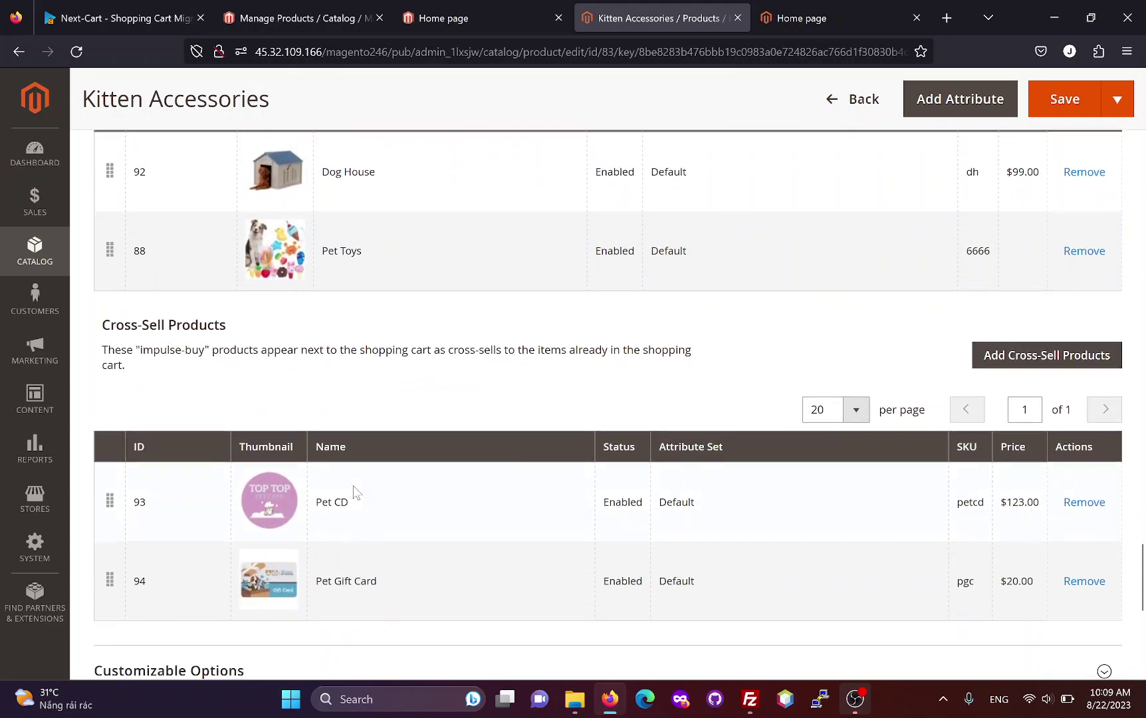
pyautogui.scroll(-3, 464, 502)
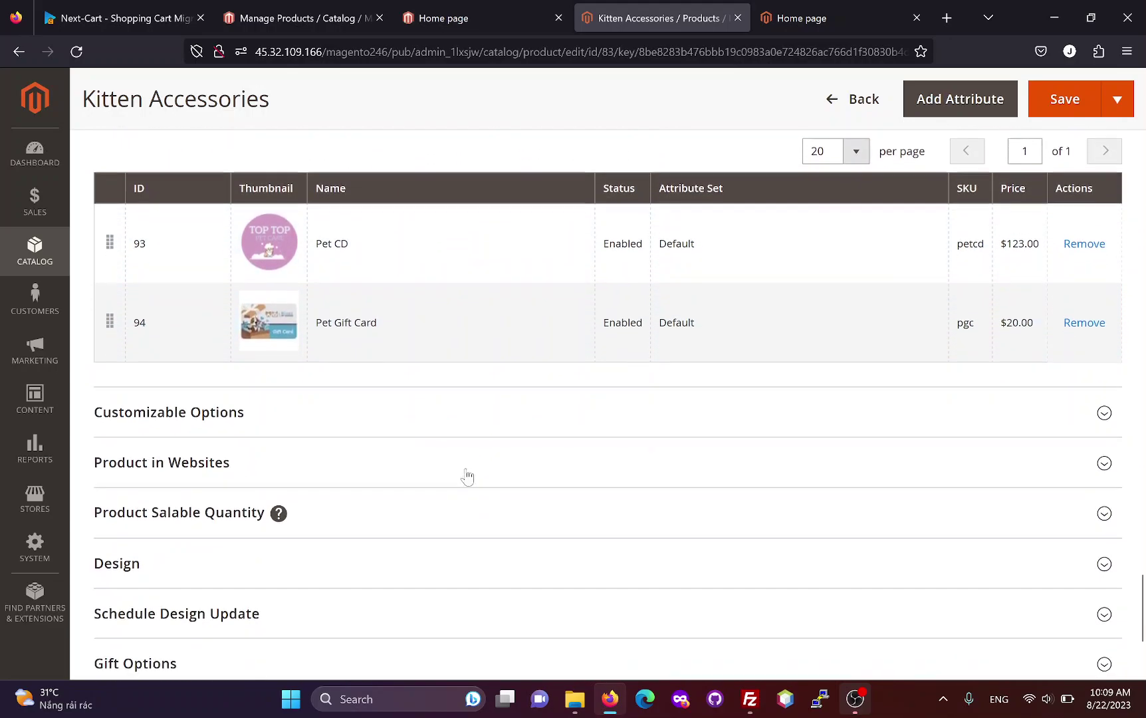
# Step: Expand Customizable Options and examine each migrated custom option's type, values and prices, from Area through Checkbox
pyautogui.click(271, 423)
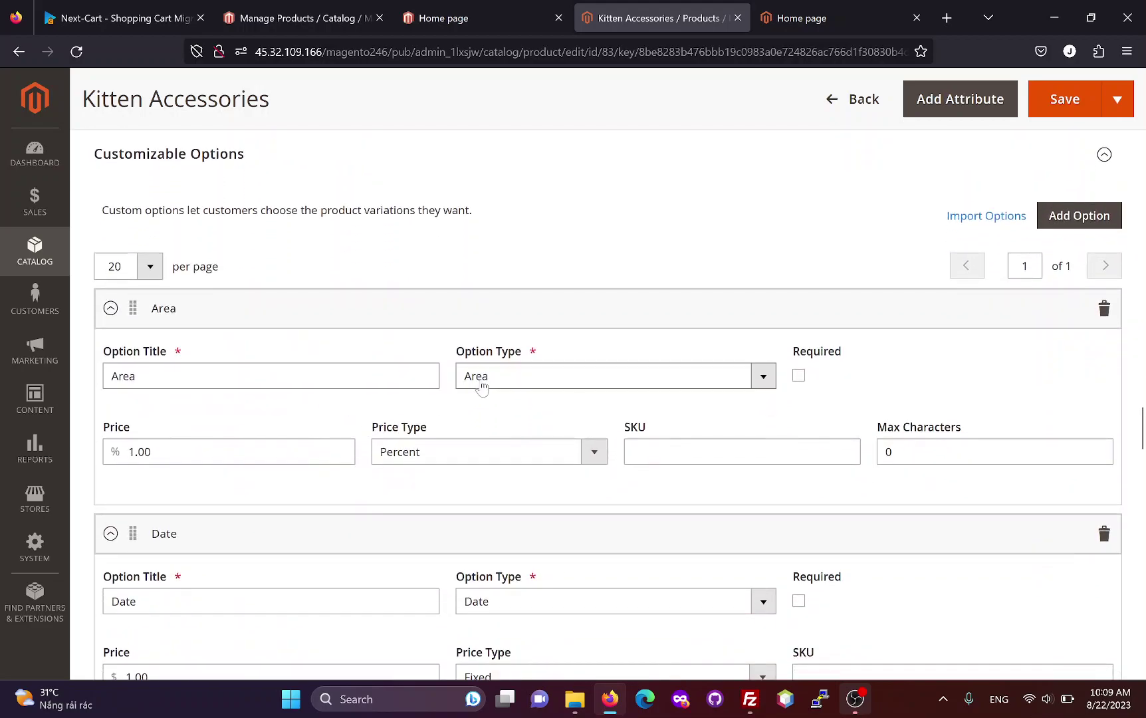
pyautogui.scroll(-5, 475, 389)
pyautogui.scroll(-5, 265, 357)
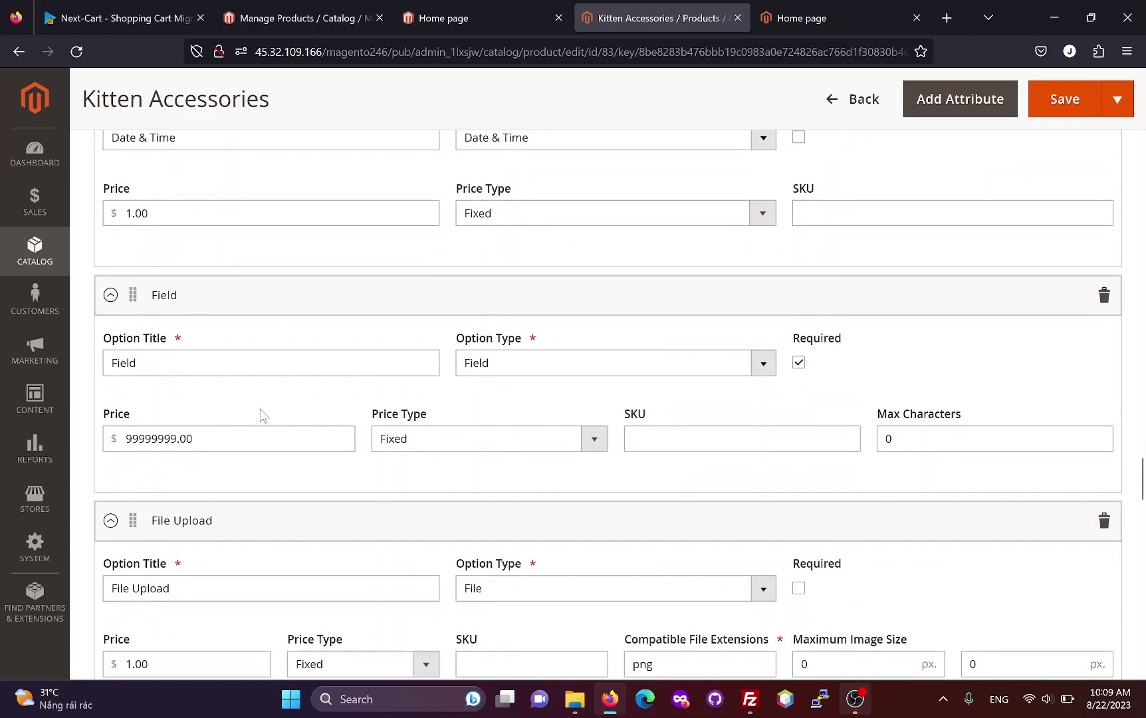
pyautogui.scroll(-3, 266, 432)
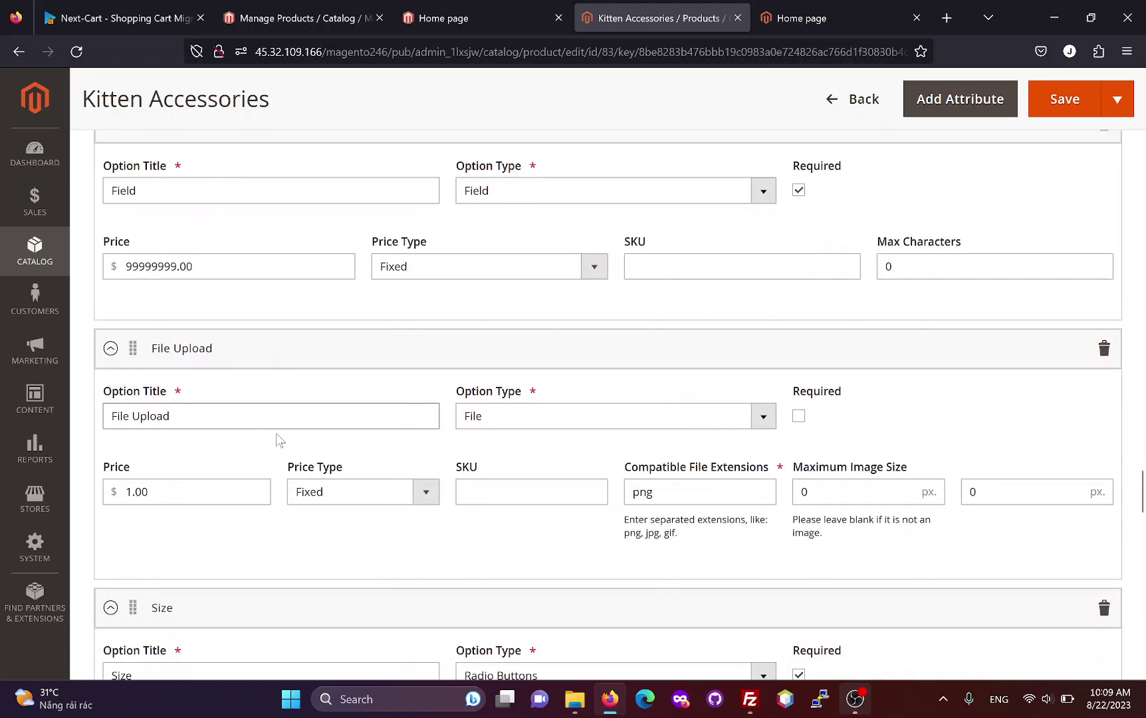
pyautogui.scroll(-6, 229, 463)
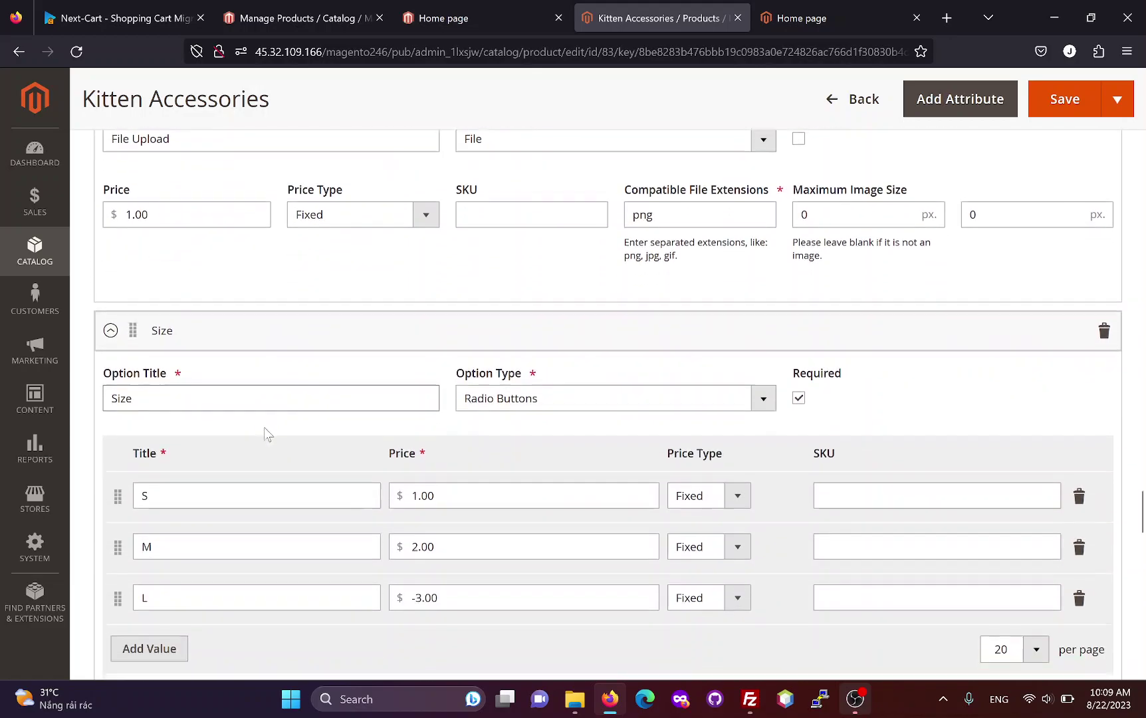
pyautogui.scroll(-5, 311, 407)
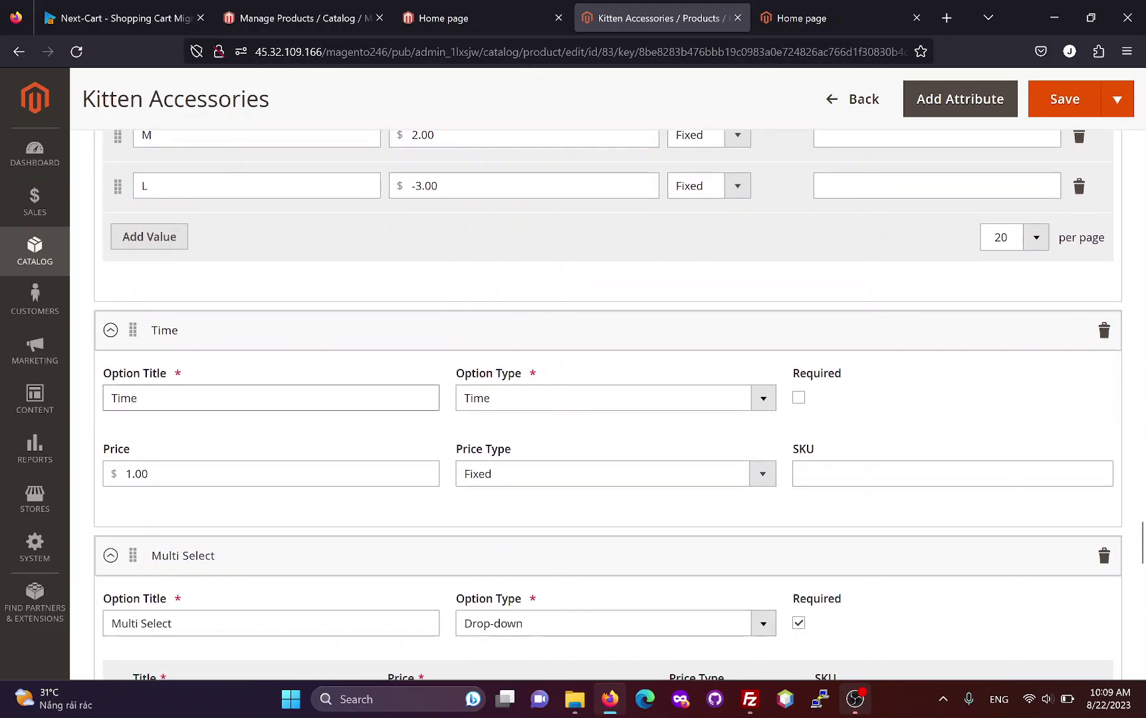
pyautogui.scroll(-7, 312, 408)
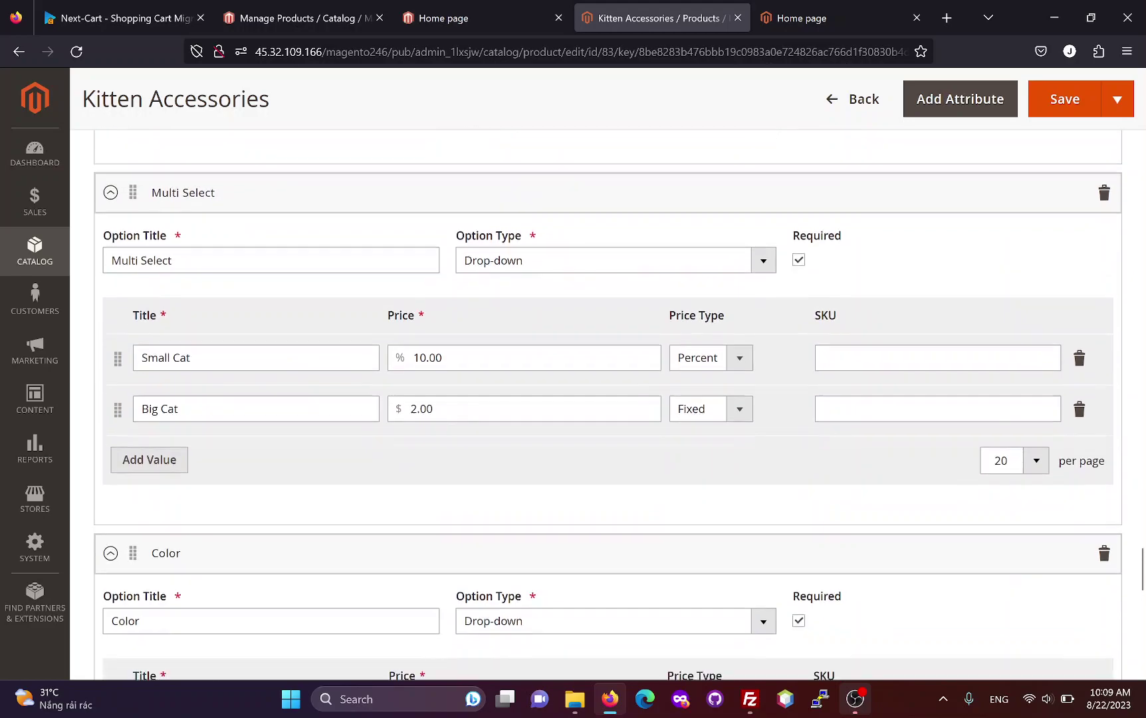
pyautogui.scroll(-8, 326, 429)
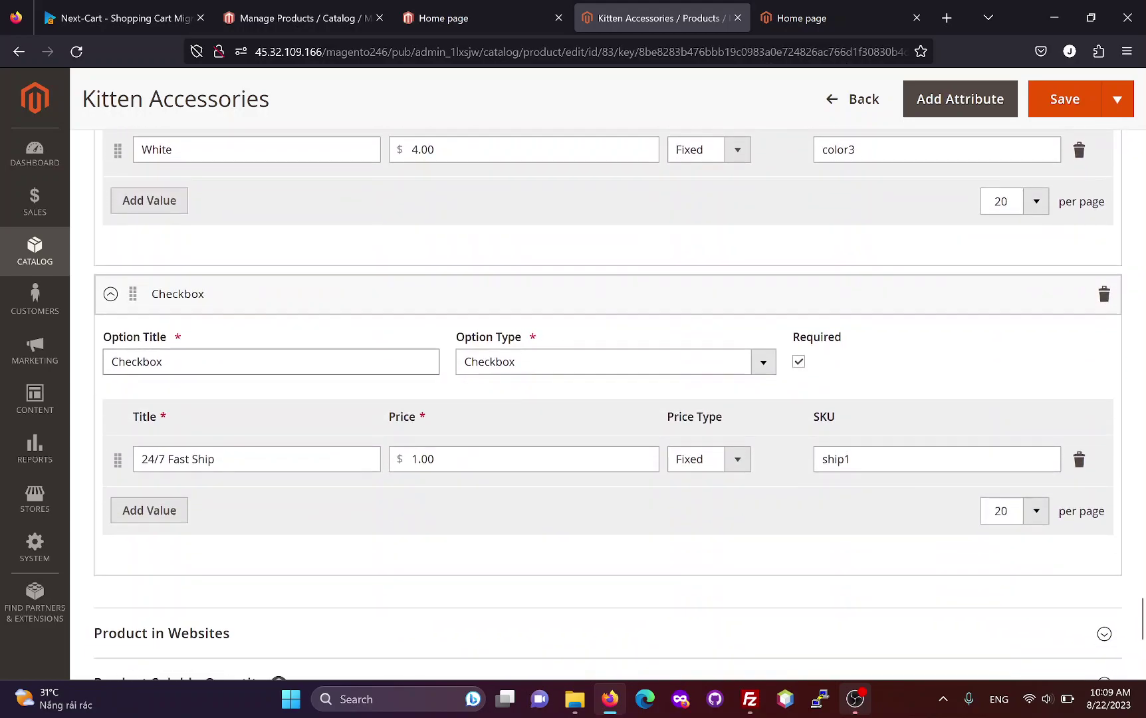
# Step: Check the product's website assignment and salable quantity, and return to the product list
pyautogui.scroll(-1, 319, 459)
pyautogui.click(297, 475)
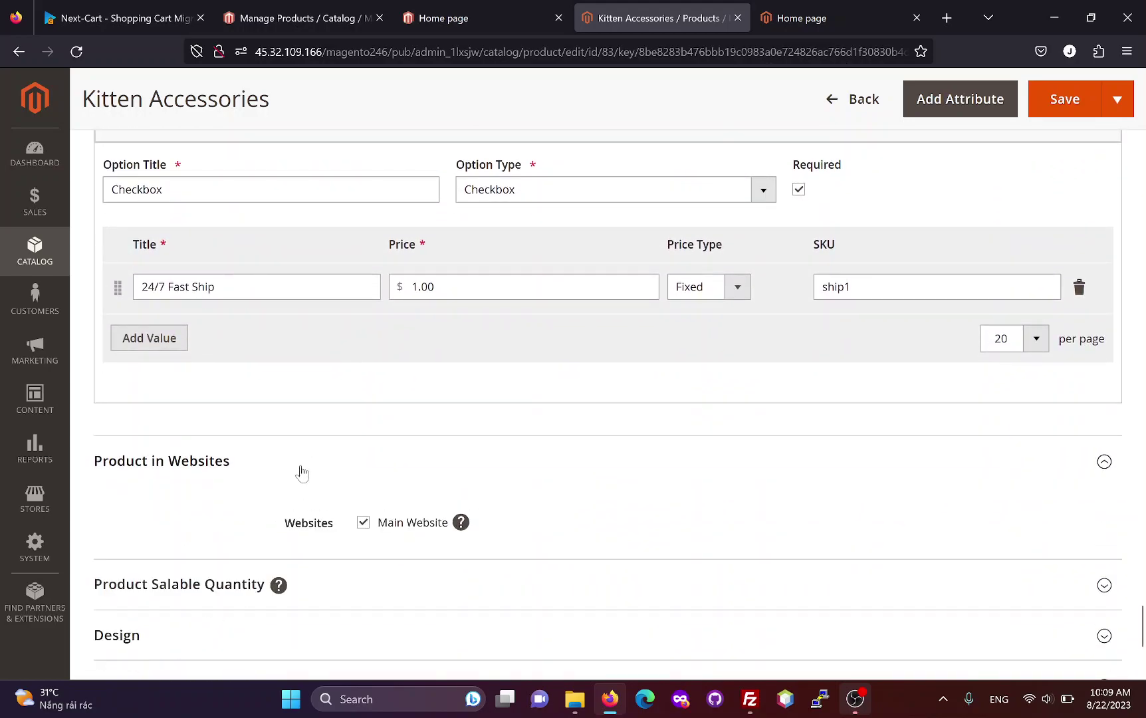
pyautogui.scroll(-3, 312, 472)
pyautogui.click(316, 420)
pyautogui.scroll(-1, 309, 431)
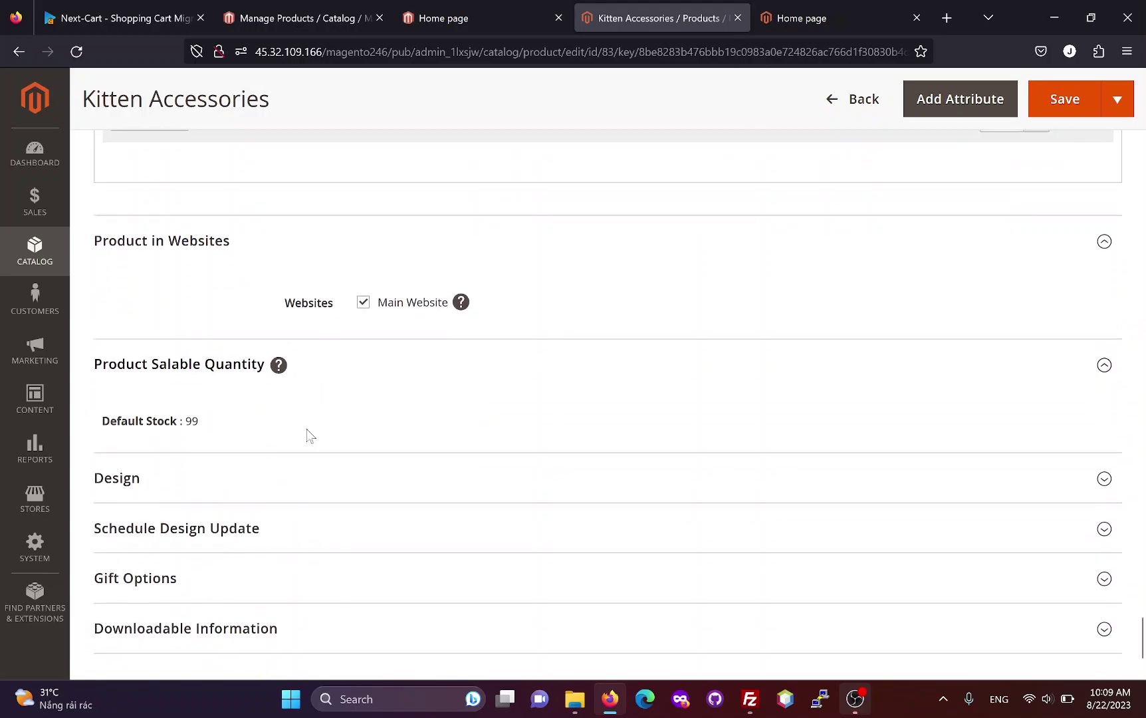
pyautogui.click(843, 109)
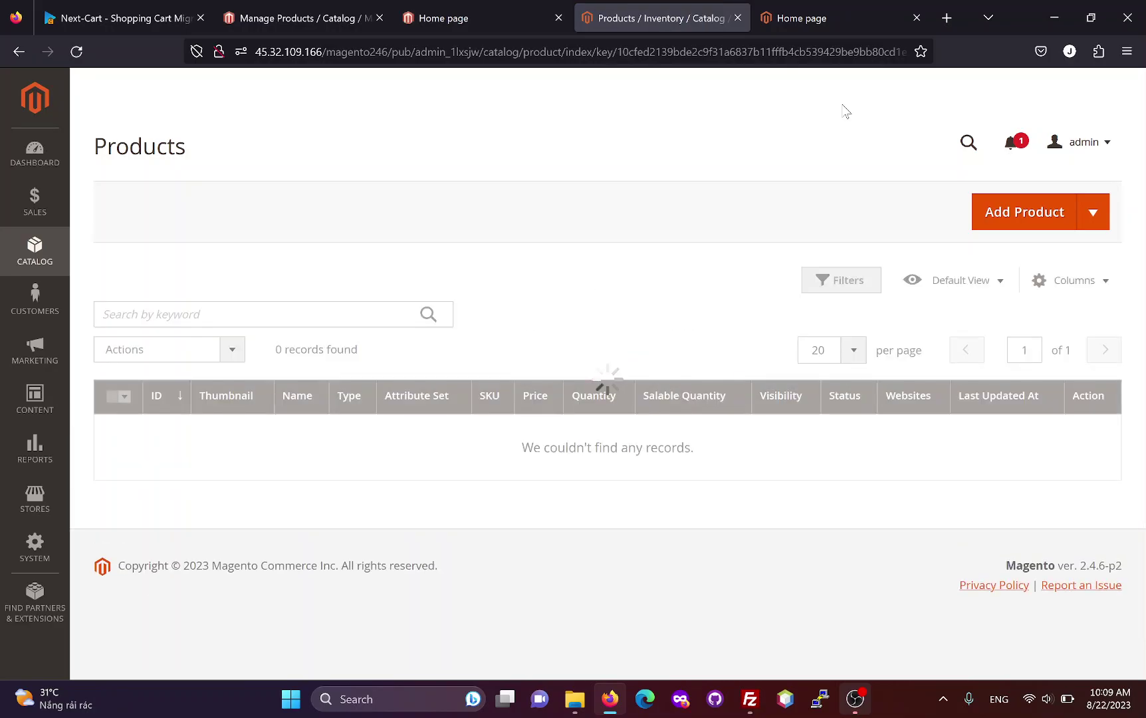
# Step: Open the configurable product Pet Food, examine its attributes and current variations, and return to the product list
pyautogui.scroll(-2, 465, 403)
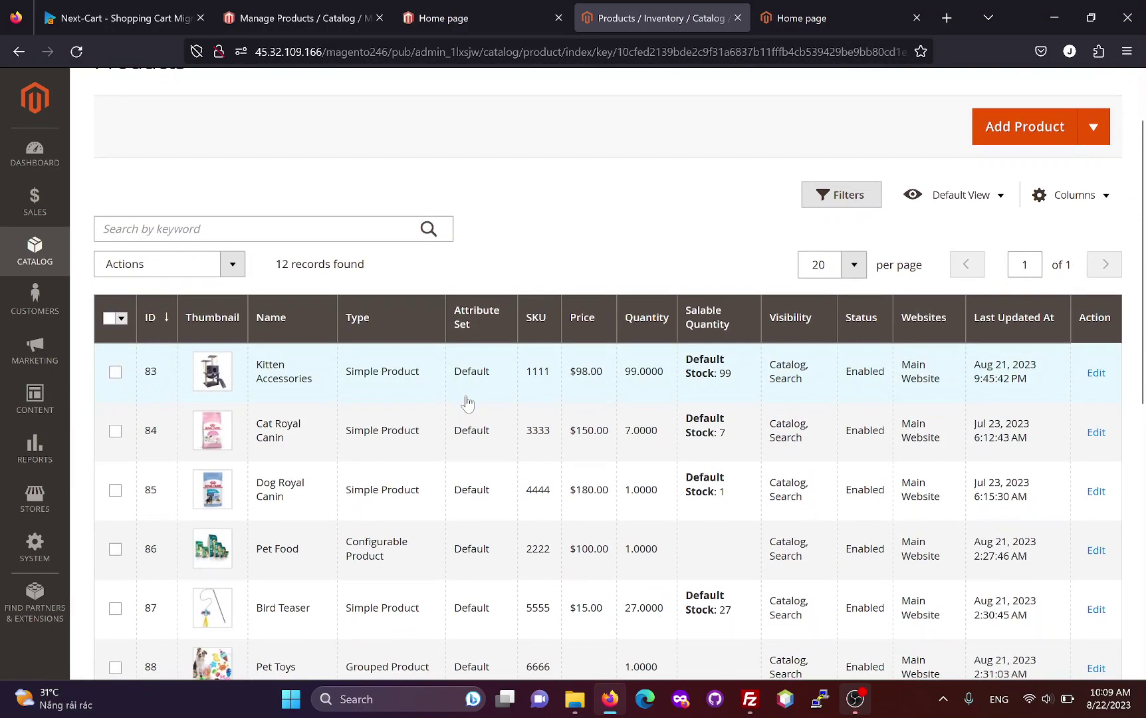
pyautogui.scroll(-2, 467, 403)
pyautogui.click(288, 472)
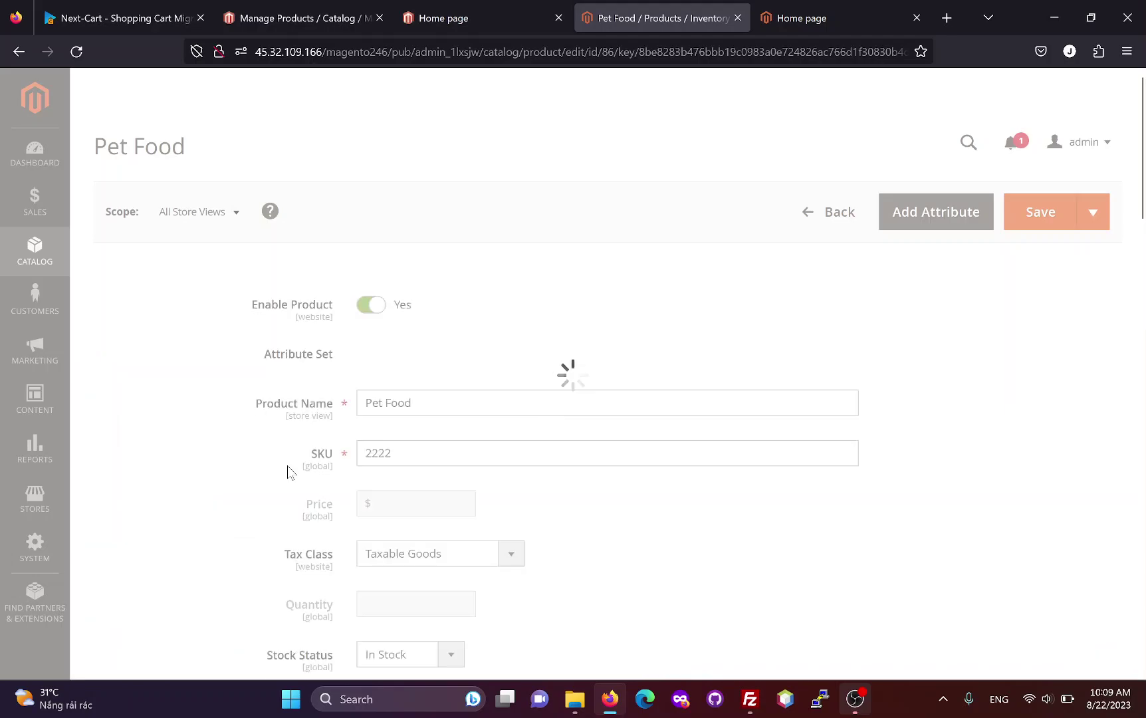
pyautogui.scroll(-2, 457, 382)
pyautogui.scroll(-10, 457, 382)
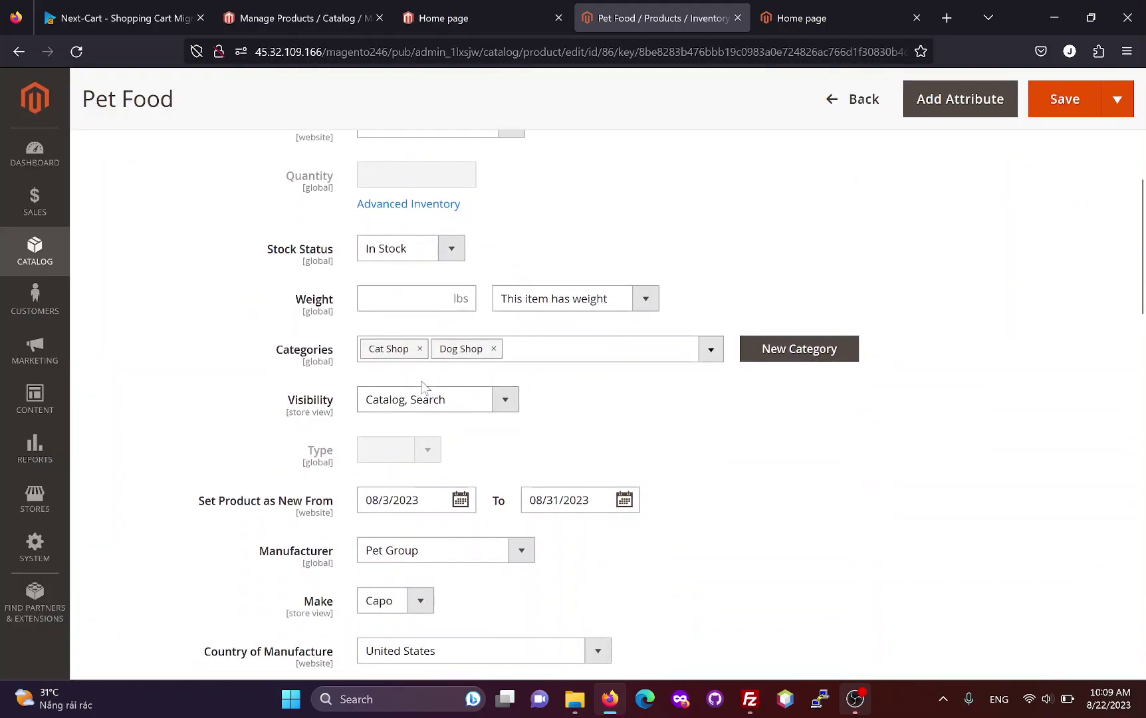
pyautogui.scroll(-9, 495, 354)
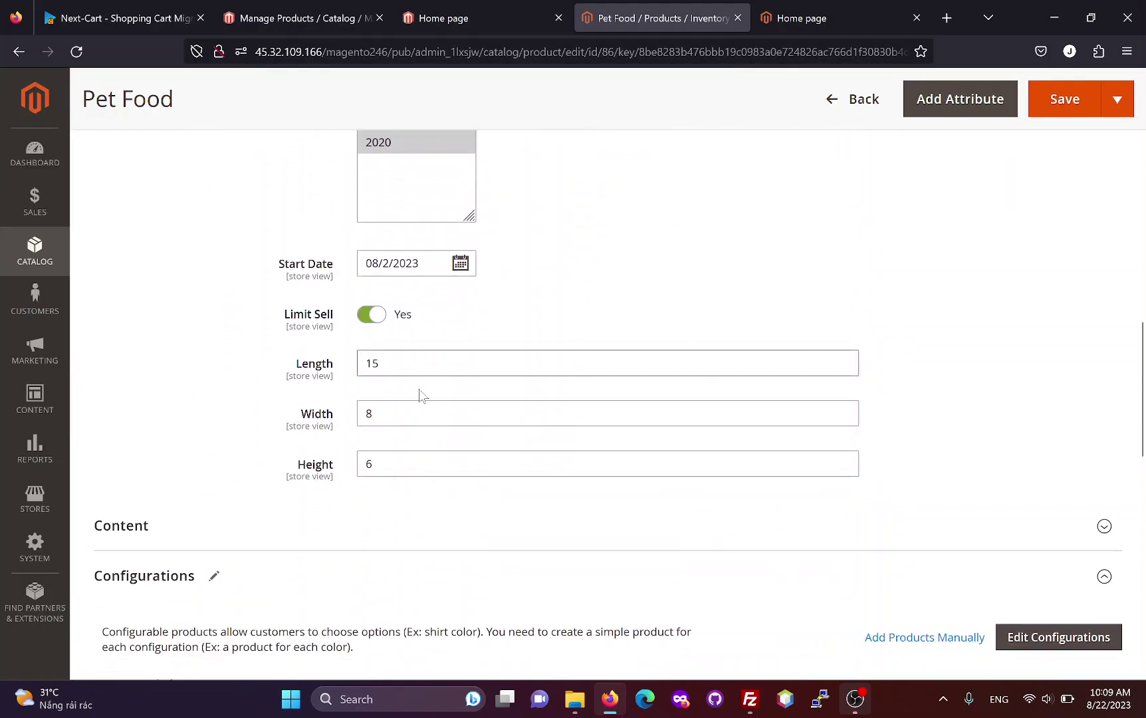
pyautogui.scroll(-2, 449, 415)
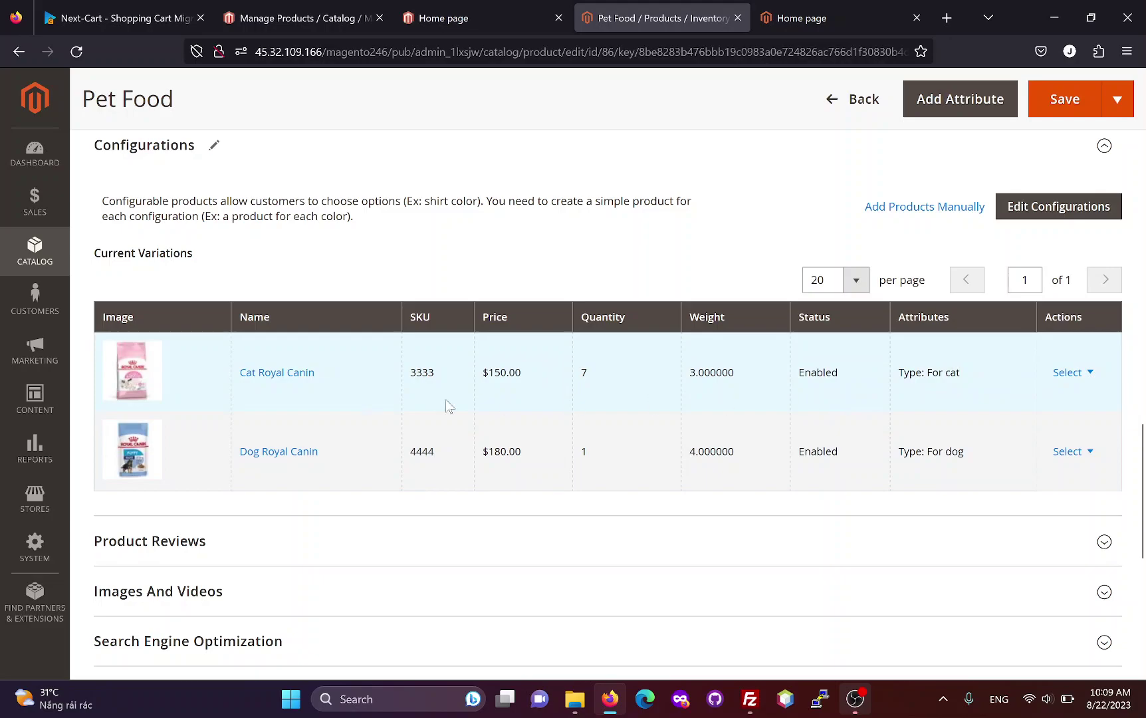
pyautogui.scroll(4, 243, 307)
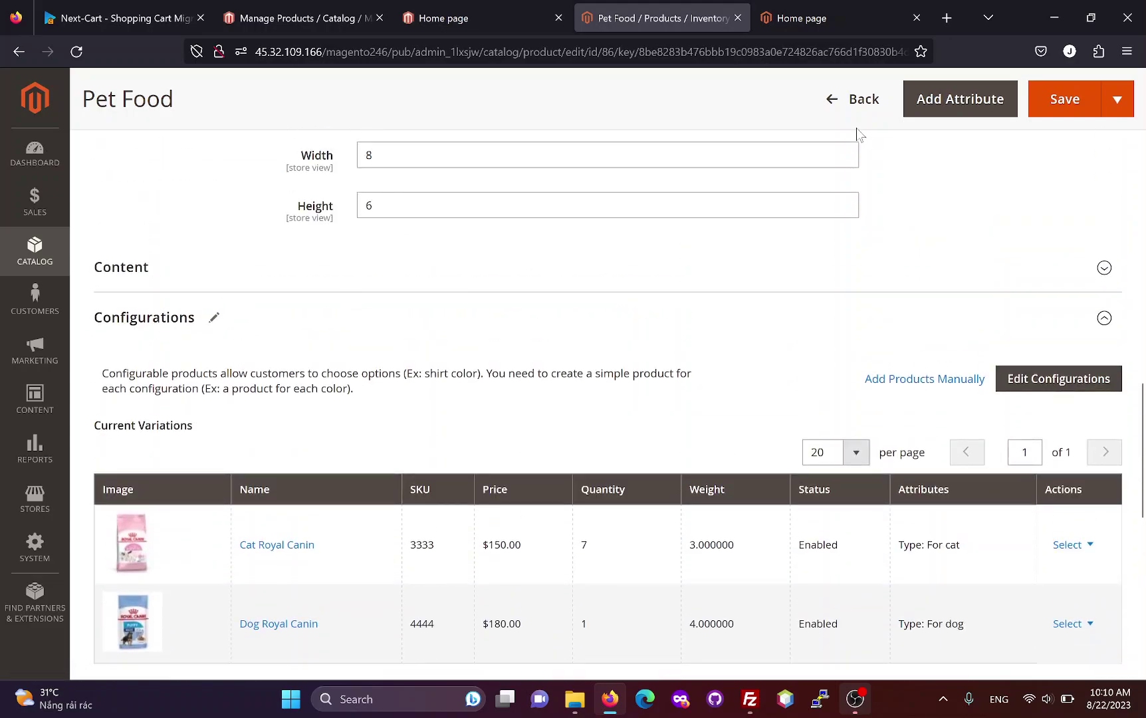
pyautogui.click(830, 113)
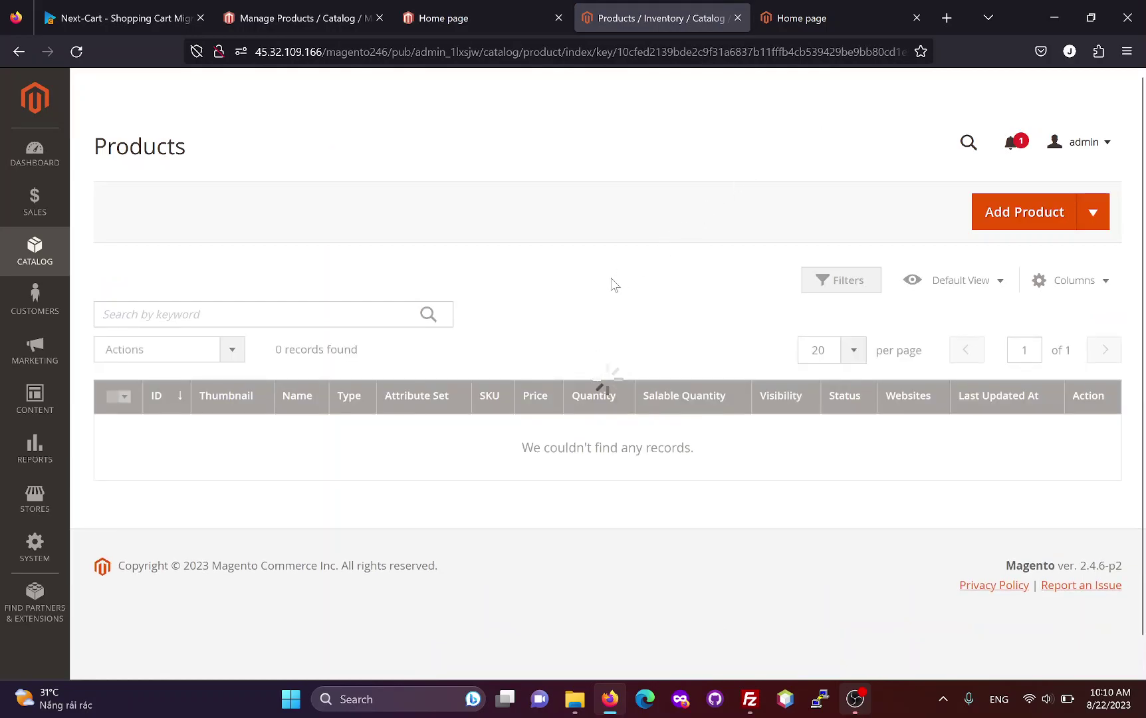
# Step: Open the grouped product Pet Toys, examine the items in its Grouped Products list, and return to the product list
pyautogui.scroll(-3, 572, 343)
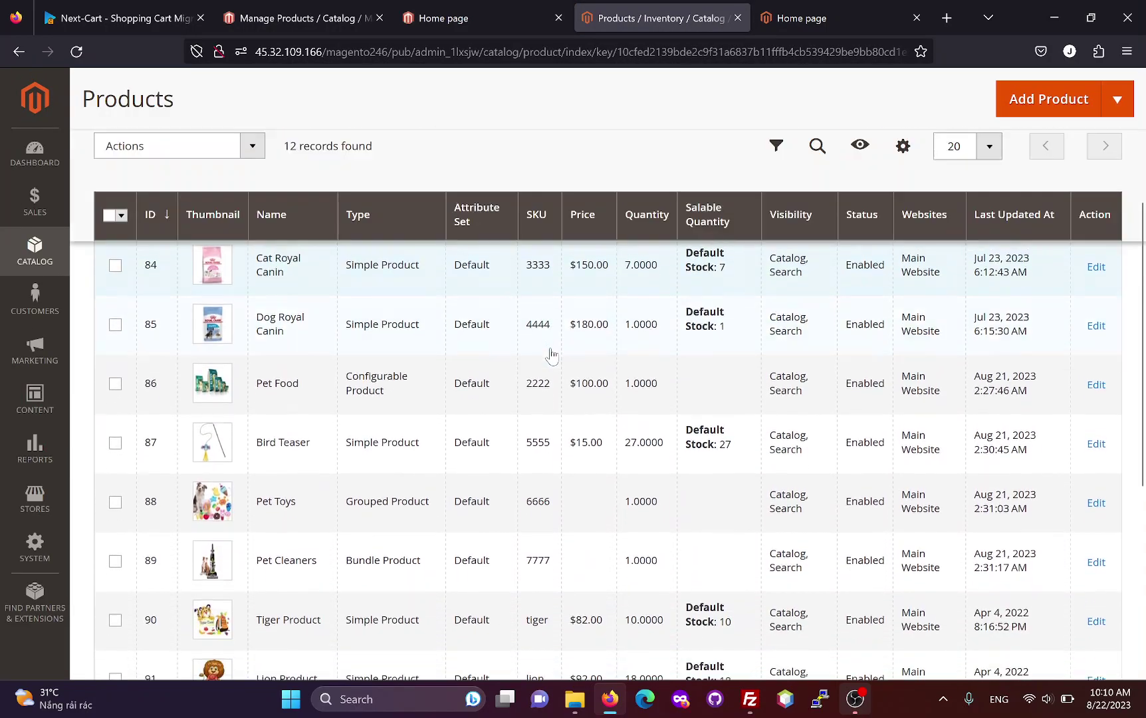
pyautogui.scroll(-1, 412, 397)
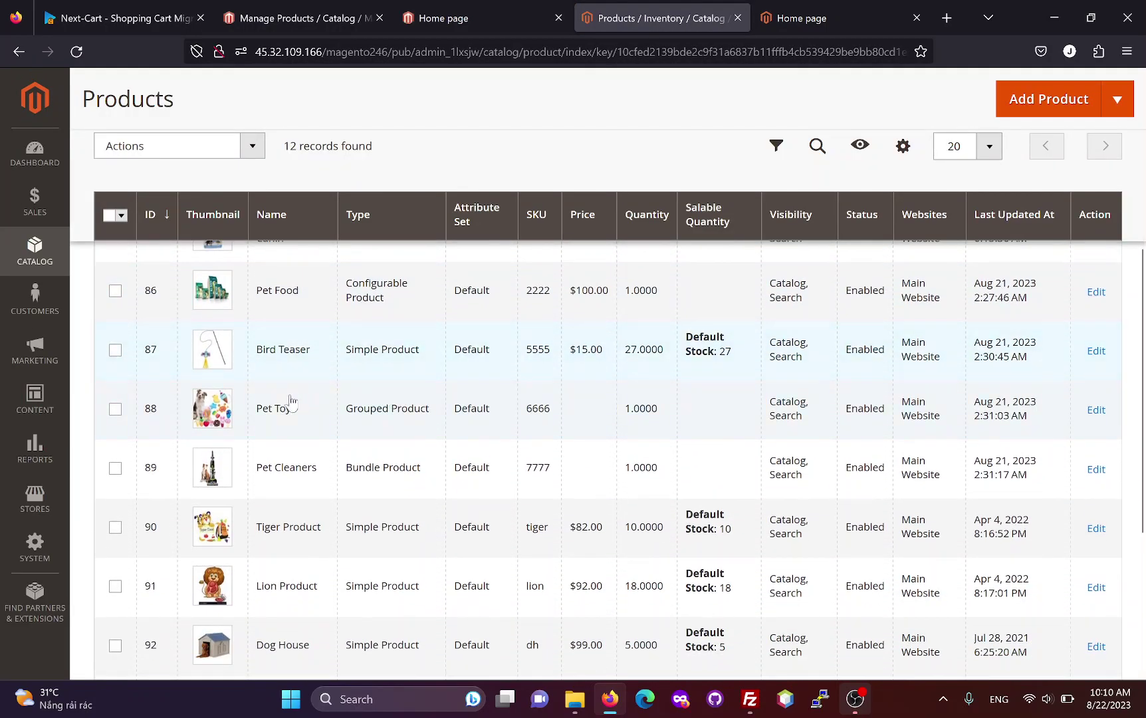
pyautogui.click(282, 415)
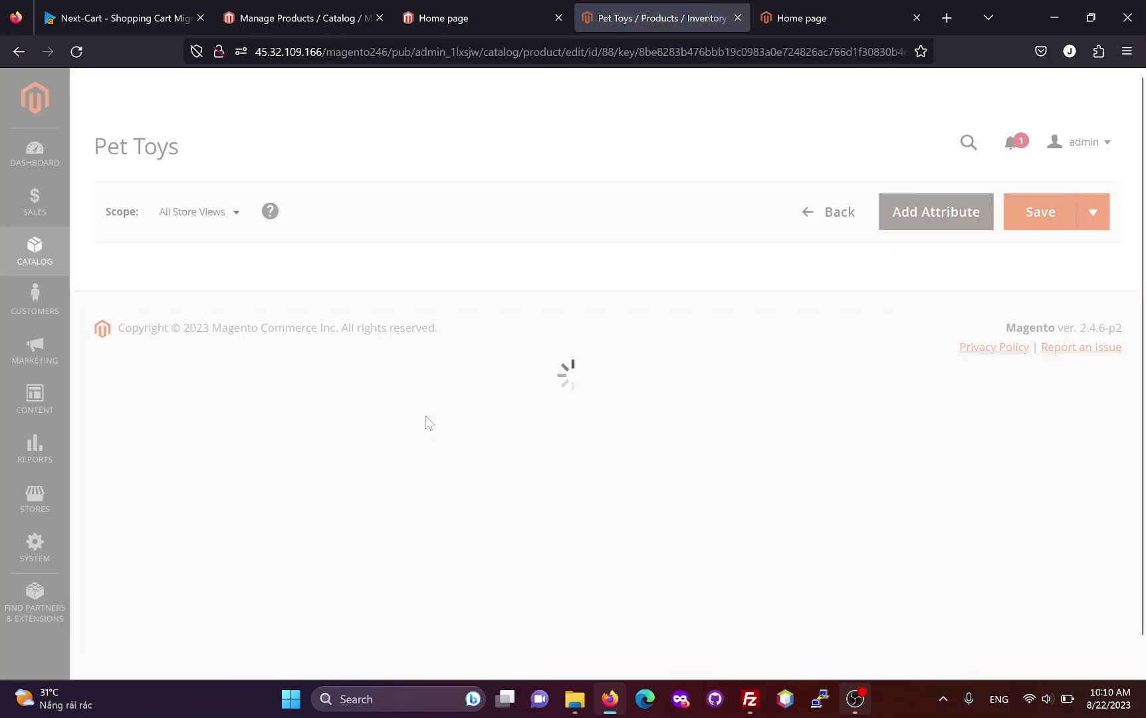
pyautogui.scroll(-4, 512, 417)
pyautogui.scroll(-15, 511, 417)
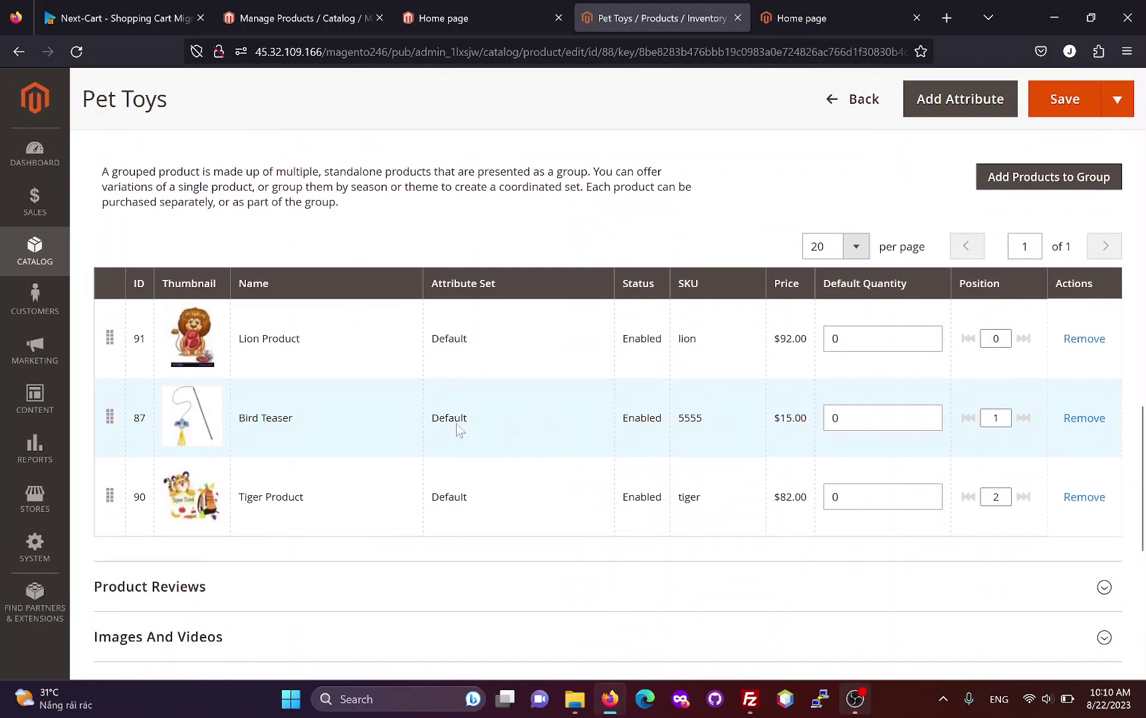
pyautogui.scroll(1, 162, 224)
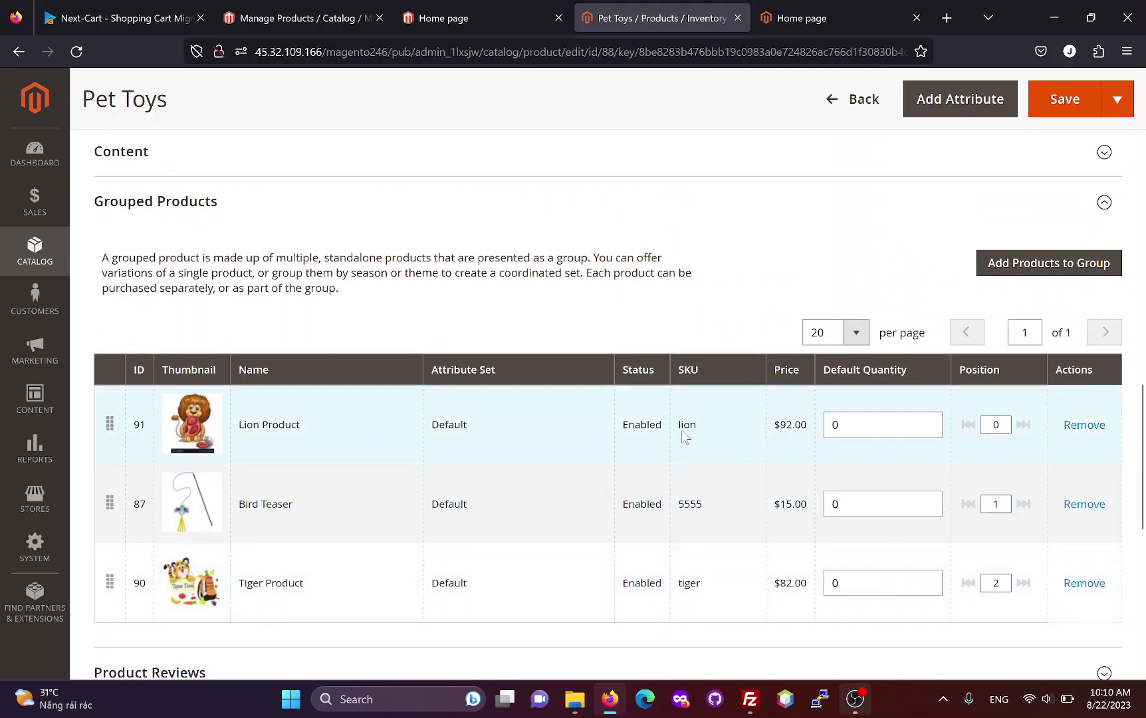
pyautogui.scroll(1, 639, 365)
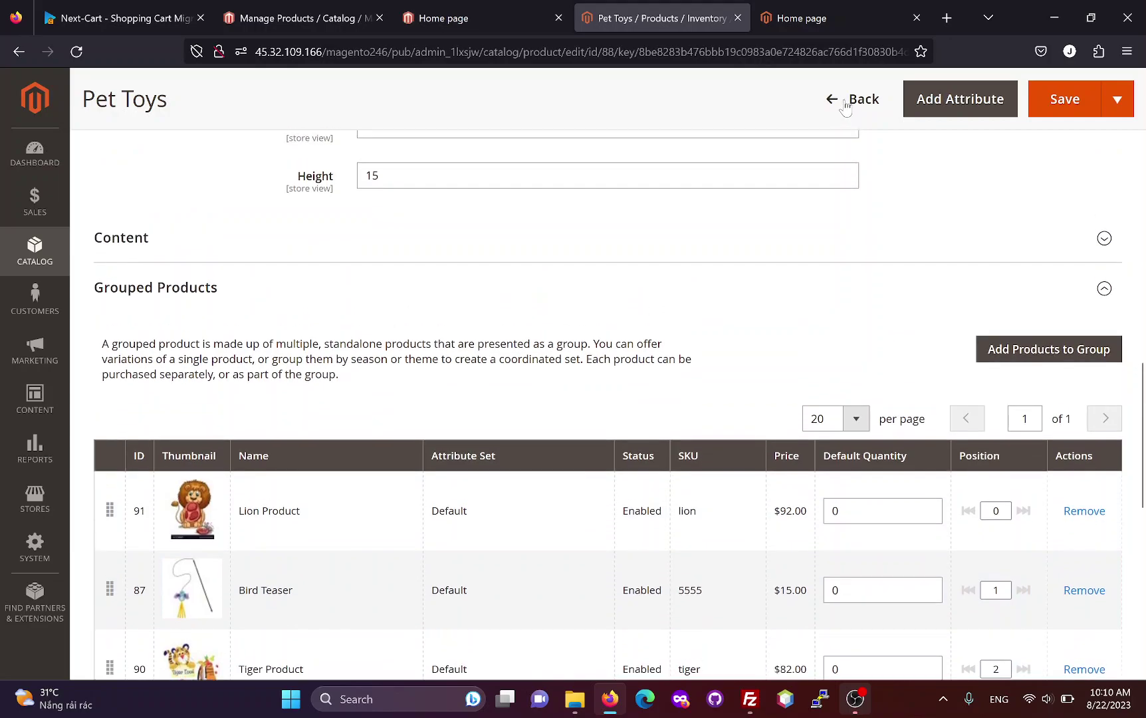
pyautogui.click(845, 106)
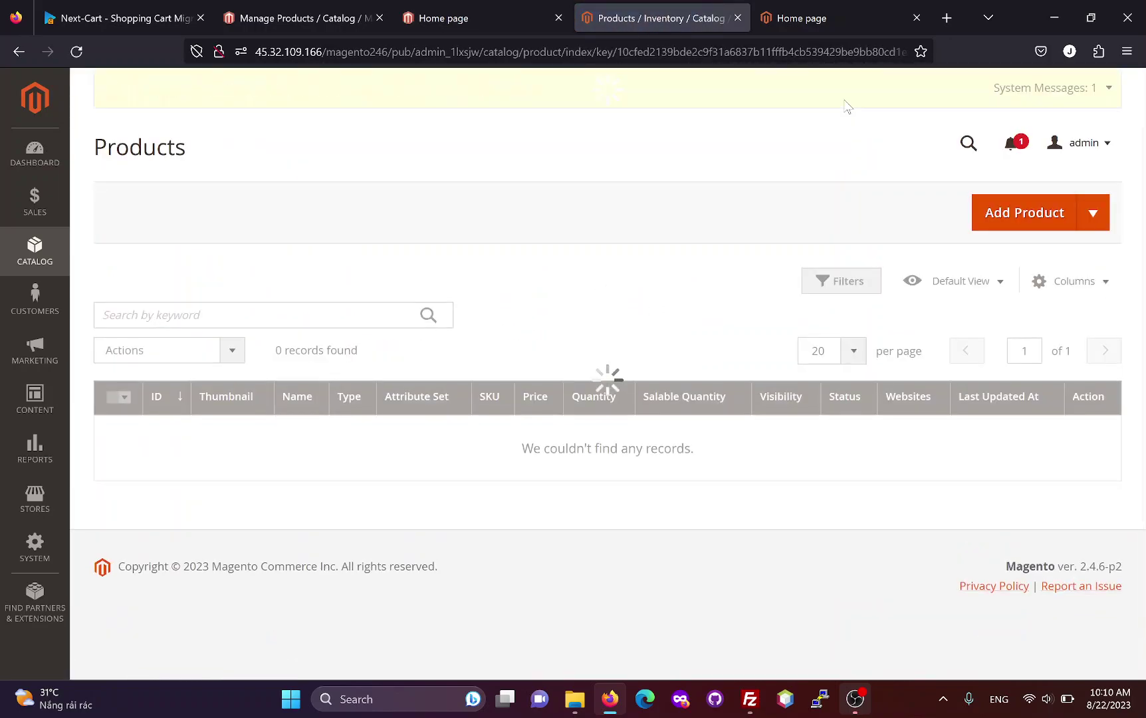
# Step: Open the bundle product Pet Cleaners, examine its Canin and Teaser bundle options, and return to the product list
pyautogui.scroll(-5, 603, 316)
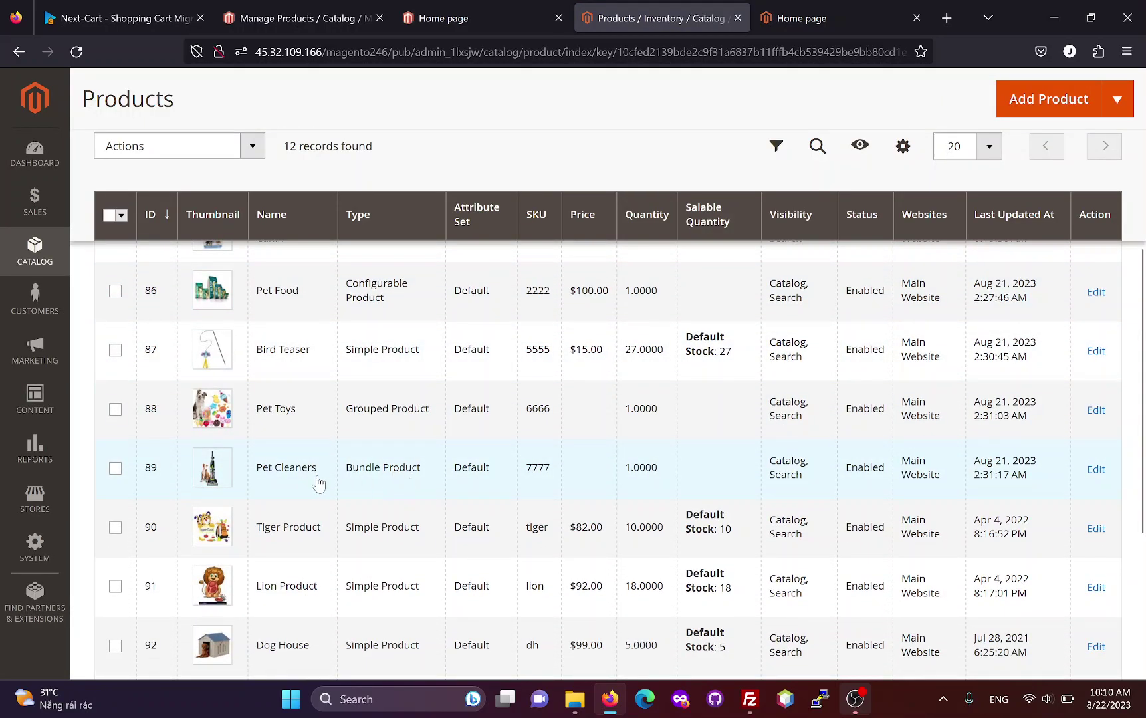
pyautogui.click(279, 485)
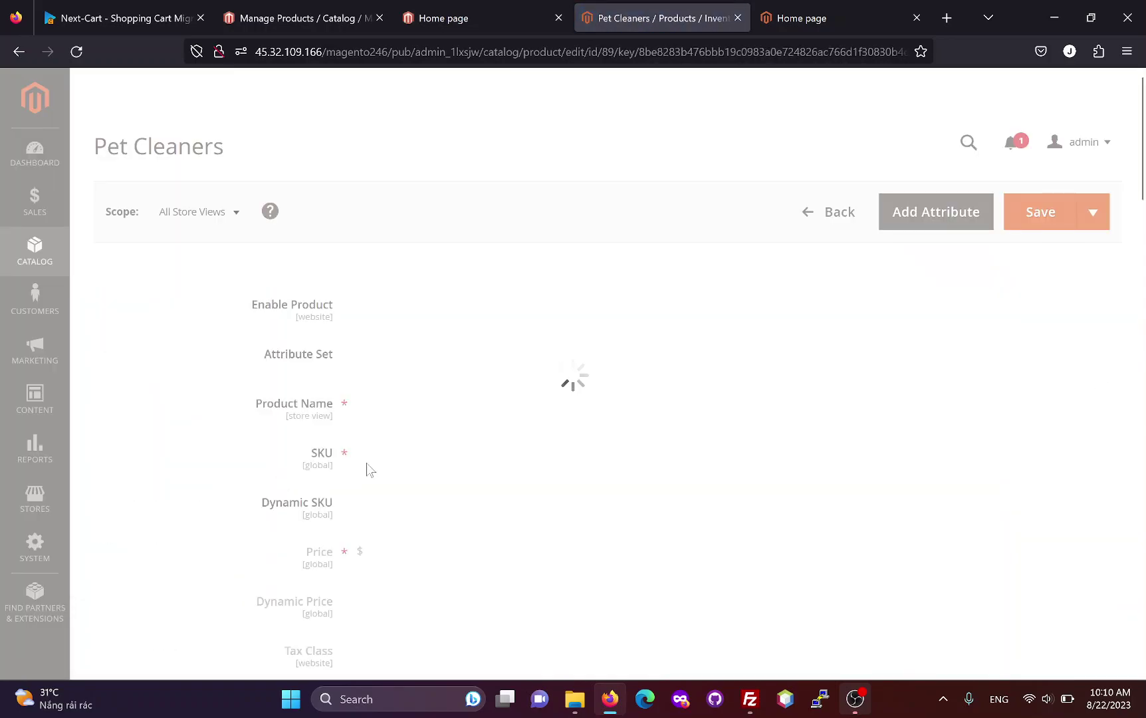
pyautogui.scroll(-20, 398, 464)
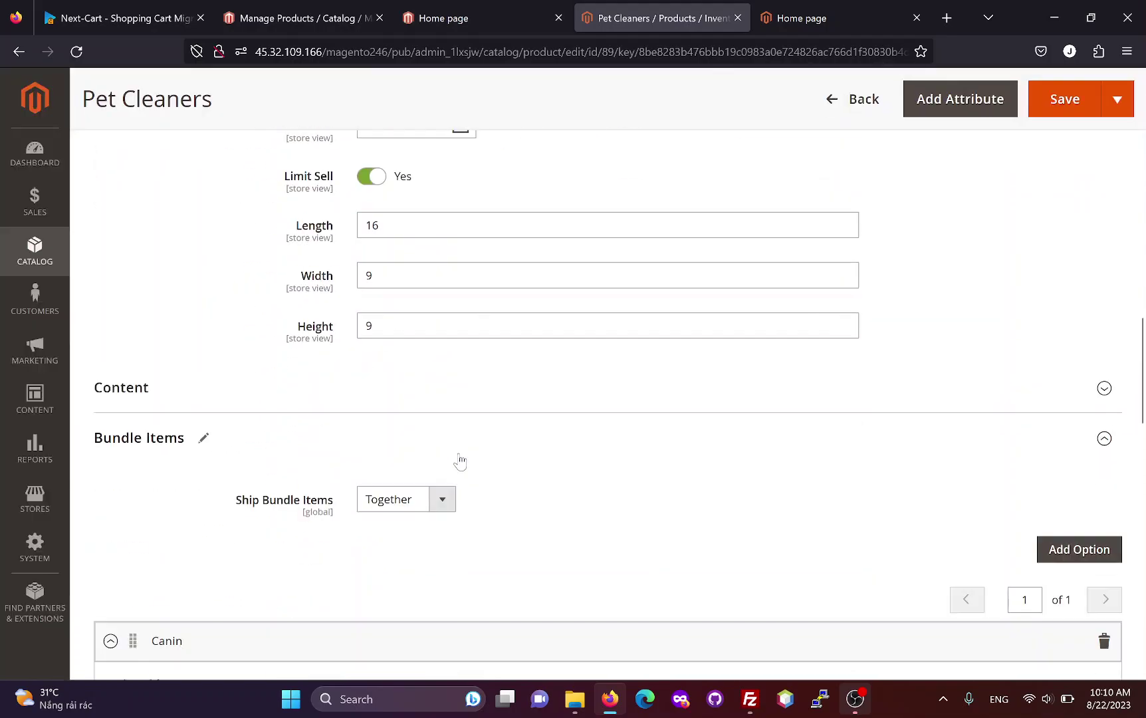
pyautogui.scroll(-3, 381, 428)
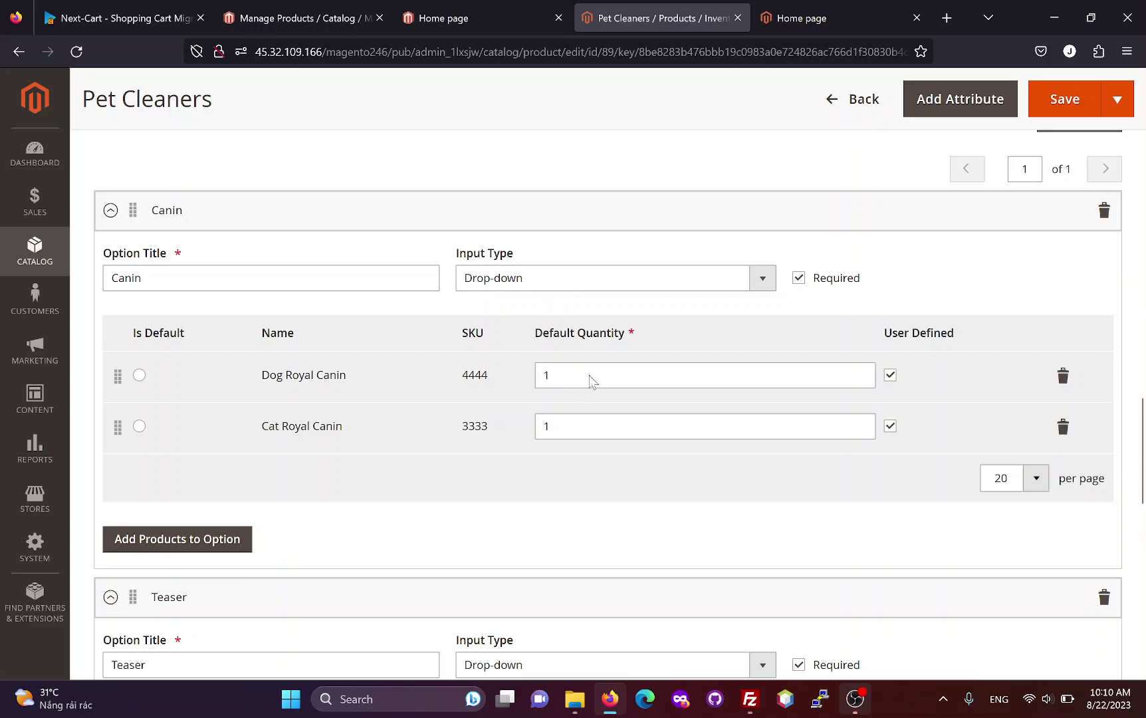
pyautogui.scroll(-4, 587, 441)
pyautogui.click(325, 416)
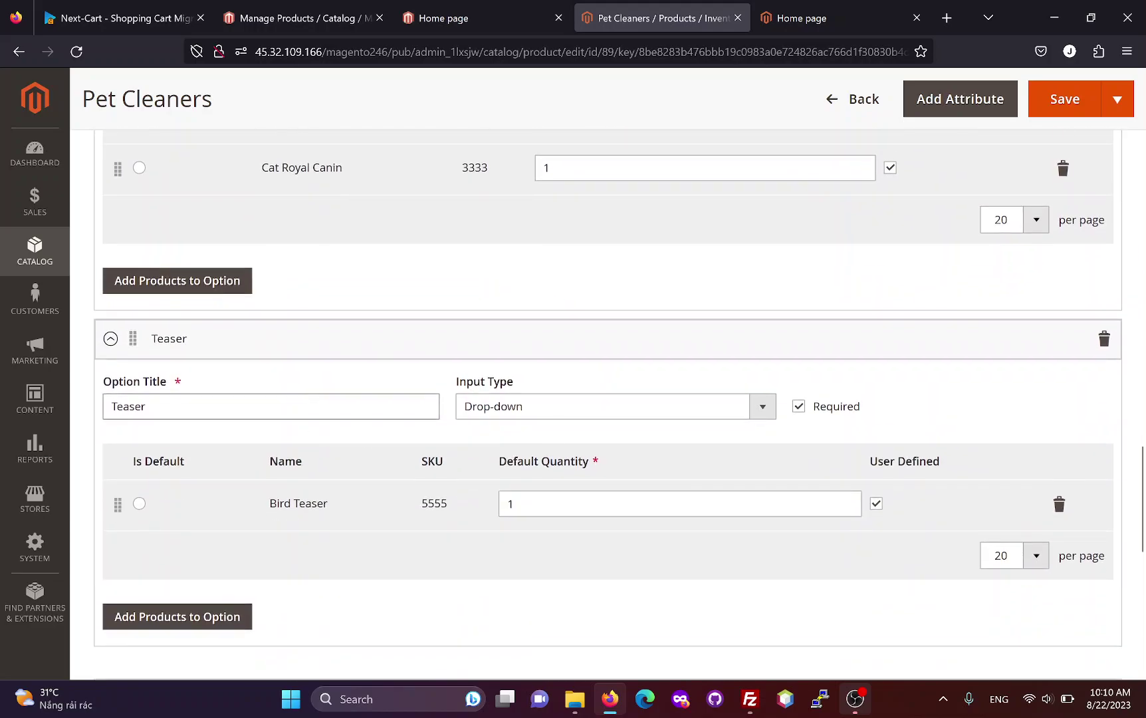
pyautogui.scroll(-1, 552, 521)
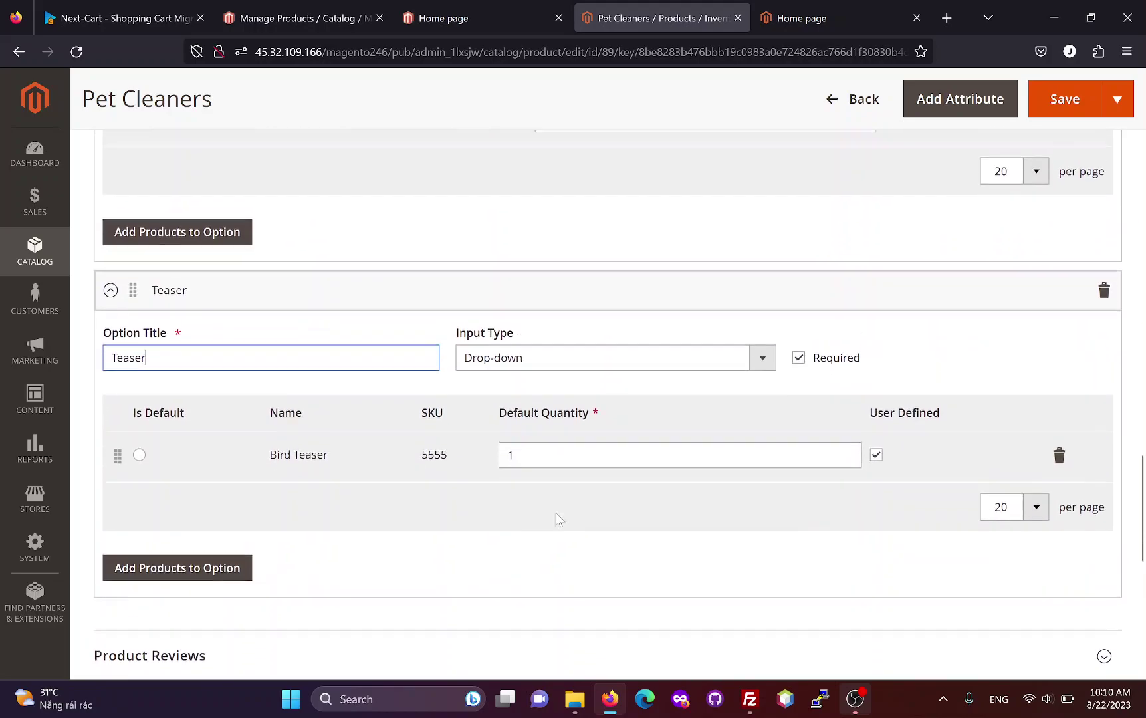
pyautogui.scroll(5, 565, 515)
pyautogui.scroll(1, 280, 391)
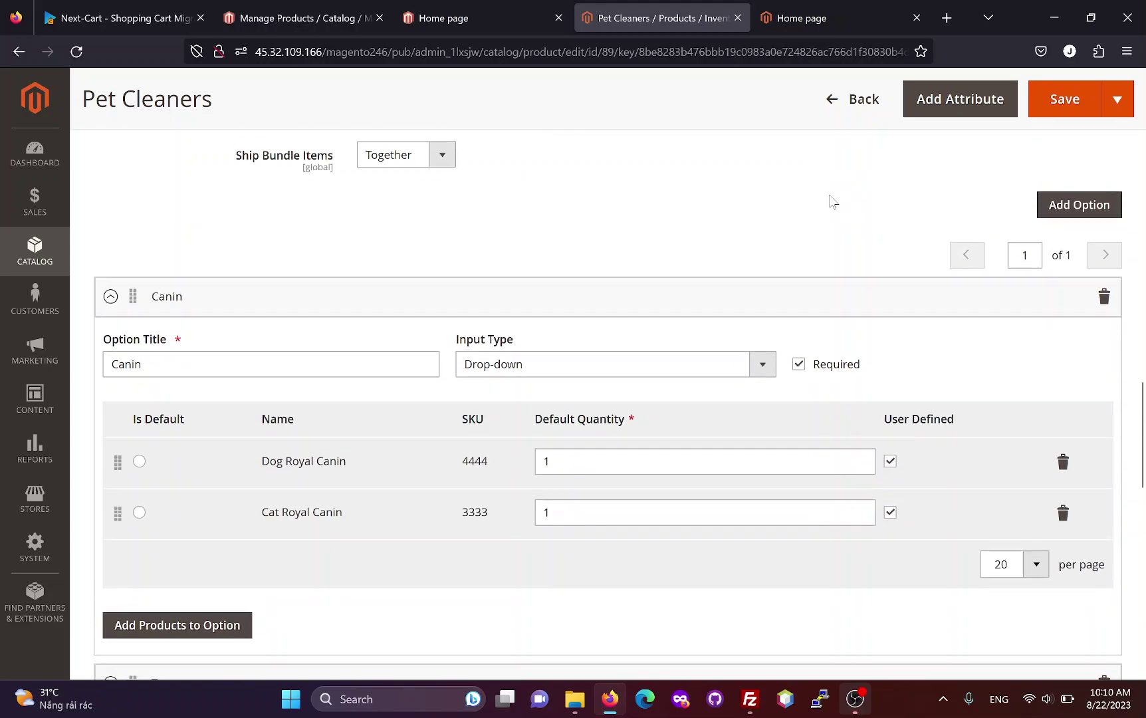
pyautogui.click(847, 109)
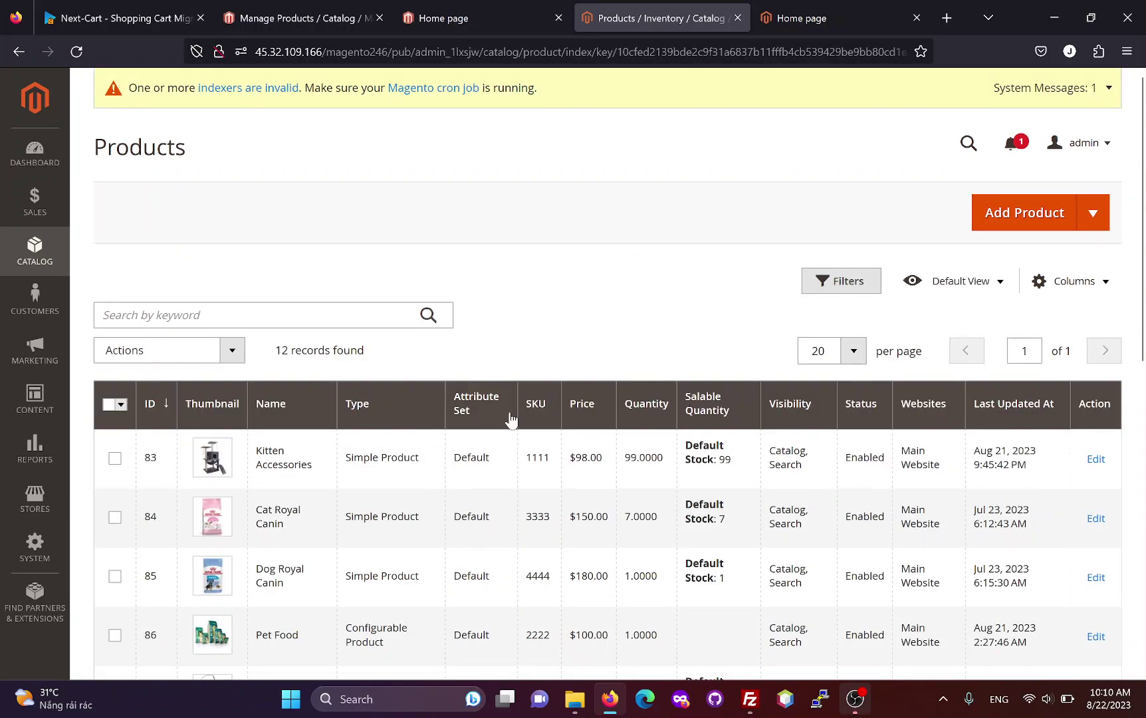
# Step: Open the downloadable product Pet CD and check its special price, cost and customer group prices in Advanced Pricing
pyautogui.scroll(-6, 512, 428)
pyautogui.scroll(-3, 420, 463)
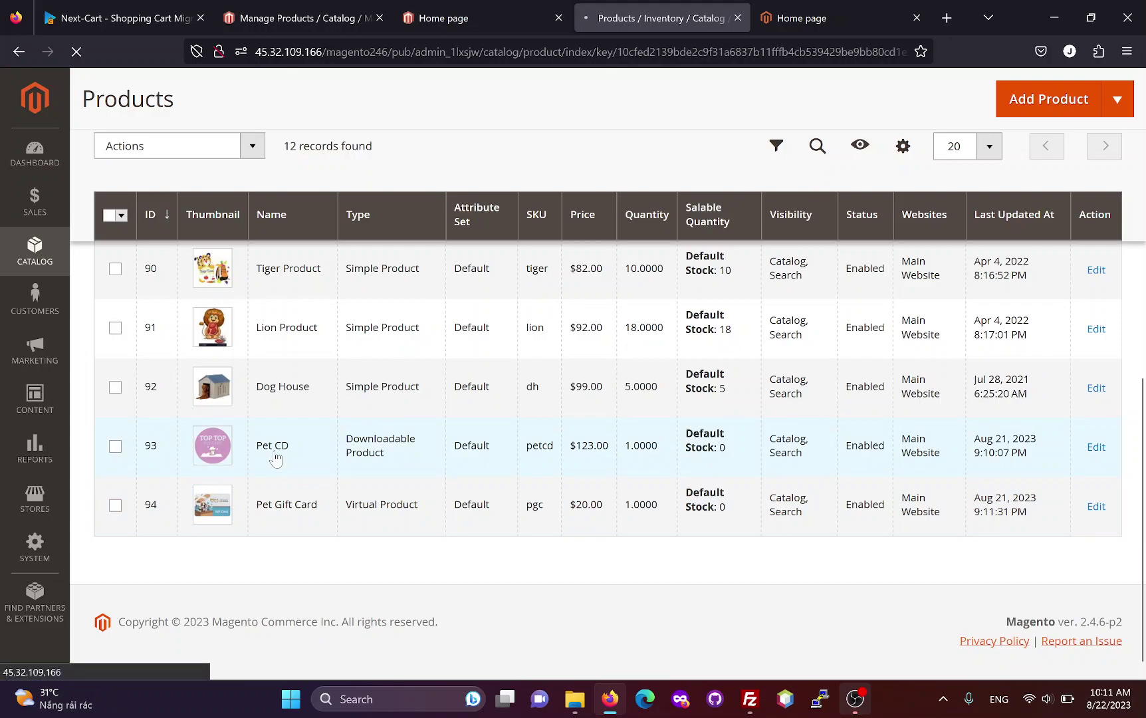
pyautogui.click(275, 459)
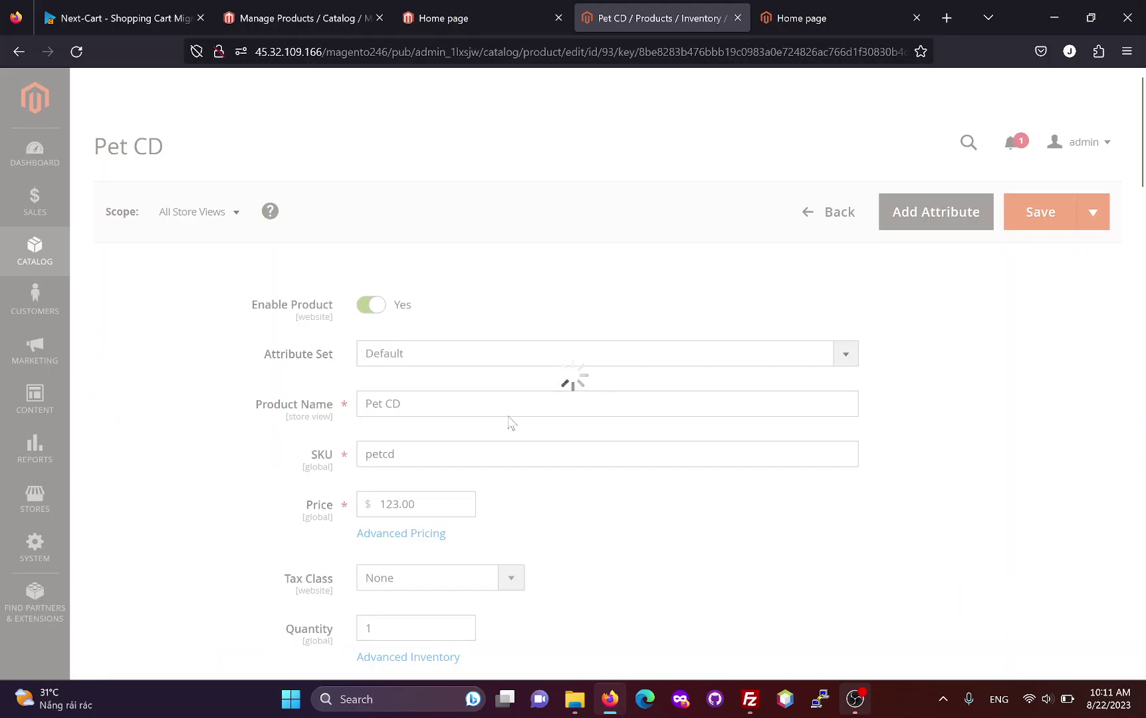
pyautogui.scroll(-3, 513, 419)
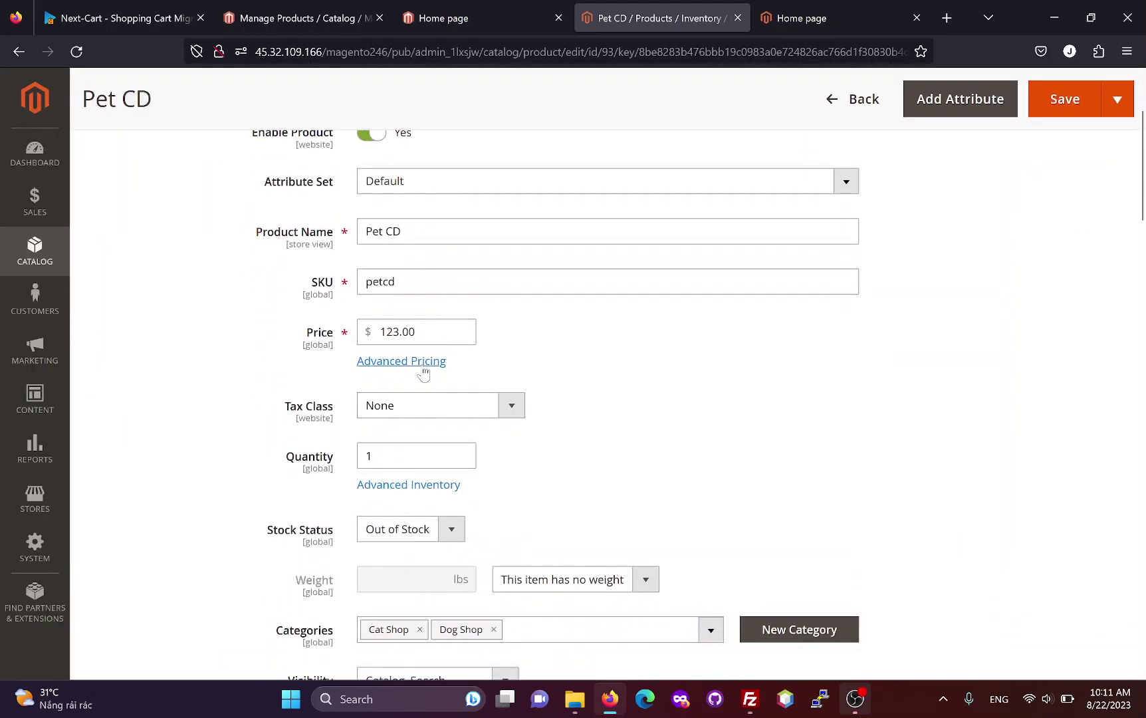
pyautogui.click(421, 367)
pyautogui.doubleClick(392, 343)
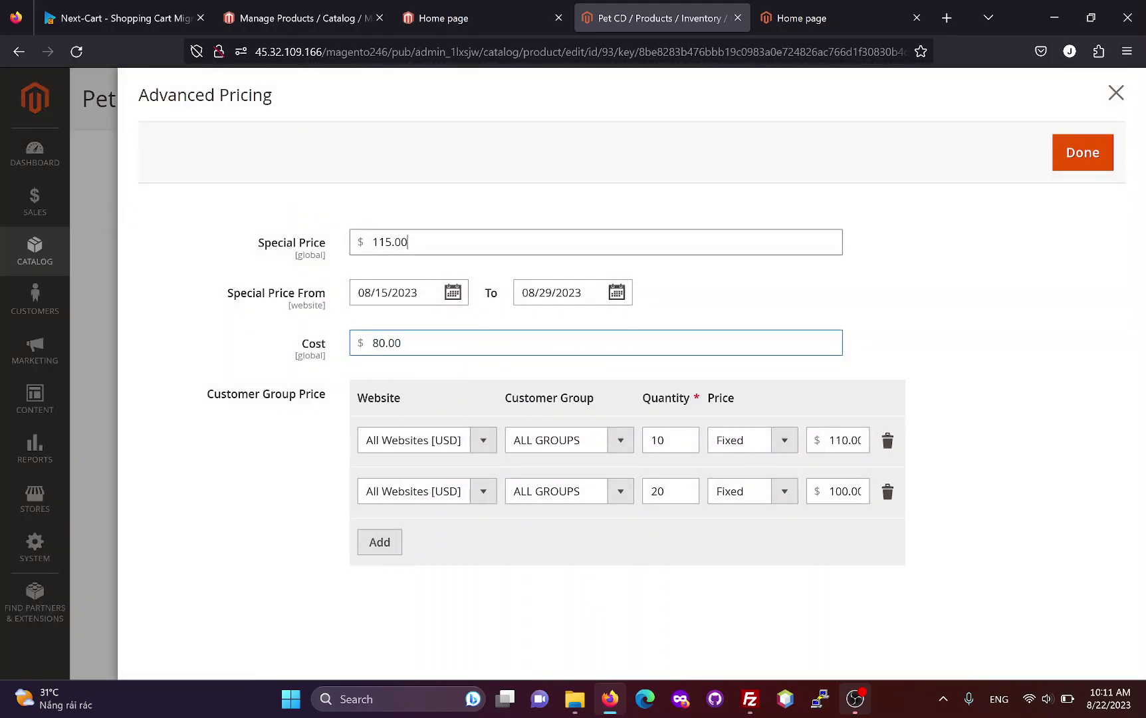
pyautogui.click(1115, 92)
# Step: Examine Pet CD's downloadable links, their prices and files, and the samples, and return to the product list
pyautogui.scroll(-9, 598, 425)
pyautogui.scroll(-12, 583, 451)
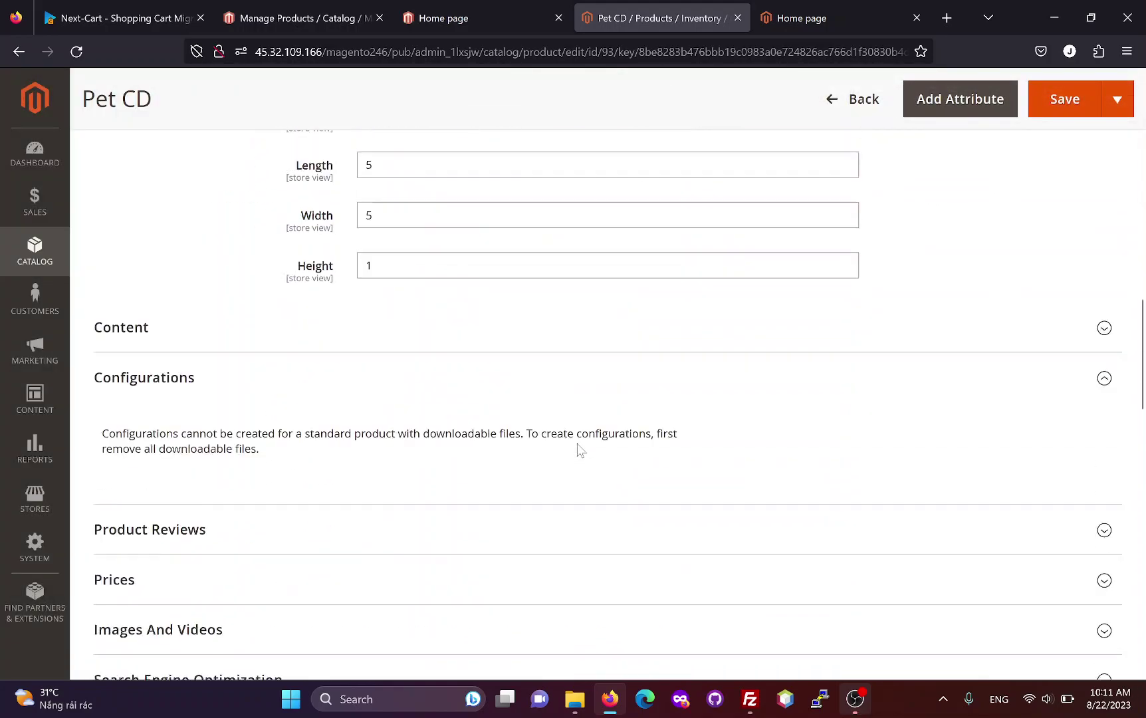
pyautogui.scroll(-11, 428, 437)
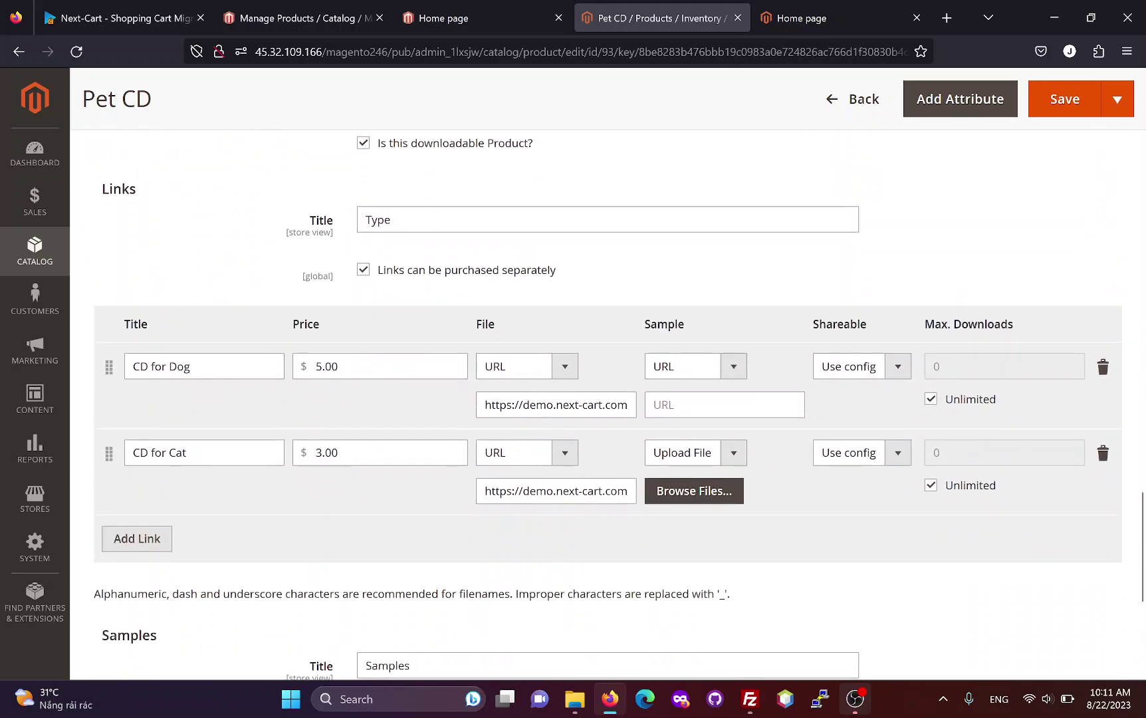
pyautogui.click(187, 453)
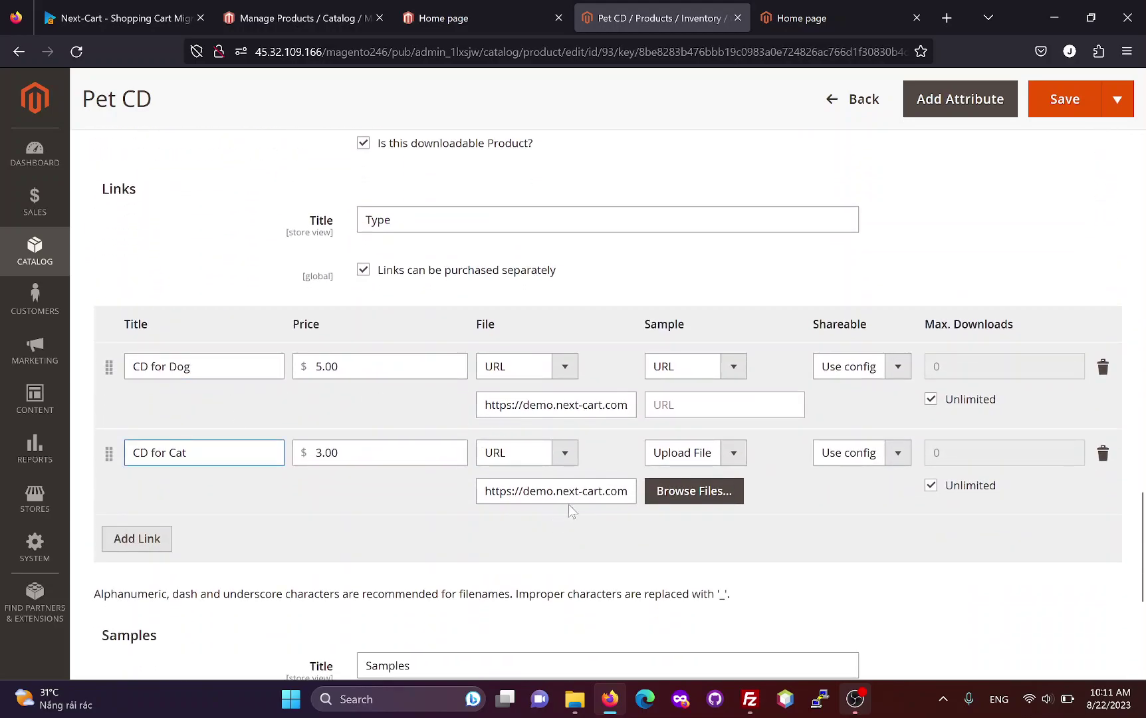
pyautogui.scroll(-4, 800, 465)
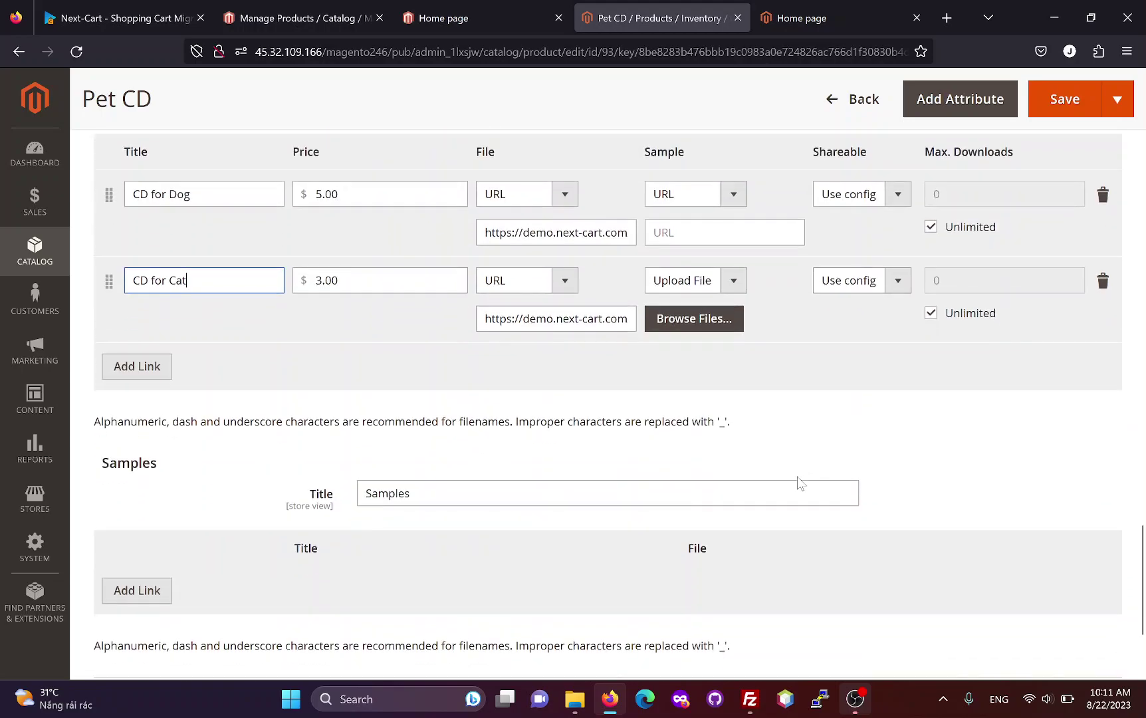
pyautogui.scroll(3, 801, 479)
pyautogui.scroll(1, 829, 472)
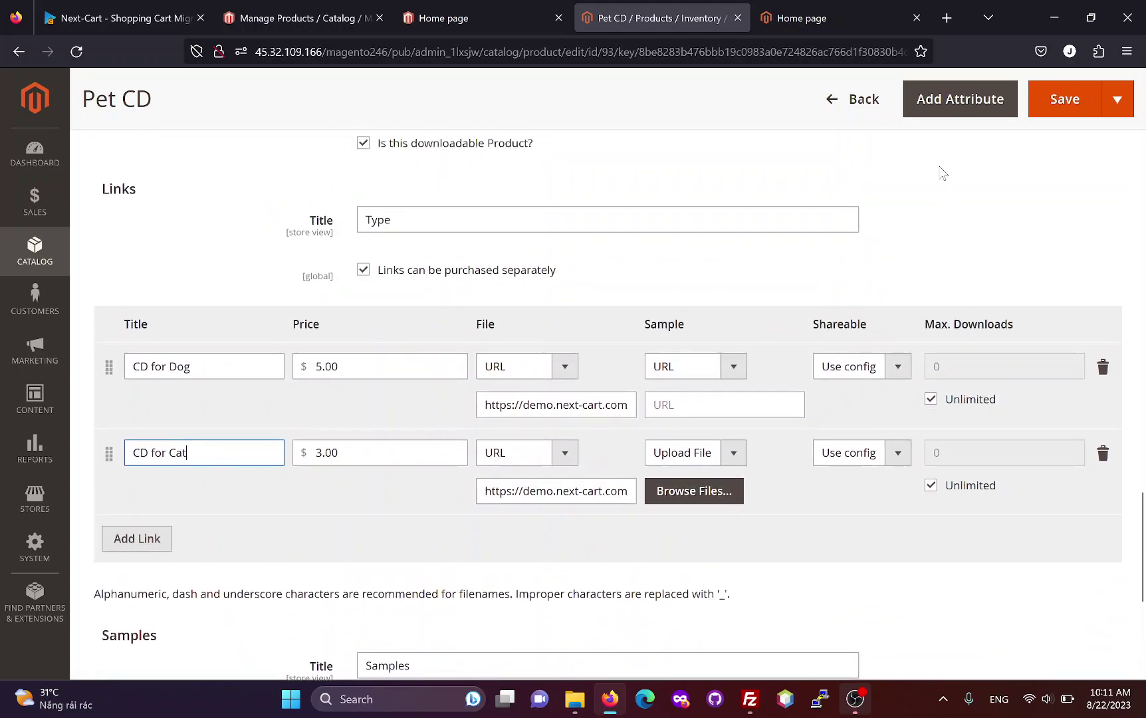
pyautogui.click(847, 106)
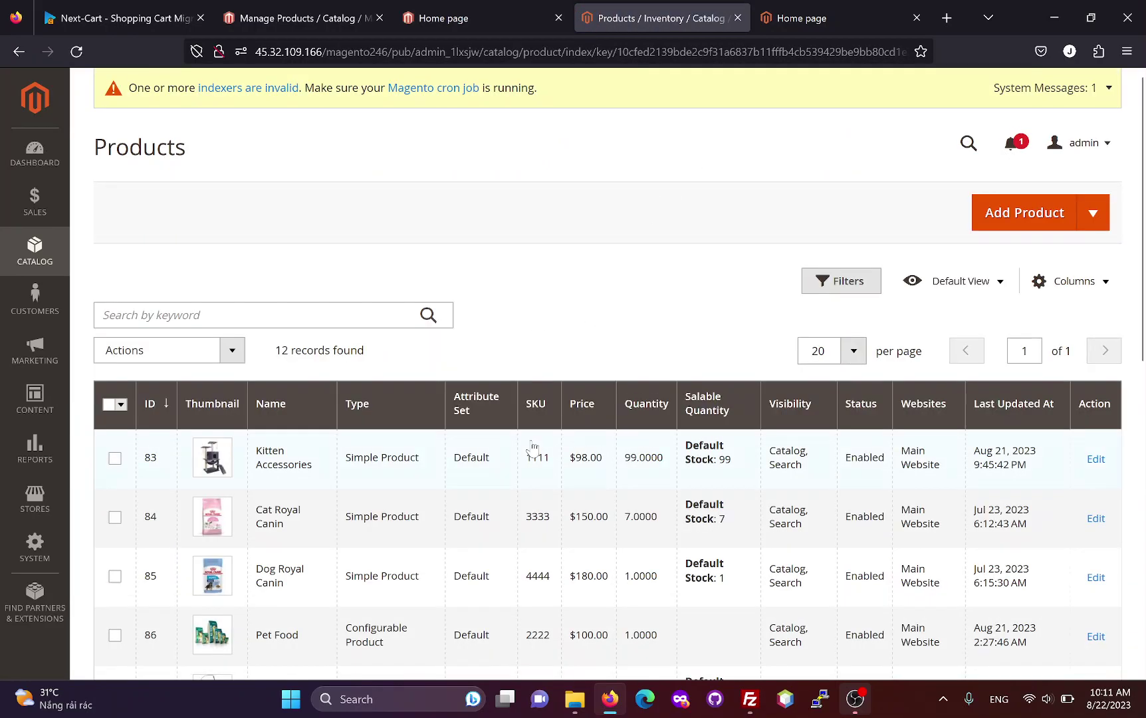
# Step: Open the virtual product Pet Gift Card and look through its general attributes and remaining sections
pyautogui.scroll(-5, 500, 463)
pyautogui.scroll(-4, 500, 463)
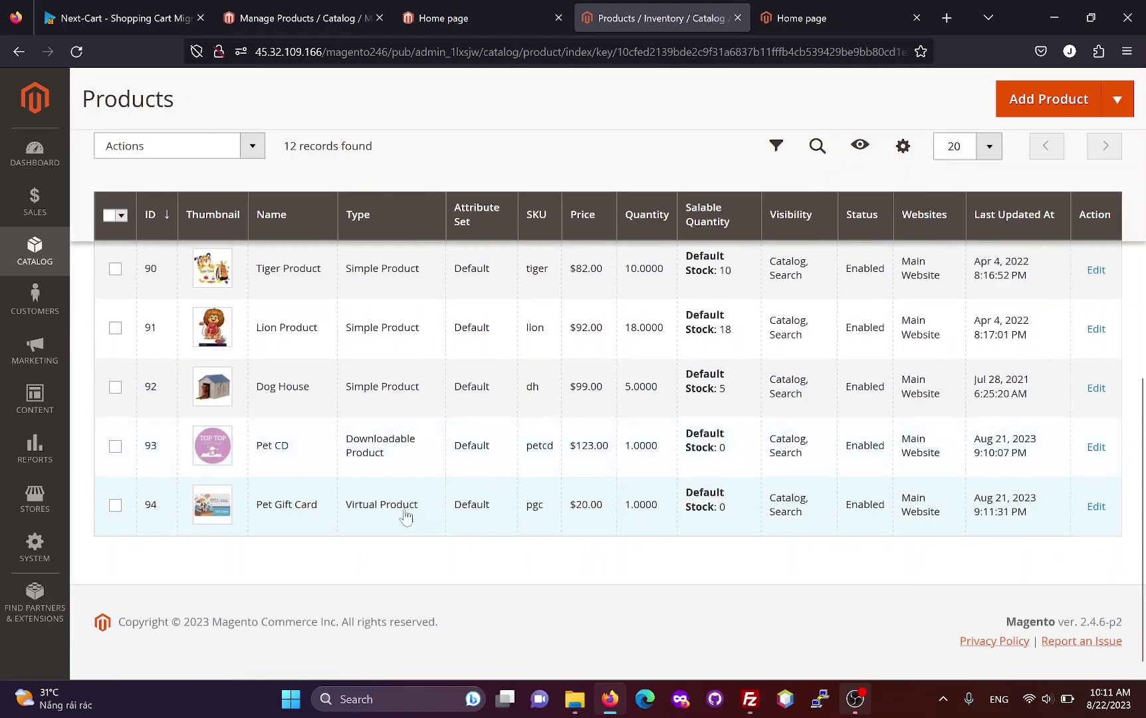
pyautogui.click(281, 522)
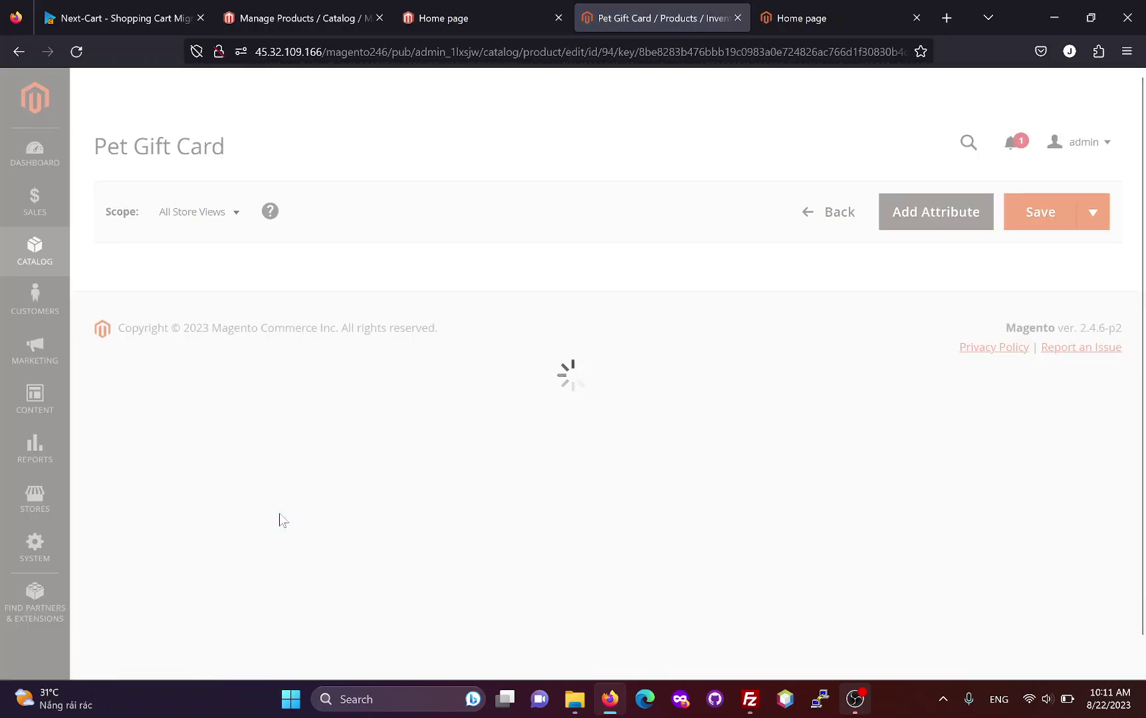
pyautogui.scroll(-15, 524, 418)
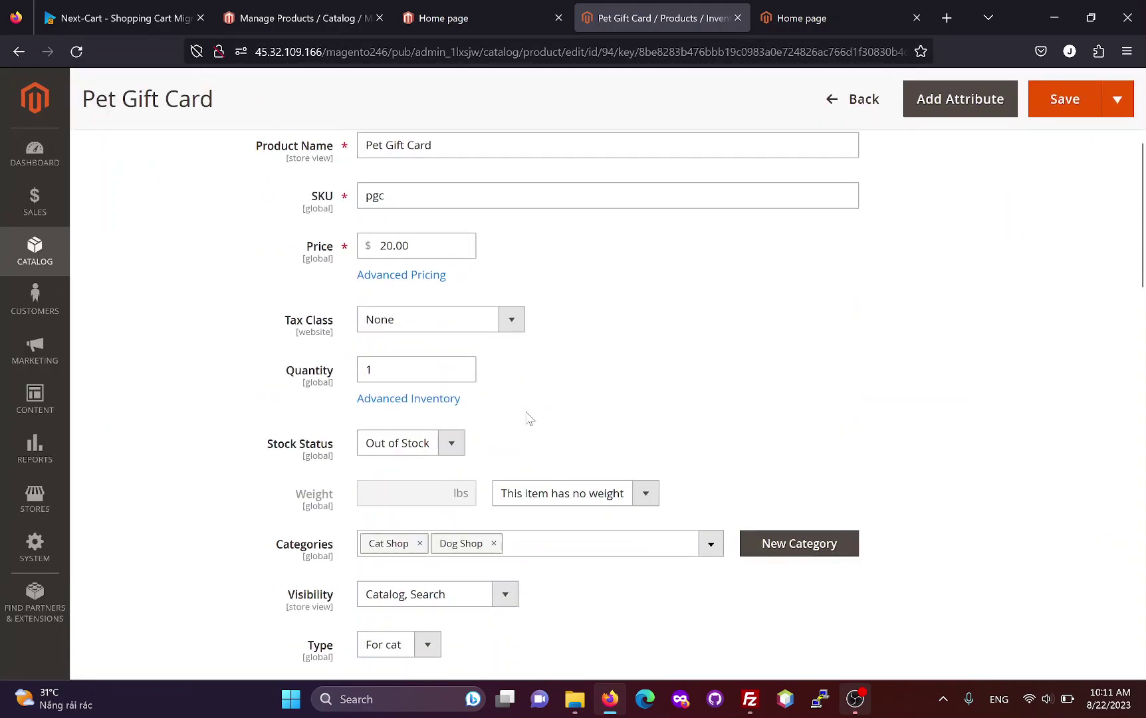
pyautogui.scroll(-5, 599, 471)
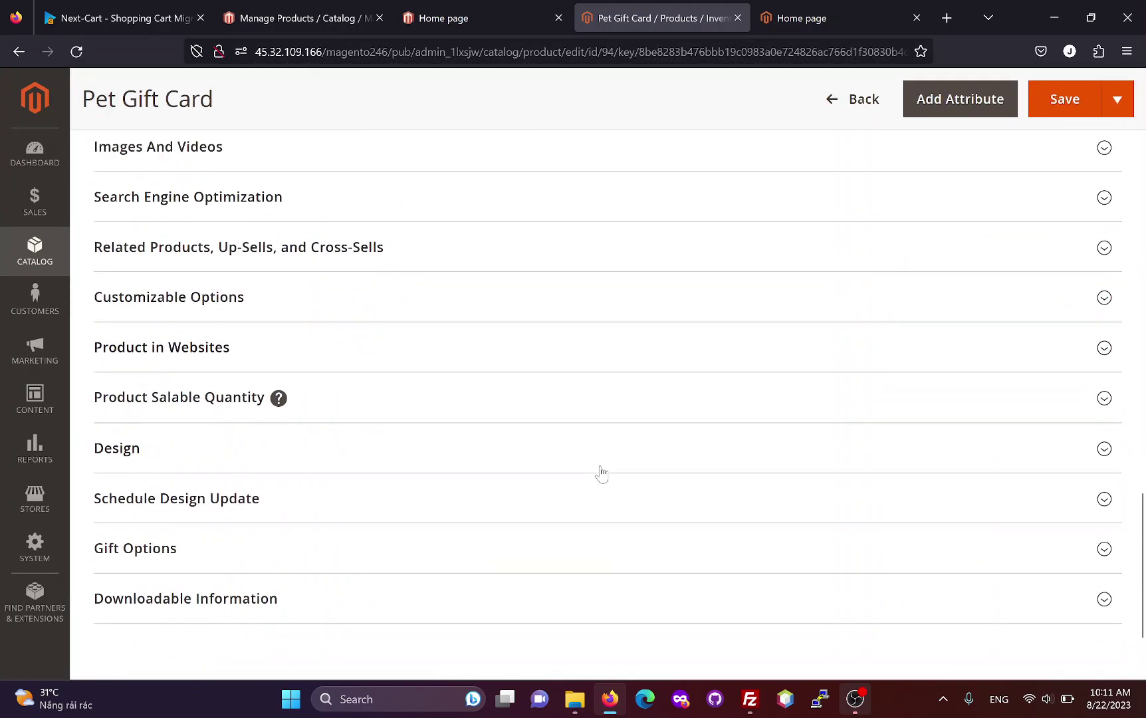
pyautogui.scroll(8, 601, 471)
# Step: Go to the sales orders list and open the oldest migrated order
pyautogui.click(26, 210)
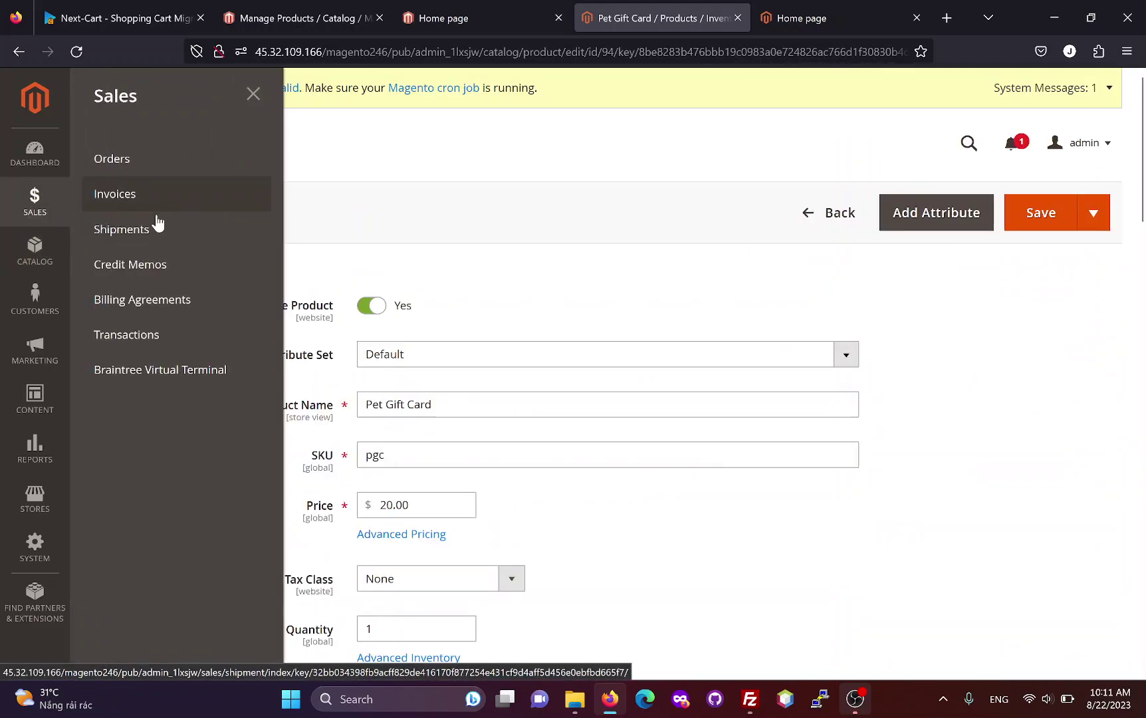
pyautogui.click(139, 161)
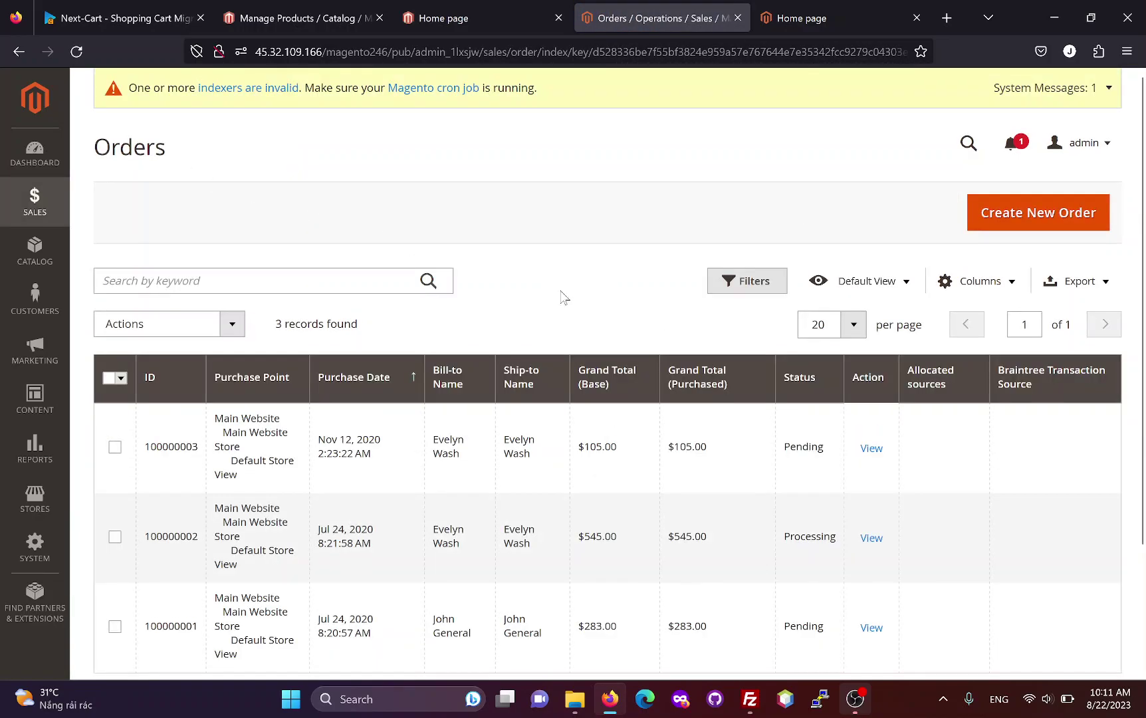
pyautogui.scroll(-2, 562, 297)
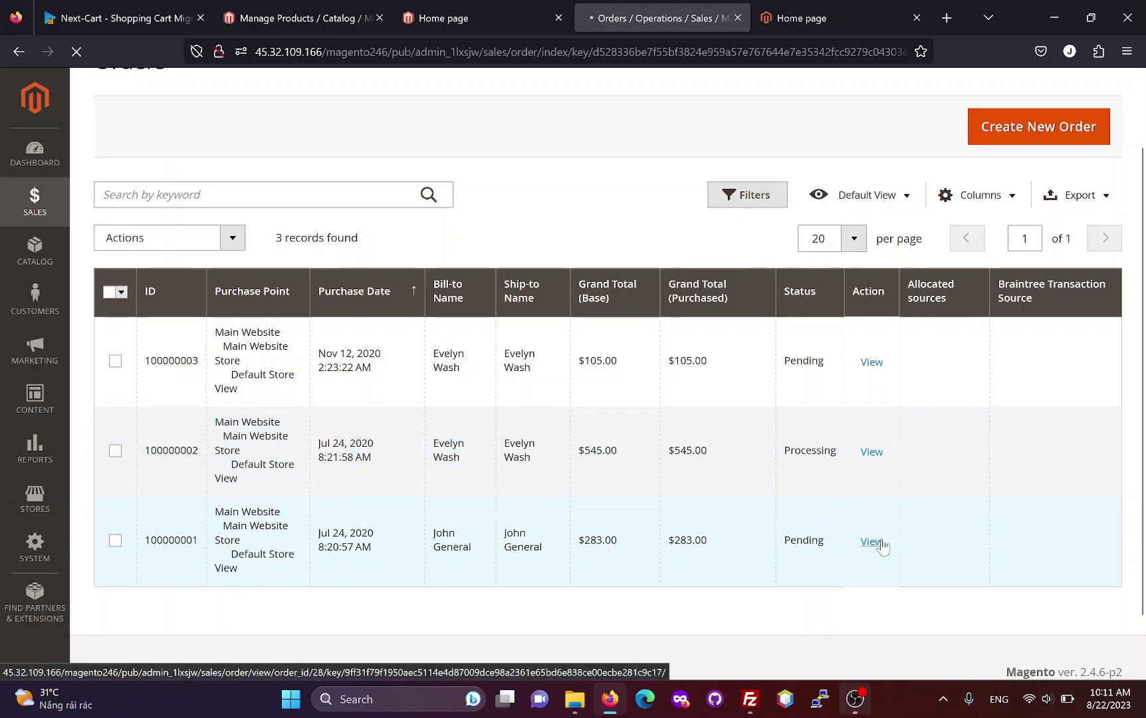
pyautogui.click(870, 542)
# Step: Examine the order's addresses, payment and shipping methods, and the ordered items with their selected options and tax amounts
pyautogui.scroll(-3, 521, 412)
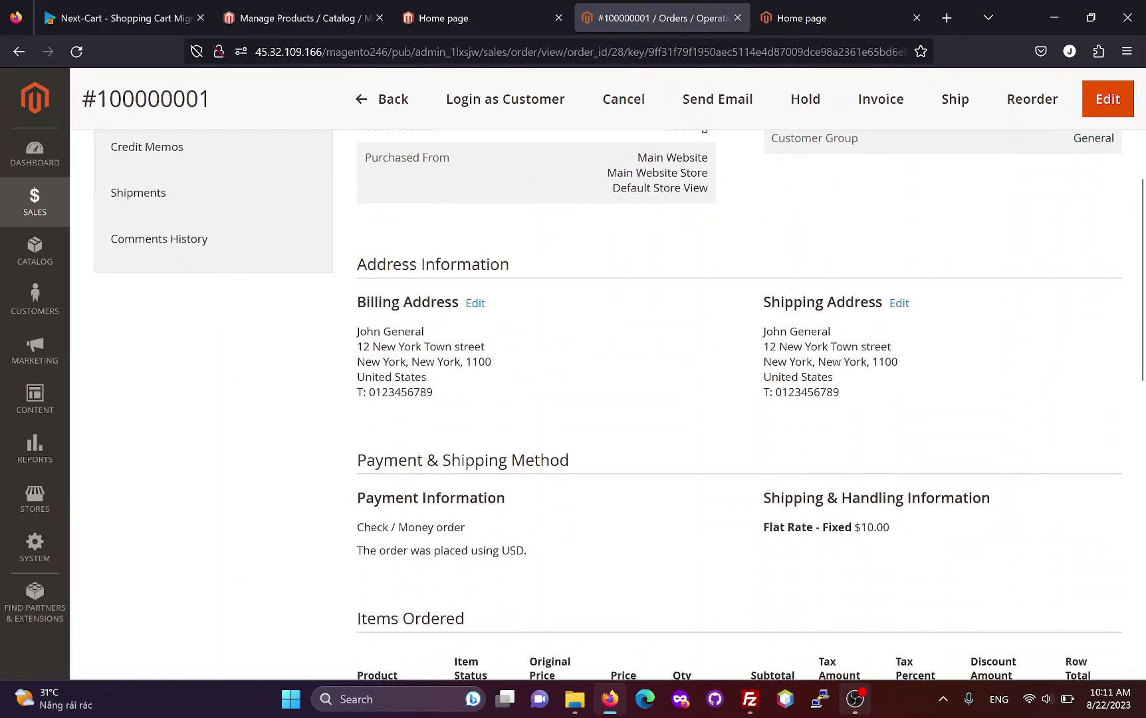
pyautogui.scroll(-1, 522, 412)
pyautogui.scroll(-4, 532, 399)
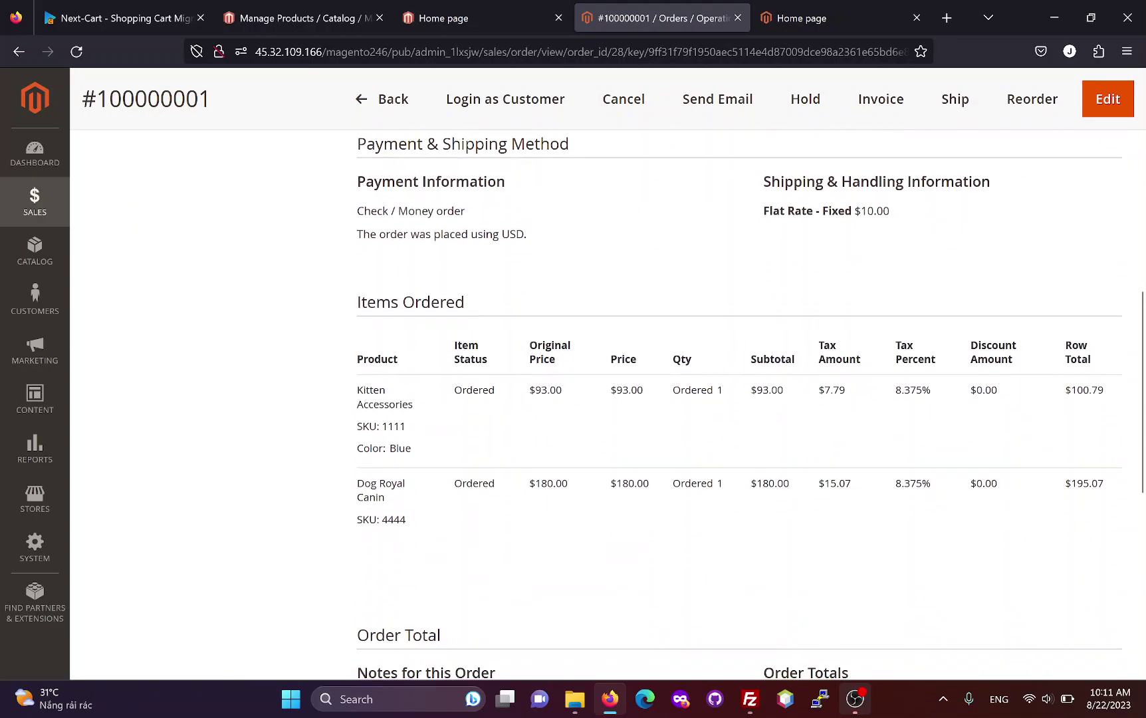
pyautogui.tripleClick(421, 454)
pyautogui.click(425, 453)
pyautogui.scroll(-1, 837, 392)
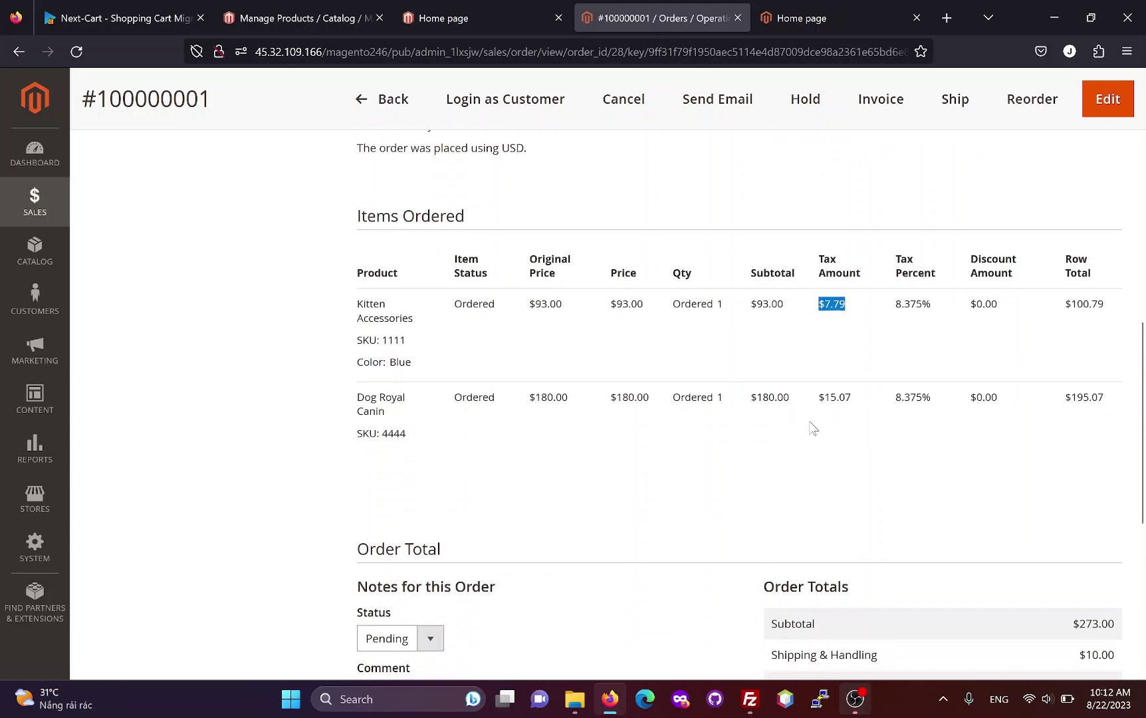
# Step: Compare the order total's tax with the tax amounts of both ordered items, and review the order's addresses and payment details
pyautogui.scroll(-2, 864, 427)
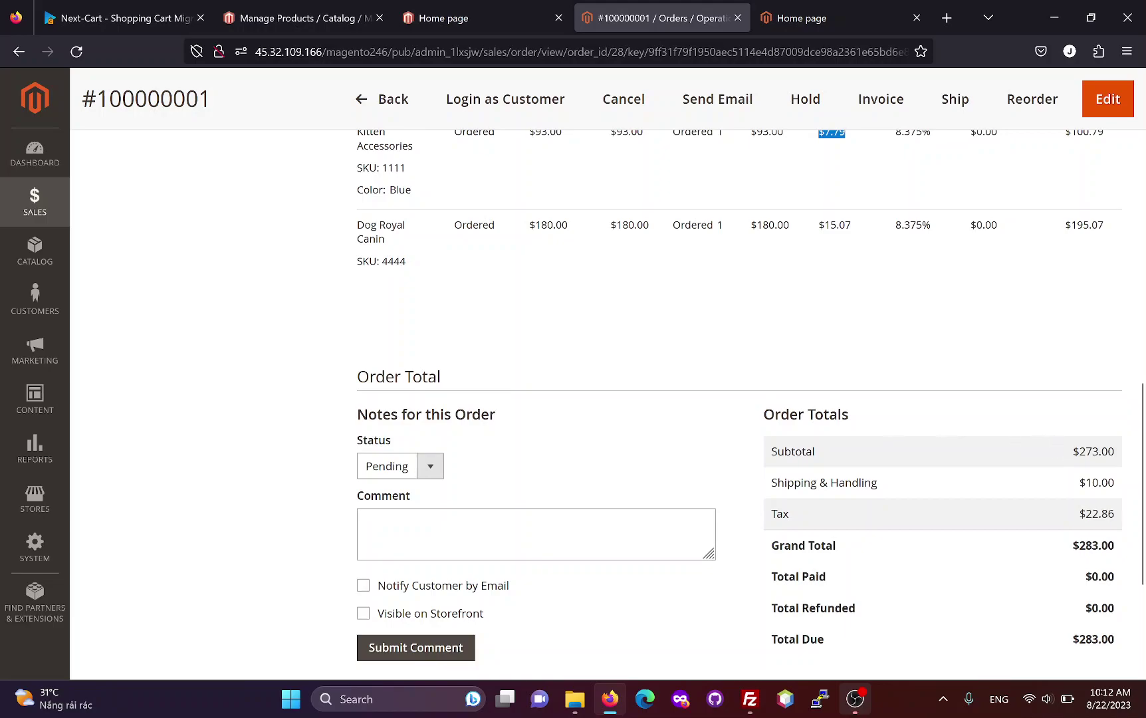
pyautogui.doubleClick(1100, 513)
pyautogui.click(1047, 513)
pyautogui.scroll(1, 950, 470)
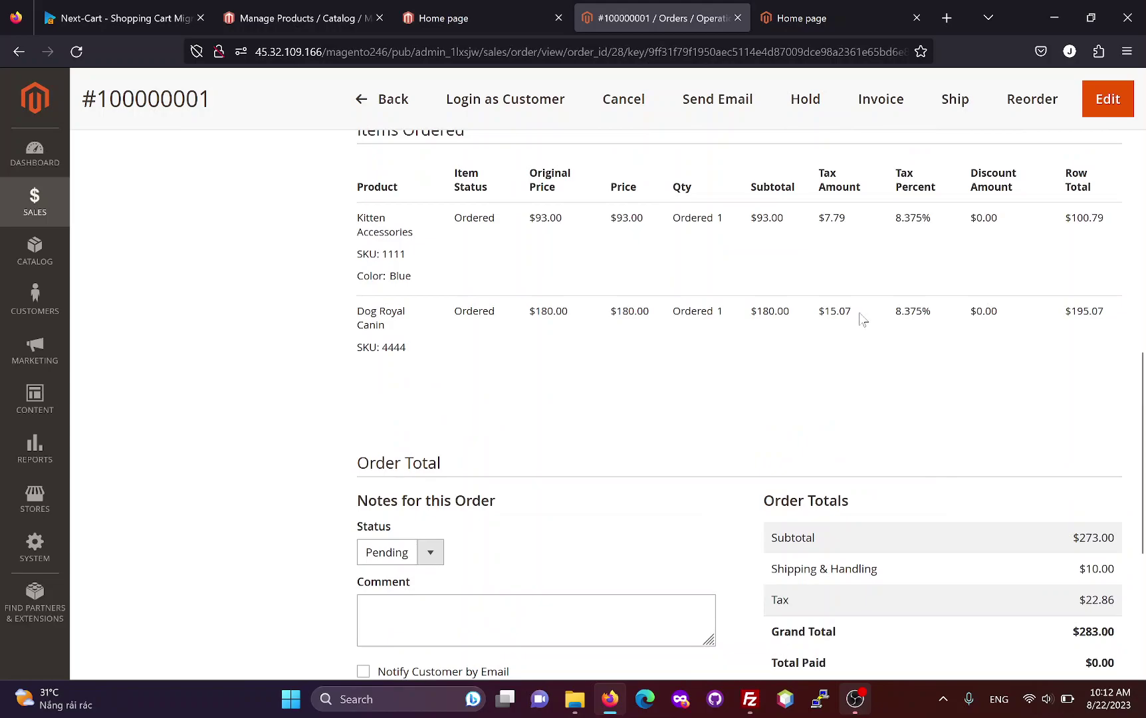
pyautogui.moveTo(861, 319); pyautogui.dragTo(818, 317)
pyautogui.moveTo(863, 223); pyautogui.dragTo(807, 226)
pyautogui.click(803, 306)
pyautogui.scroll(3, 764, 332)
pyautogui.scroll(2, 650, 391)
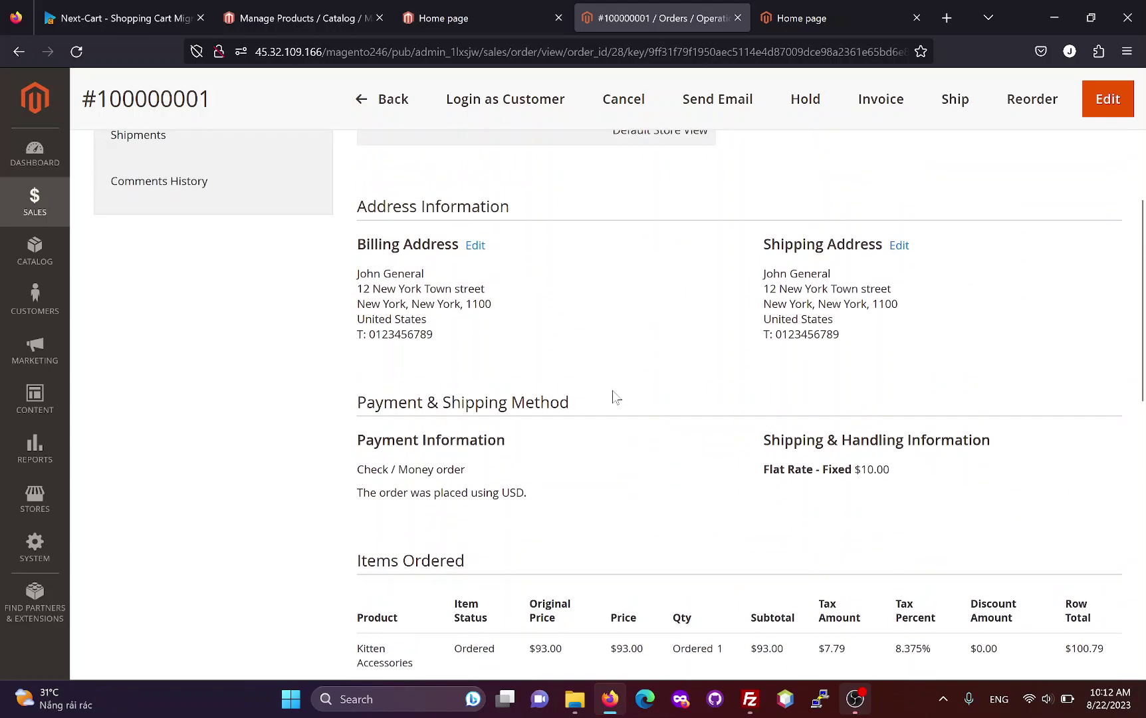
pyautogui.scroll(-3, 614, 398)
pyautogui.scroll(6, 406, 422)
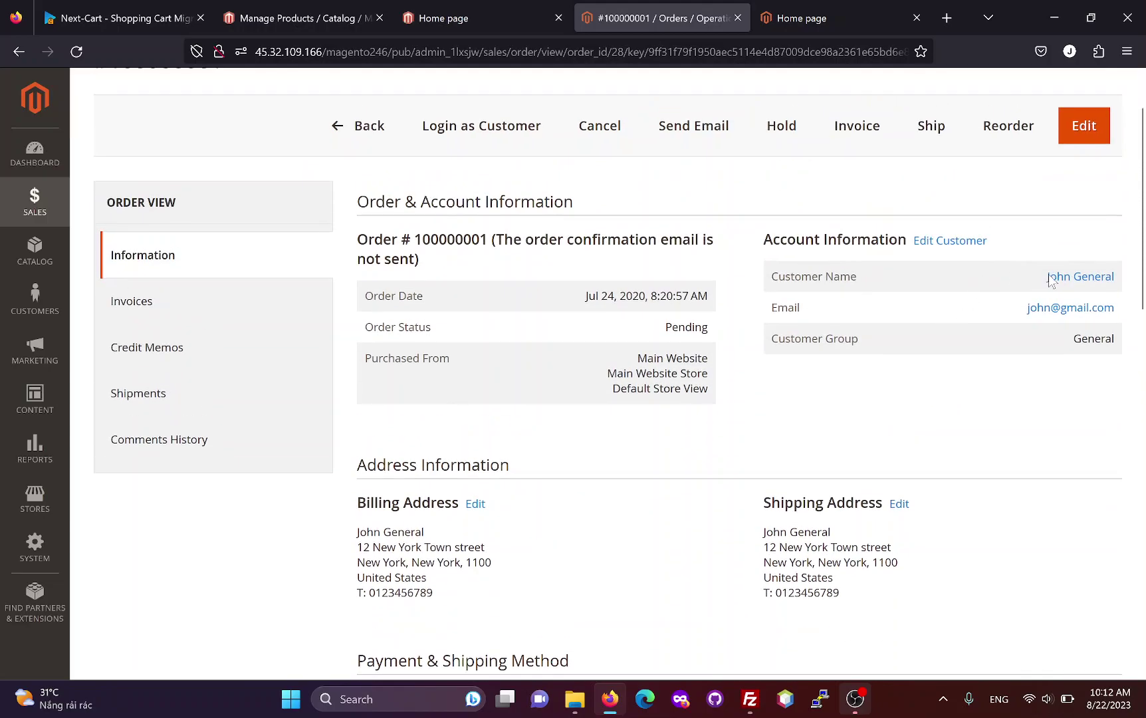
# Step: Open the record of the customer who placed the order and examine the account information
pyautogui.click(1082, 277)
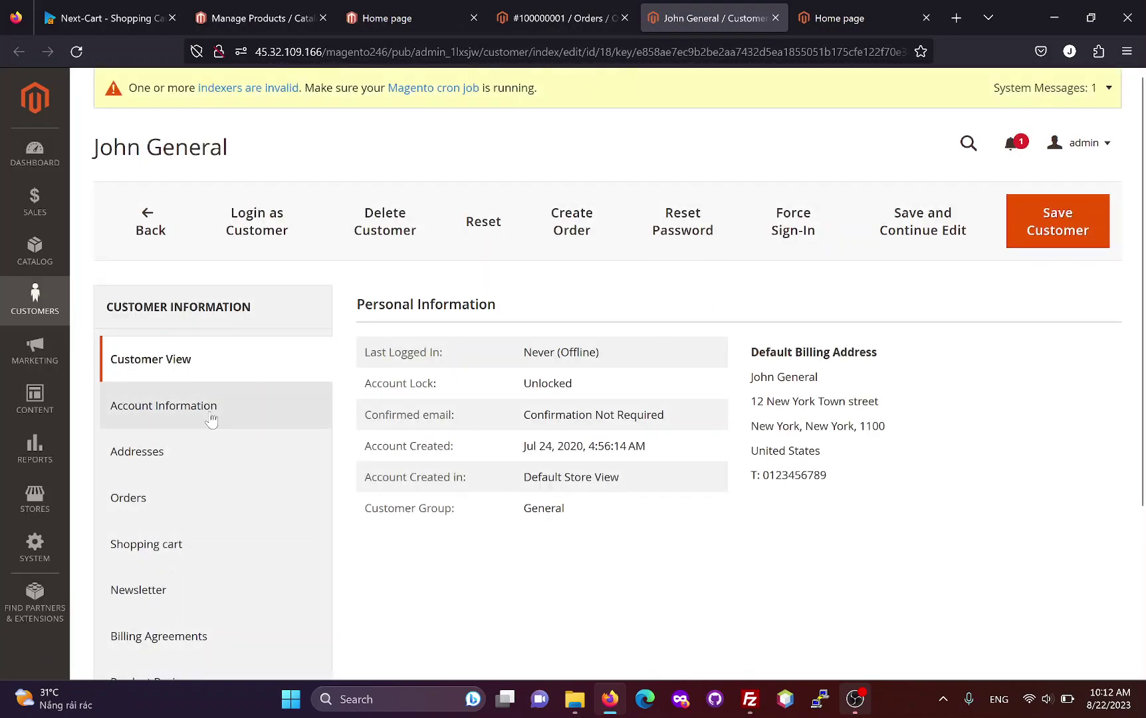
pyautogui.click(246, 414)
pyautogui.scroll(-4, 581, 581)
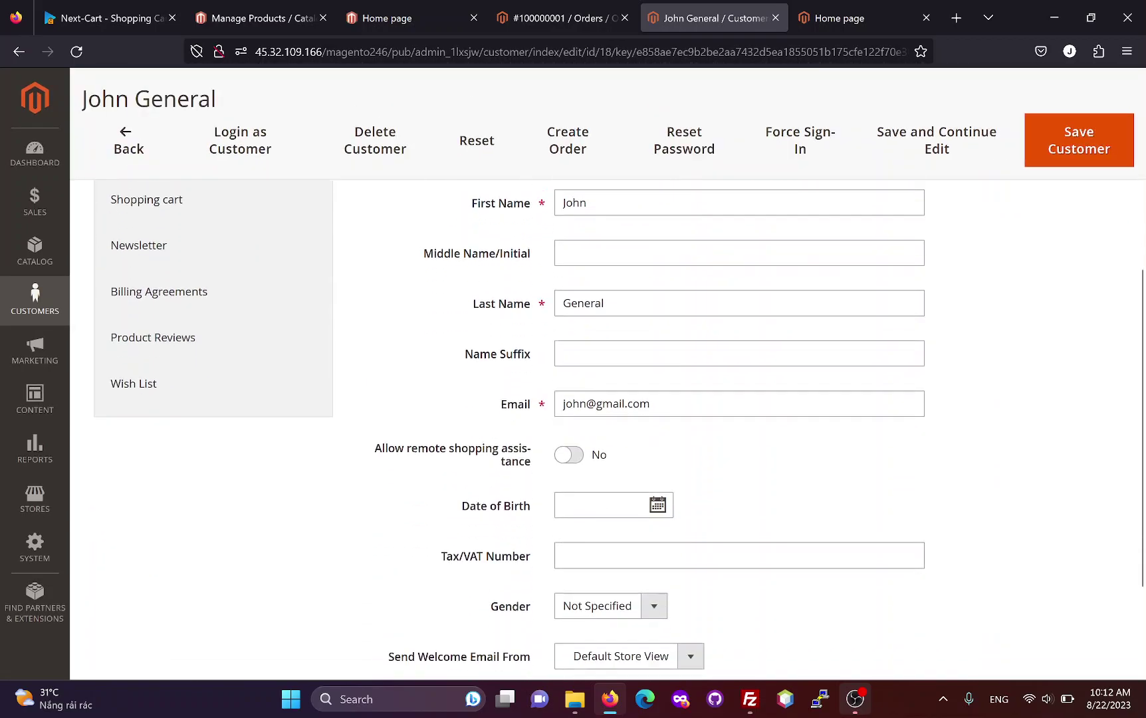
pyautogui.scroll(3, 401, 453)
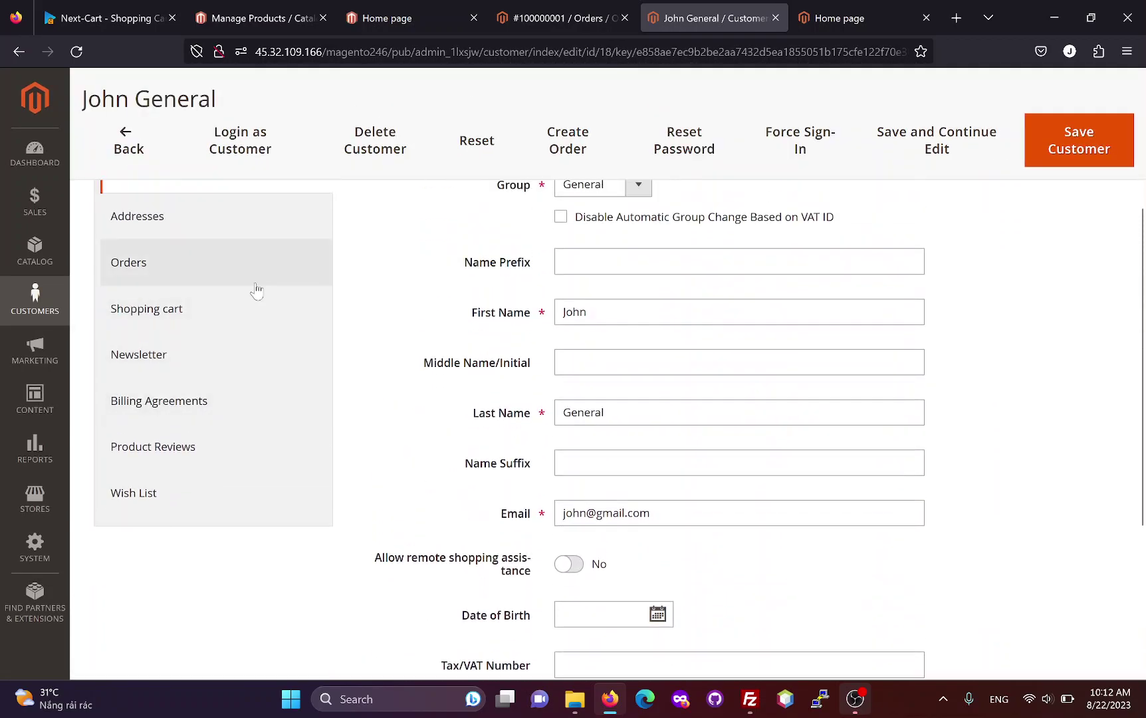
pyautogui.scroll(2, 246, 299)
# Step: Examine the customer's default billing and shipping addresses and the list of the customer's orders
pyautogui.click(236, 307)
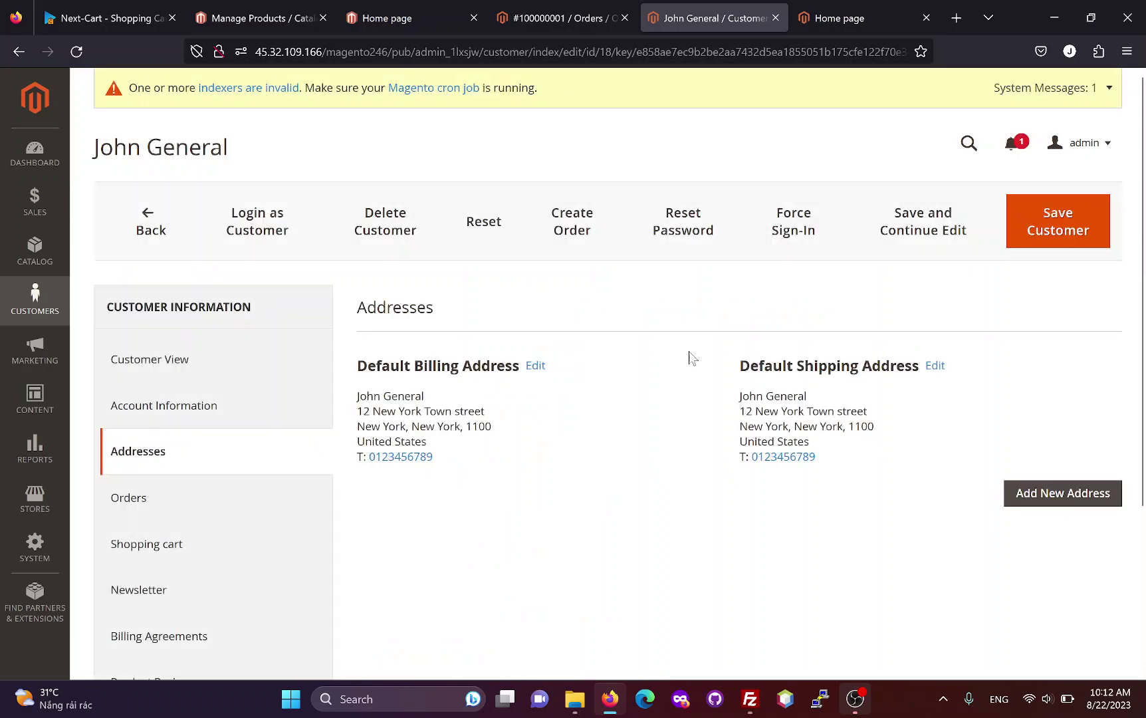
pyautogui.scroll(-3, 629, 388)
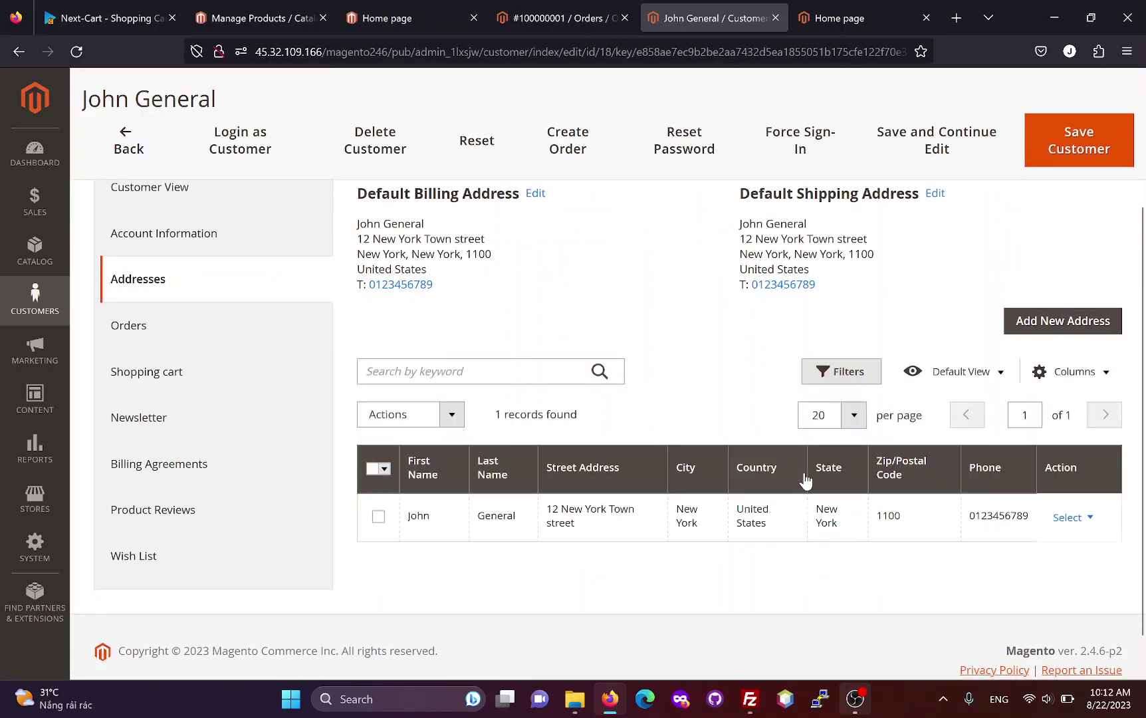
pyautogui.click(245, 334)
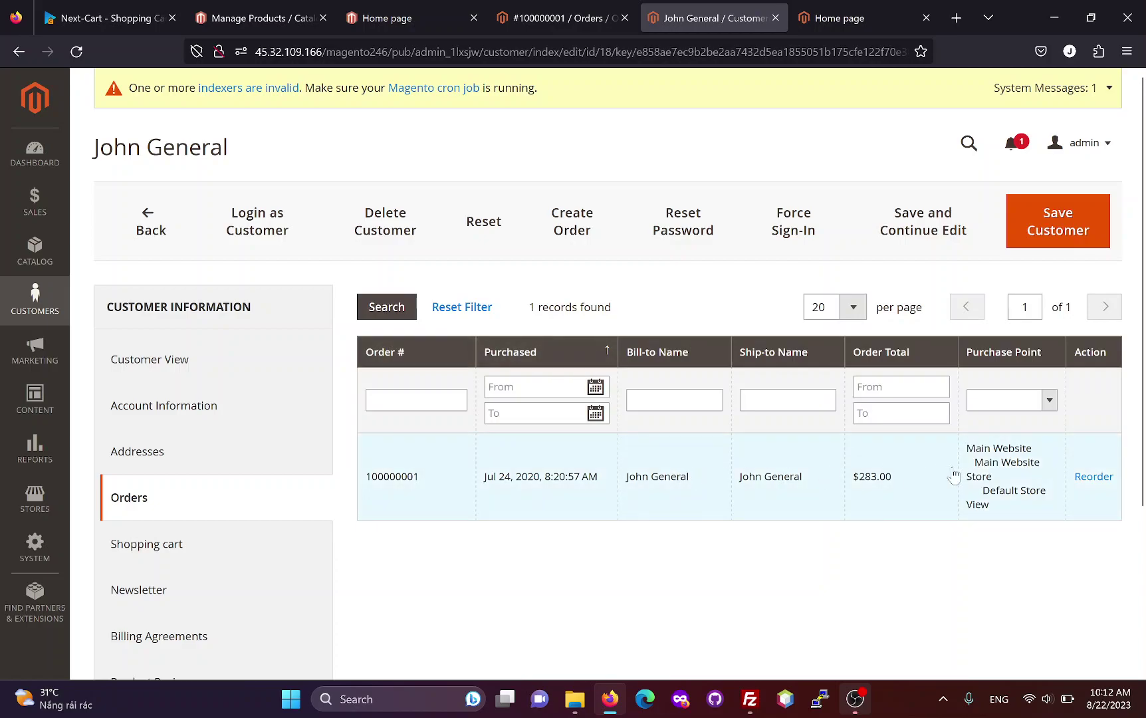
# Step: Return to the finished Next-Cart migration and open the instructions for re-indexing the Magento store
pyautogui.click(140, 15)
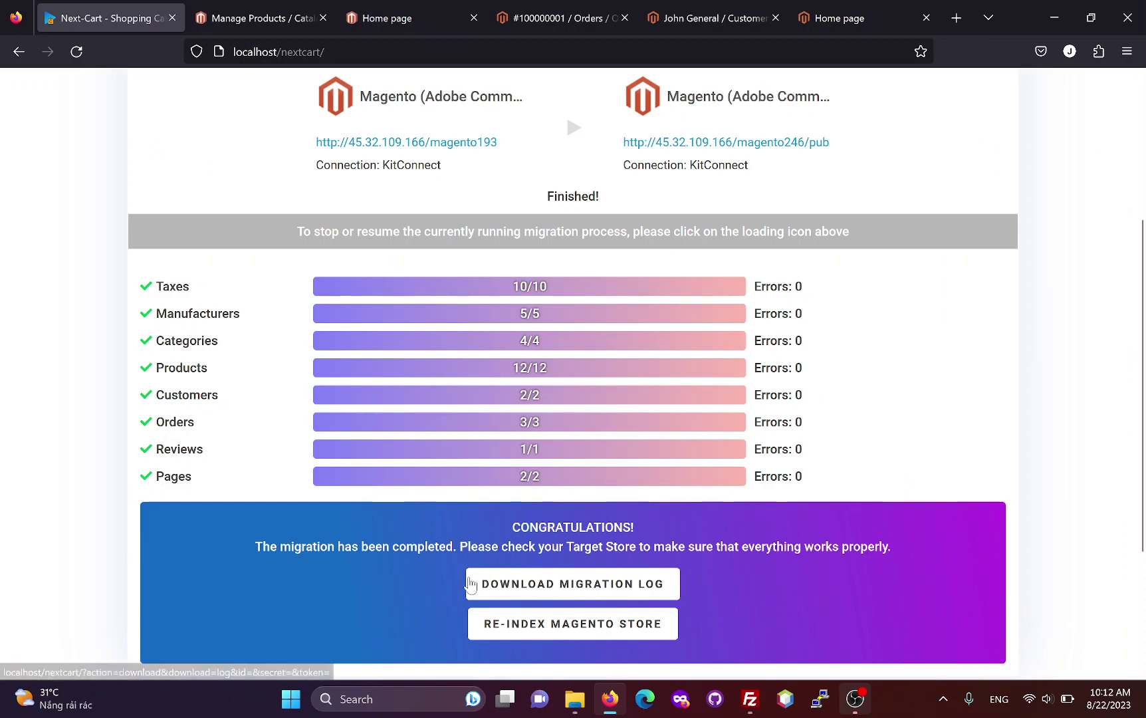
pyautogui.scroll(-1, 594, 556)
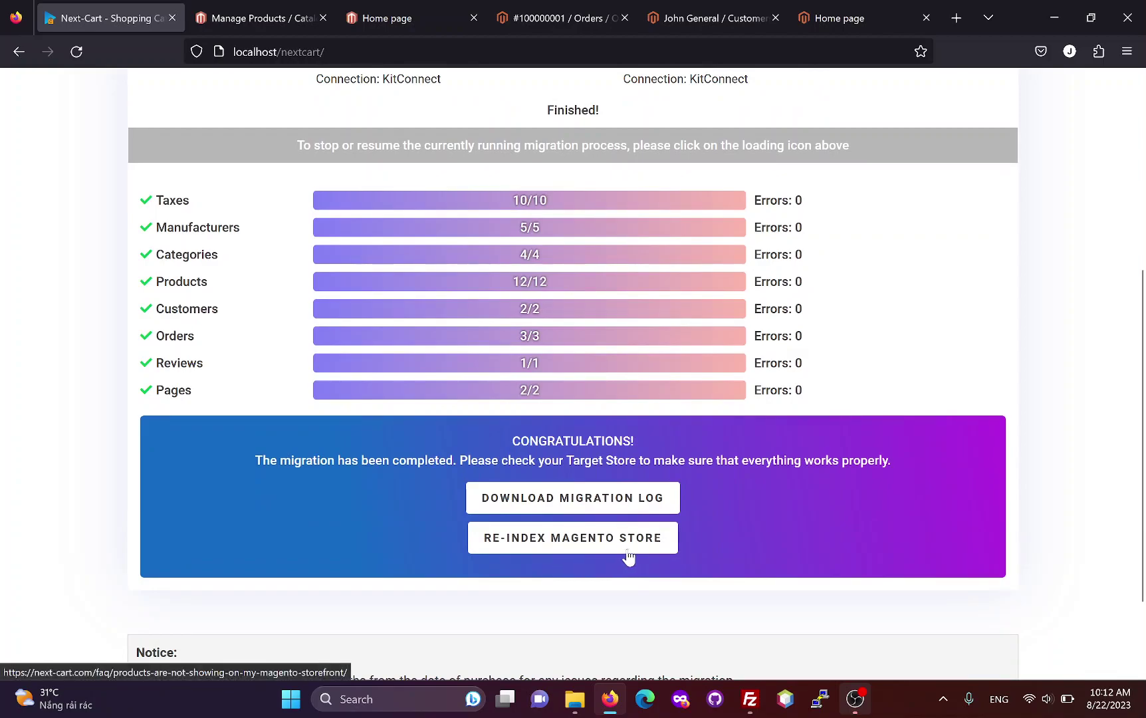
pyautogui.click(542, 538)
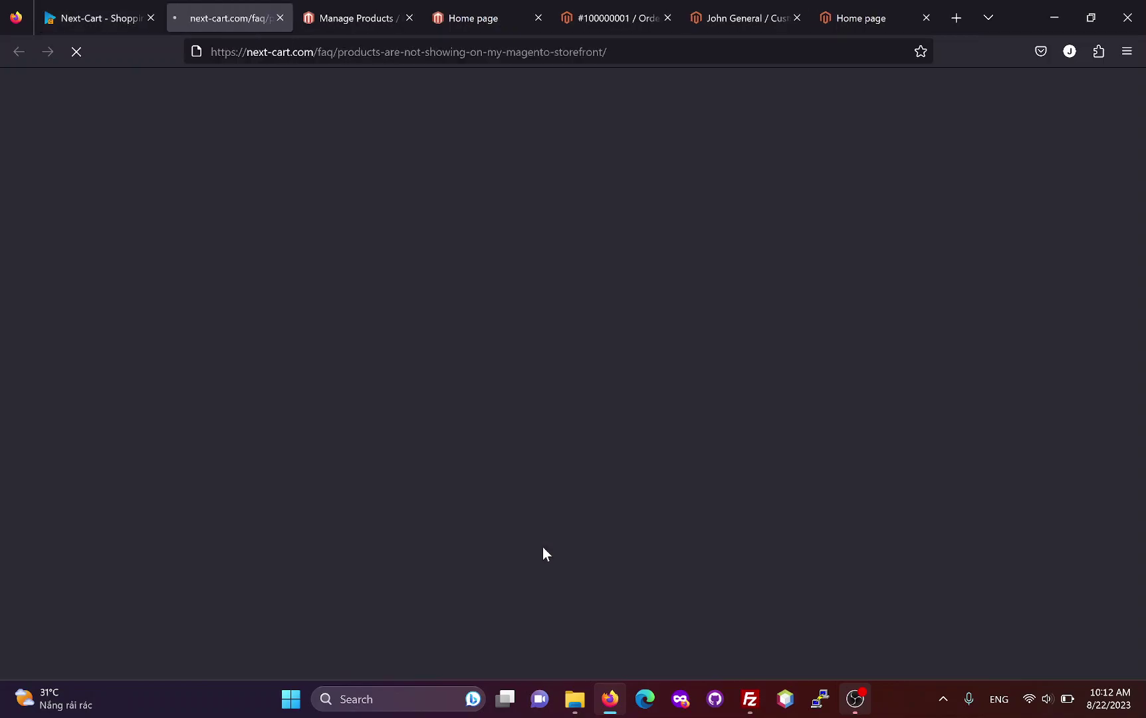
# Step: Read the bin/magento indexer:reindex and bin/magento cache:clean commands in the guide, and return to the migration results
pyautogui.scroll(-2, 542, 552)
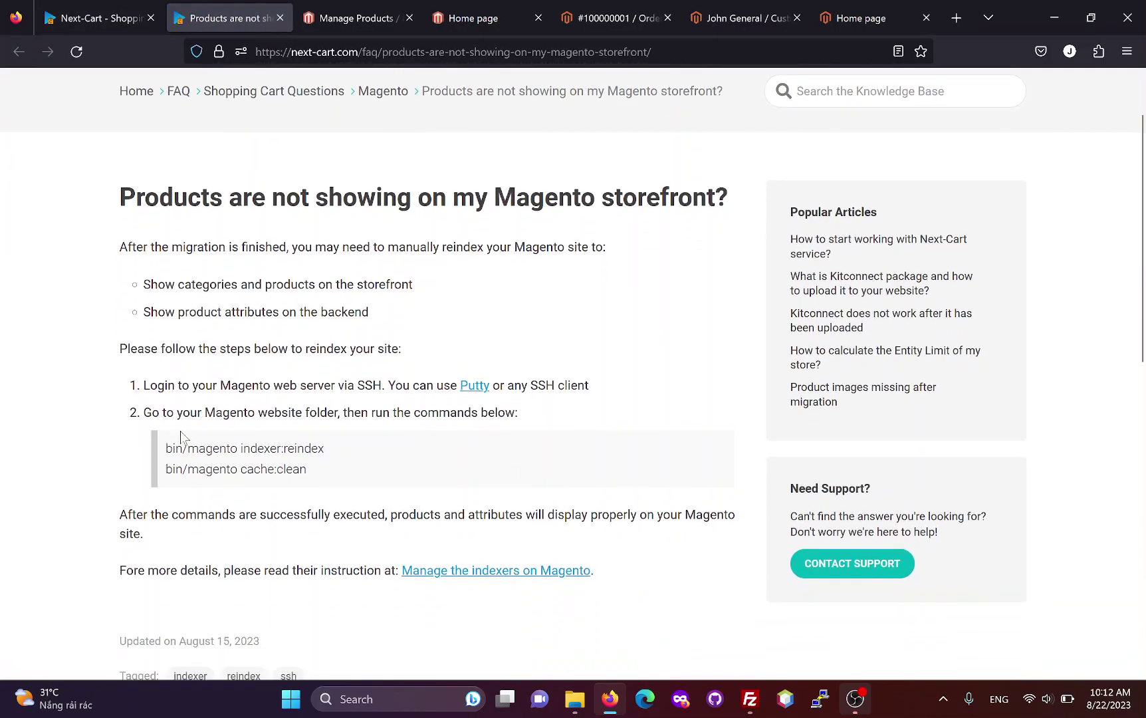
pyautogui.moveTo(326, 448); pyautogui.dragTo(165, 448)
pyautogui.moveTo(325, 472); pyautogui.dragTo(165, 471)
pyautogui.click(333, 460)
pyautogui.scroll(2, 335, 446)
pyautogui.click(99, 18)
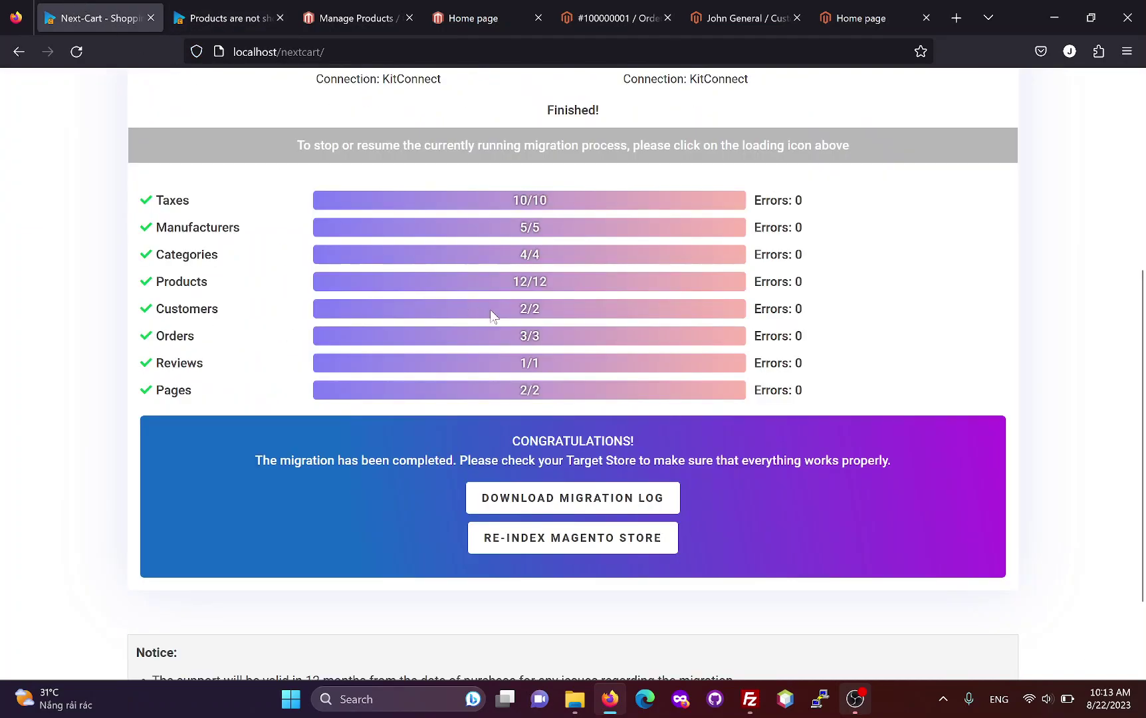
pyautogui.scroll(3, 484, 314)
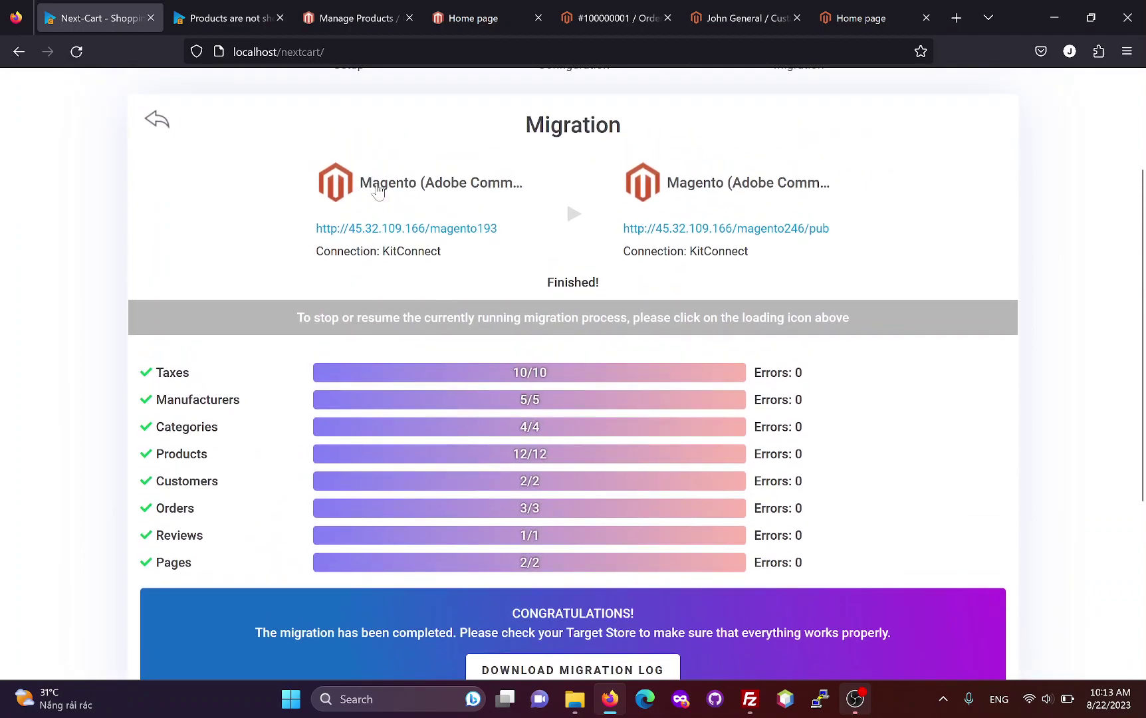
# Step: Go from the re-index guide to the Next-Cart home page and choose Magento as the source cart
pyautogui.click(230, 18)
pyautogui.click(206, 109)
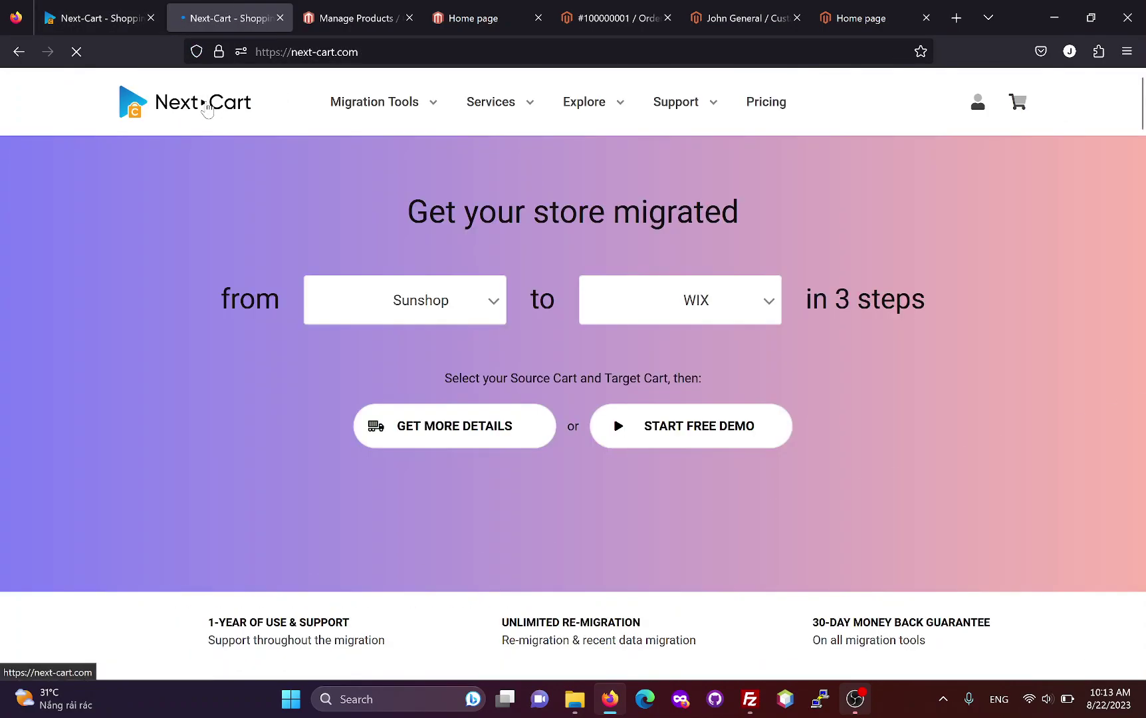
pyautogui.click(438, 301)
pyautogui.write('m')
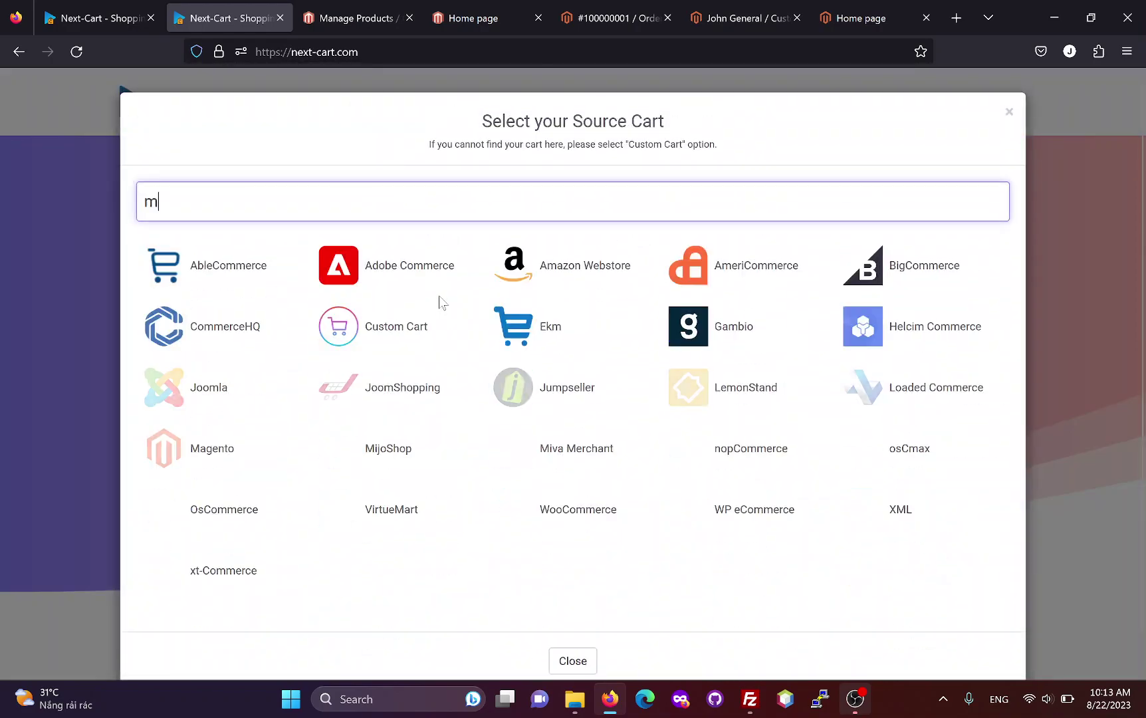
pyautogui.write('a')
pyautogui.click(578, 270)
# Step: Choose Magento as the target cart and open the details page for the Magento to Magento migration
pyautogui.click(676, 303)
pyautogui.write('ma')
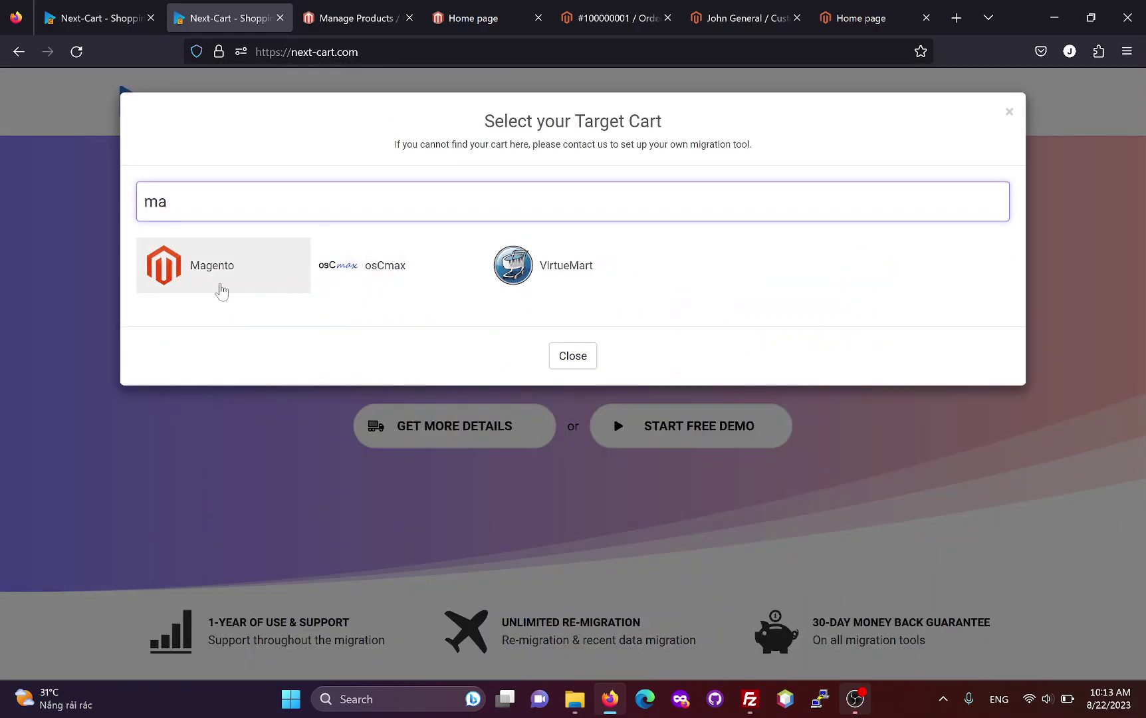
pyautogui.click(221, 290)
pyautogui.click(468, 426)
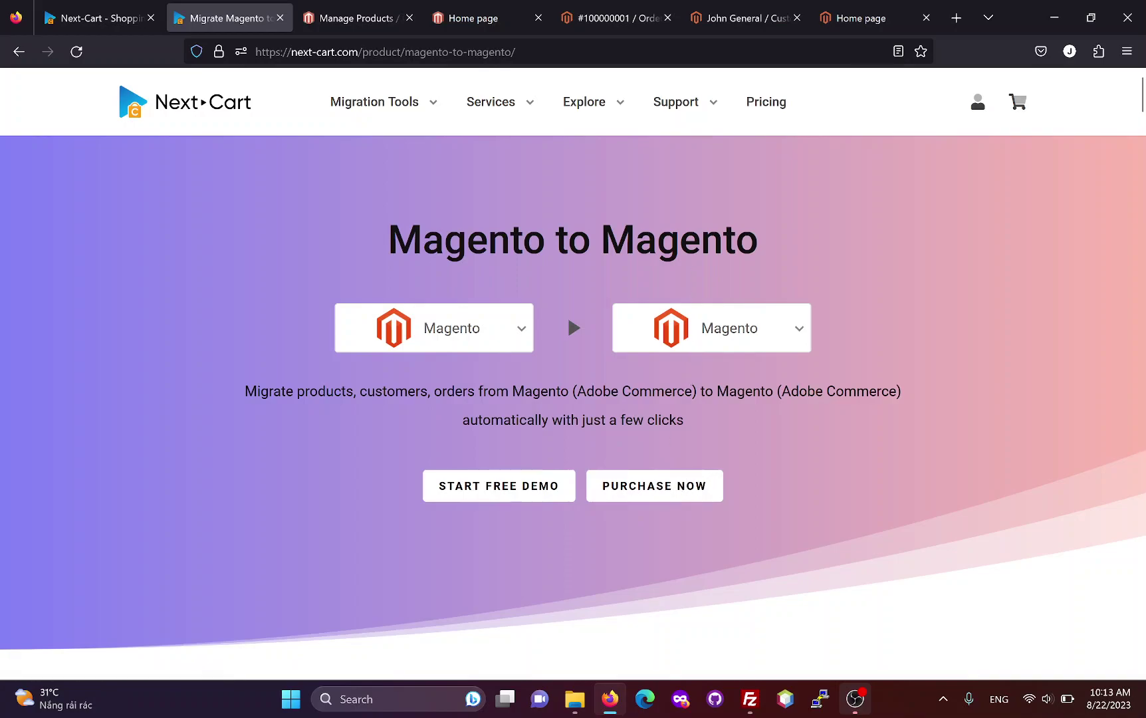
pyautogui.moveTo(676, 120)
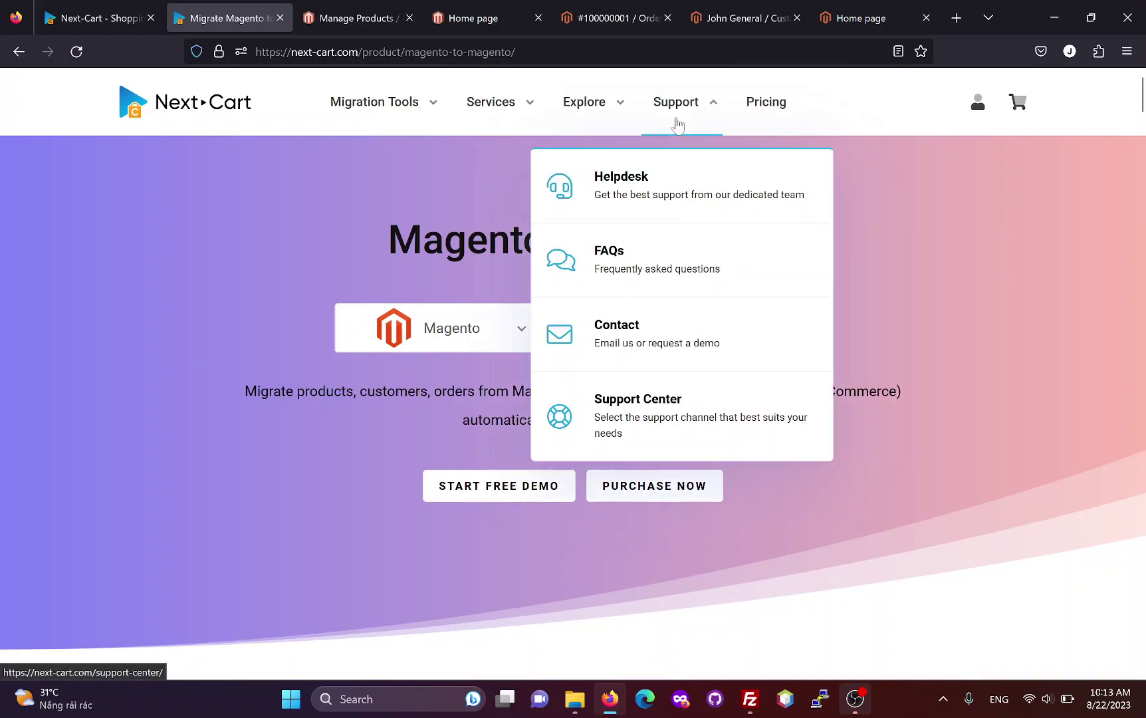